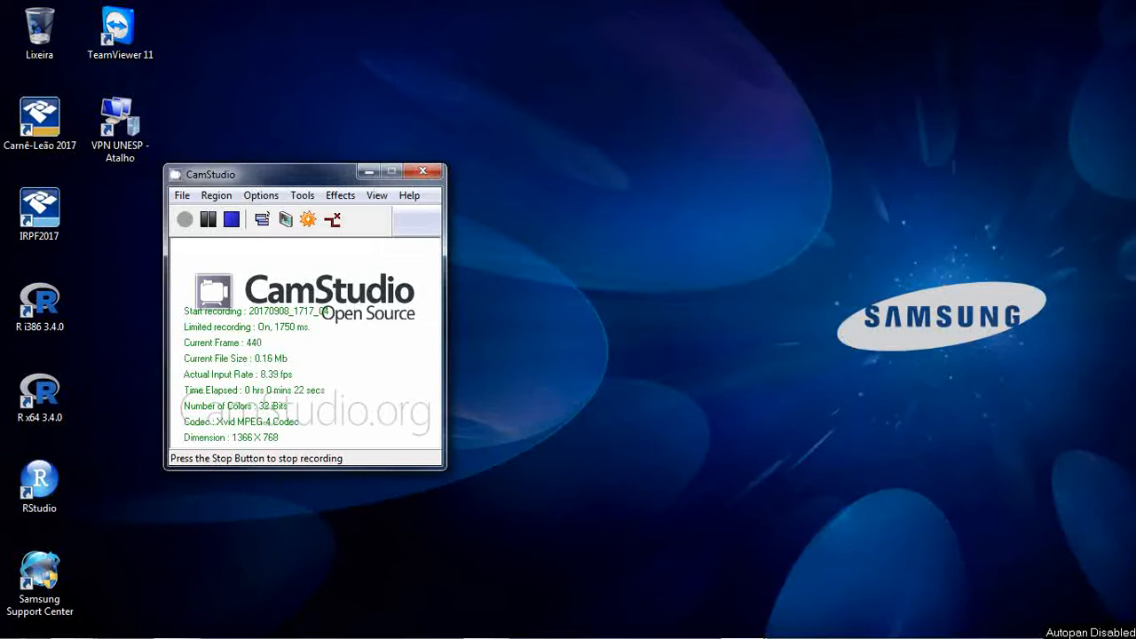
- Switch to Opera and open the base_de_faces_de_logradouros folder inside censo_2010 on the IBGE census tract listing
{"action": "left_click", "coordinate": [368, 171]}
{"action": "mouse_move", "coordinate": [443, 636]}
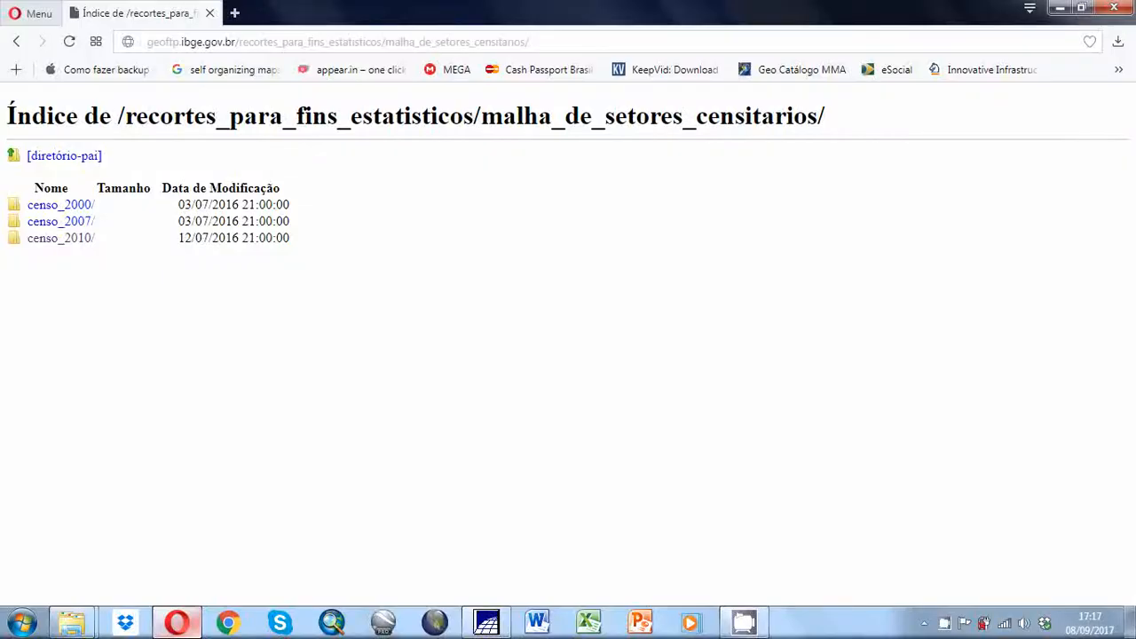
{"action": "left_click", "coordinate": [176, 622]}
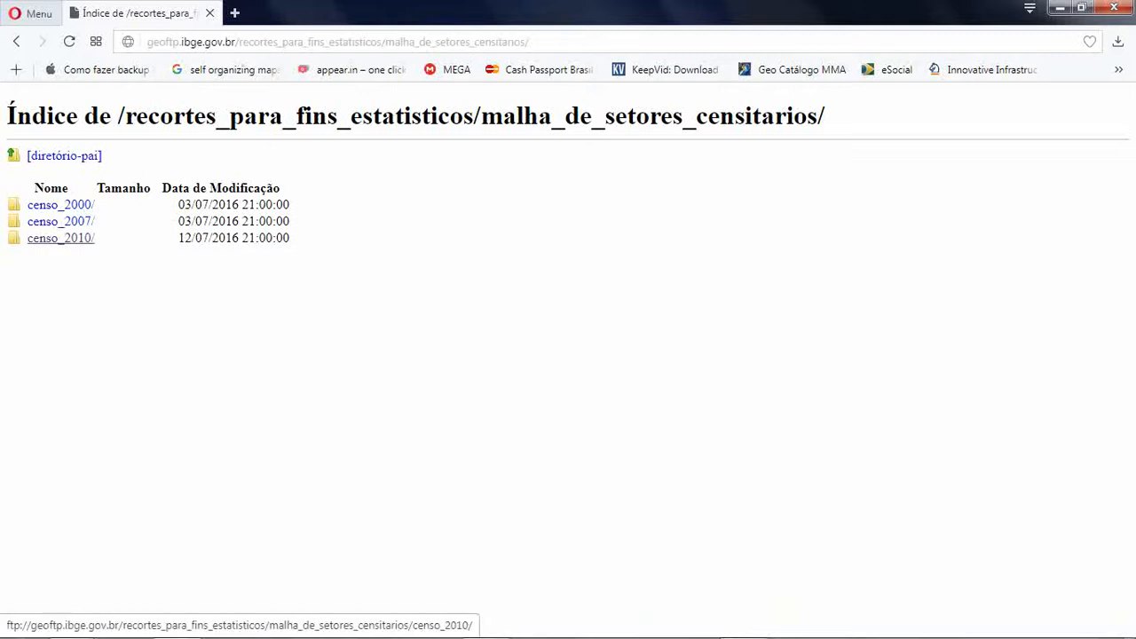
{"action": "left_click", "coordinate": [61, 238]}
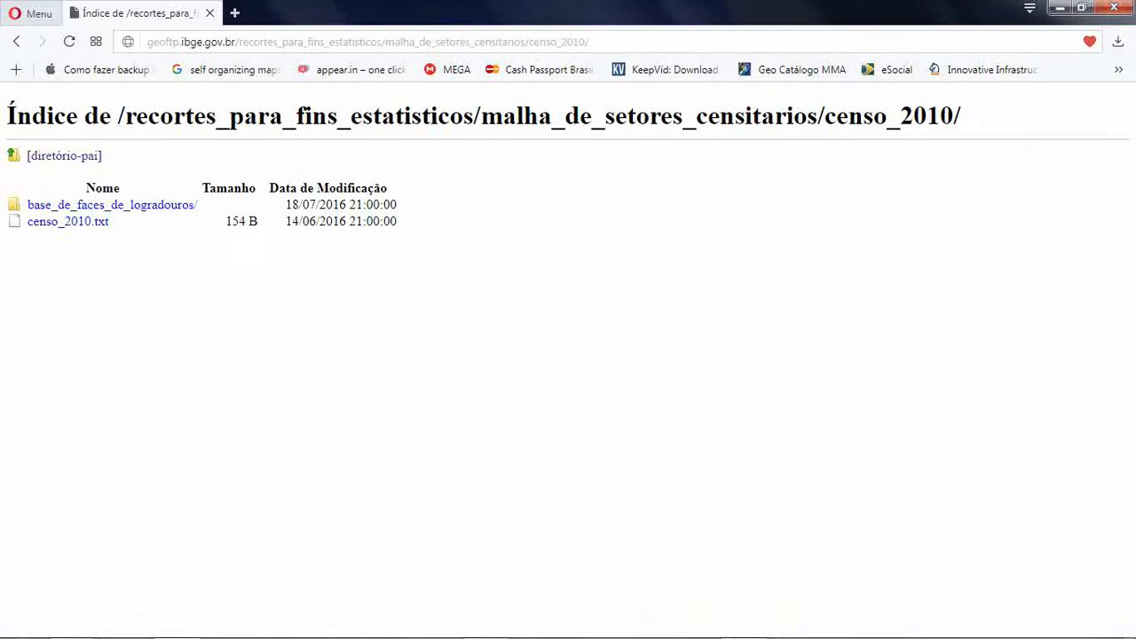
{"action": "left_click", "coordinate": [112, 206]}
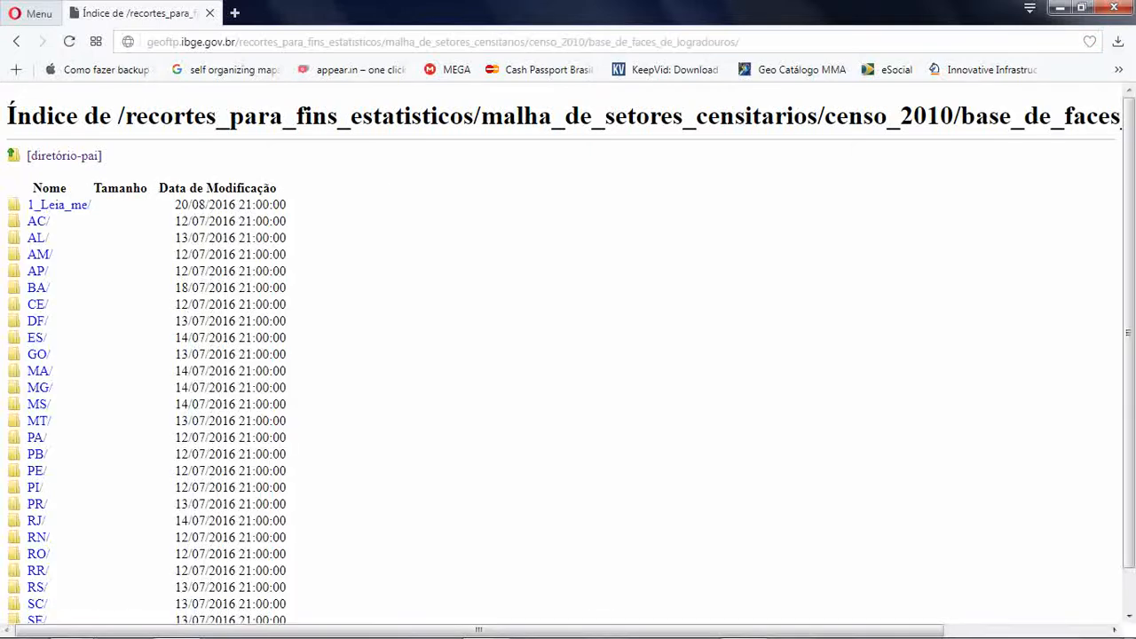
- Open the file composition spreadsheet (.xls) from the 1_Leia_me folder in Excel and enable editing
{"action": "scroll", "coordinate": [568, 355], "scroll_direction": "down", "scroll_amount": 1}
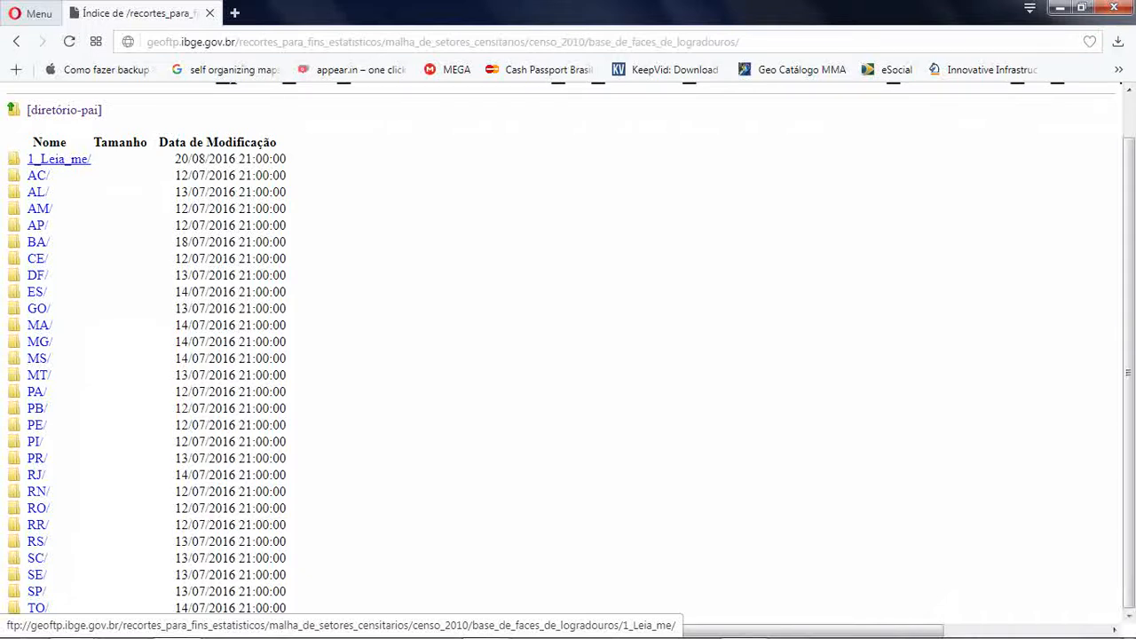
{"action": "left_click", "coordinate": [58, 159]}
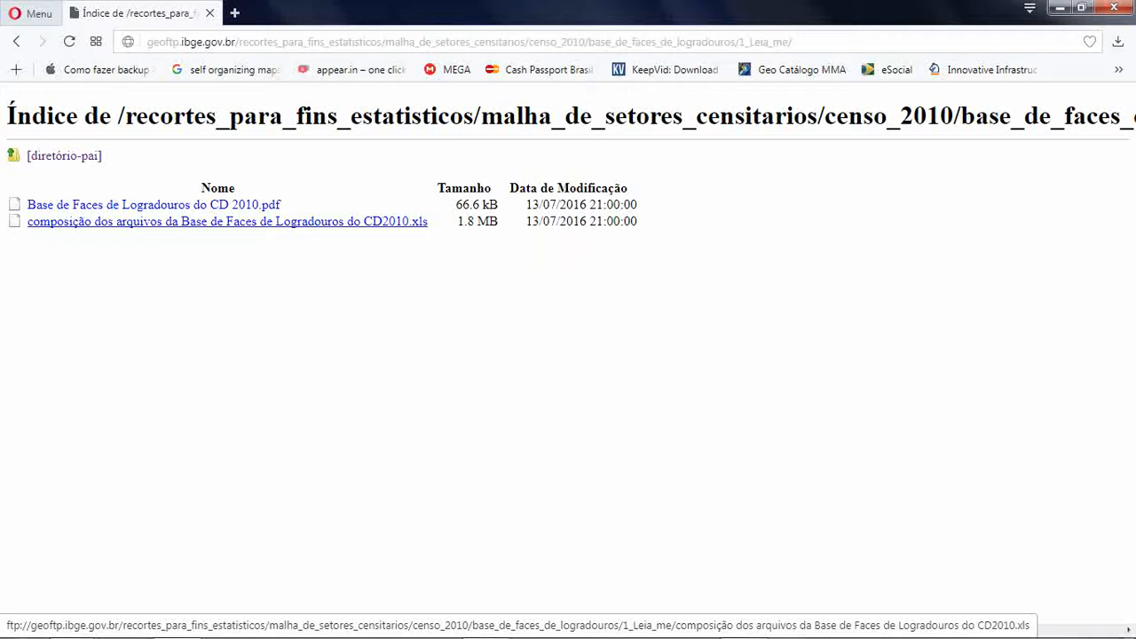
{"action": "left_click", "coordinate": [227, 221]}
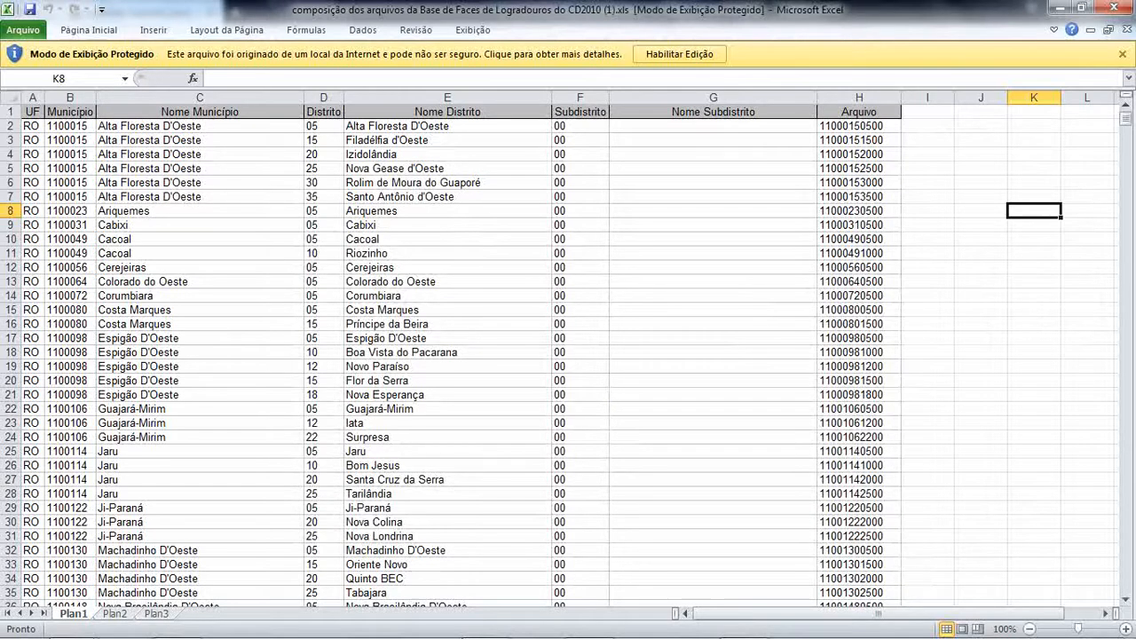
{"action": "left_click", "coordinate": [679, 53]}
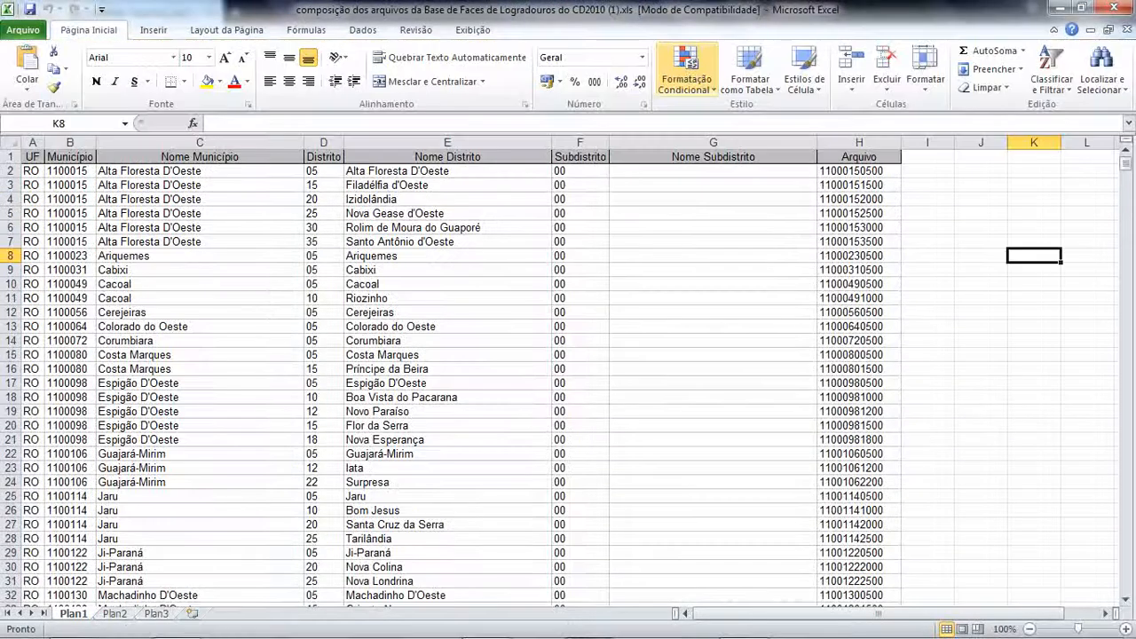
- Search the spreadsheet for "ilha solteira" to look up the municipality's file code
{"action": "left_click", "coordinate": [1101, 71]}
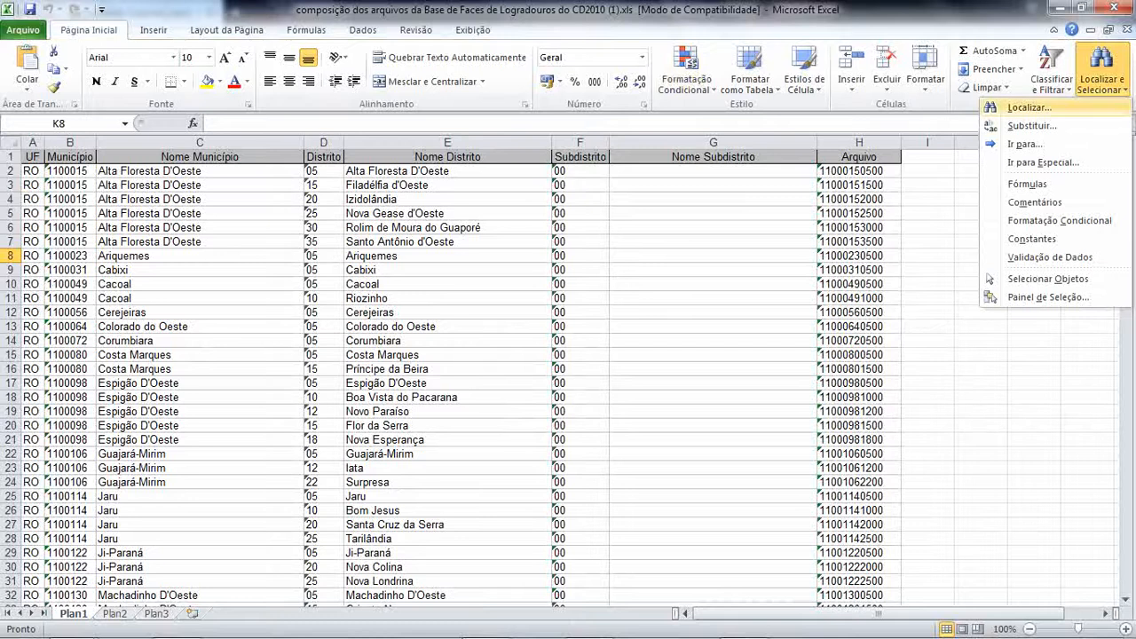
{"action": "left_click", "coordinate": [1028, 107]}
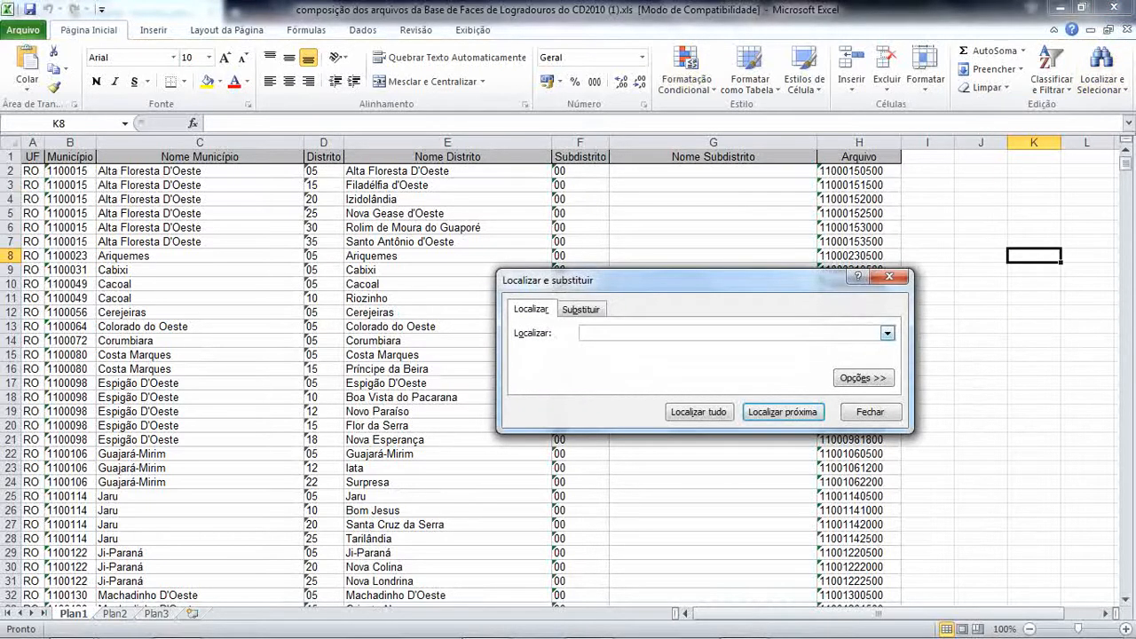
{"action": "type", "text": "ilha solteira"}
{"action": "key", "text": "Return"}
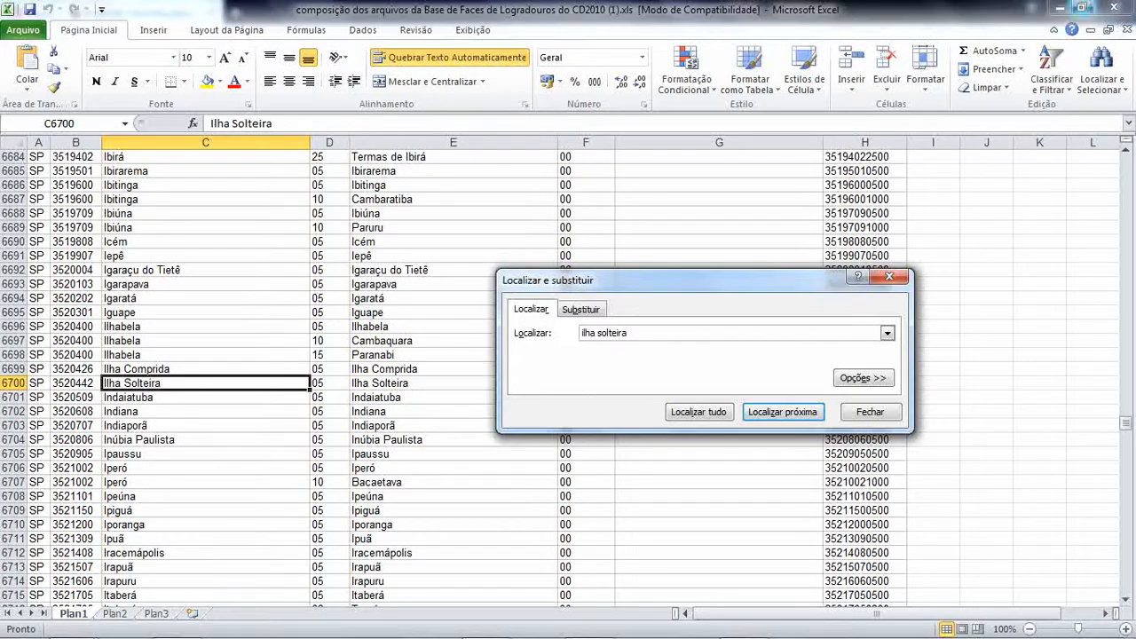
- Return to Opera, download 35204420500.zip from the SP folder, open it in WinRAR and dismiss the licence notice
{"action": "left_click", "coordinate": [1060, 8]}
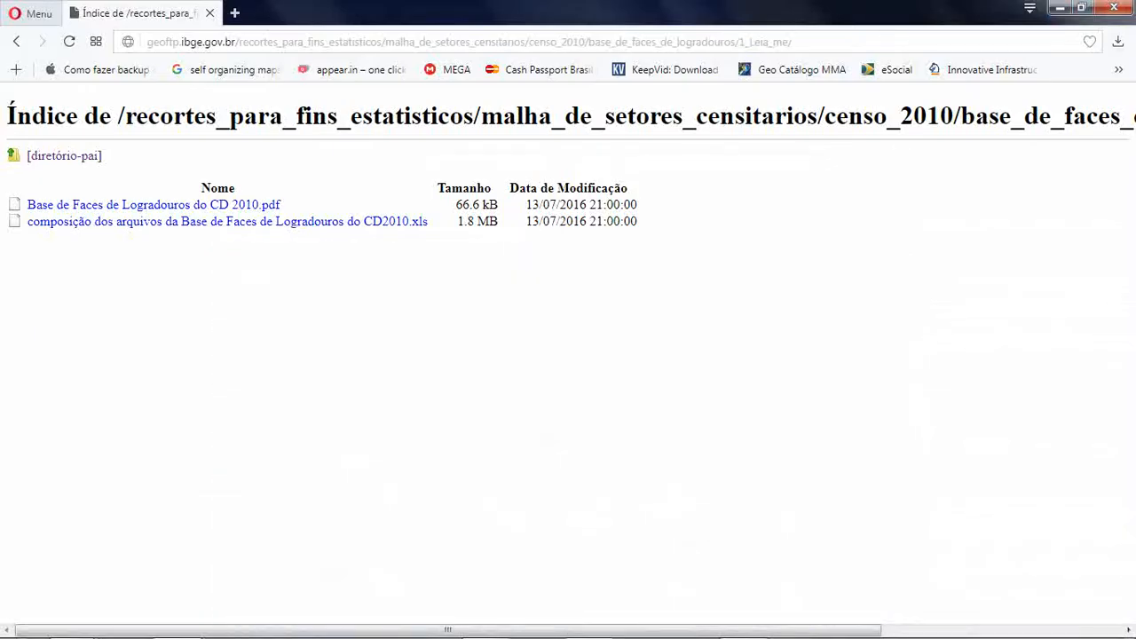
{"action": "left_click", "coordinate": [16, 42]}
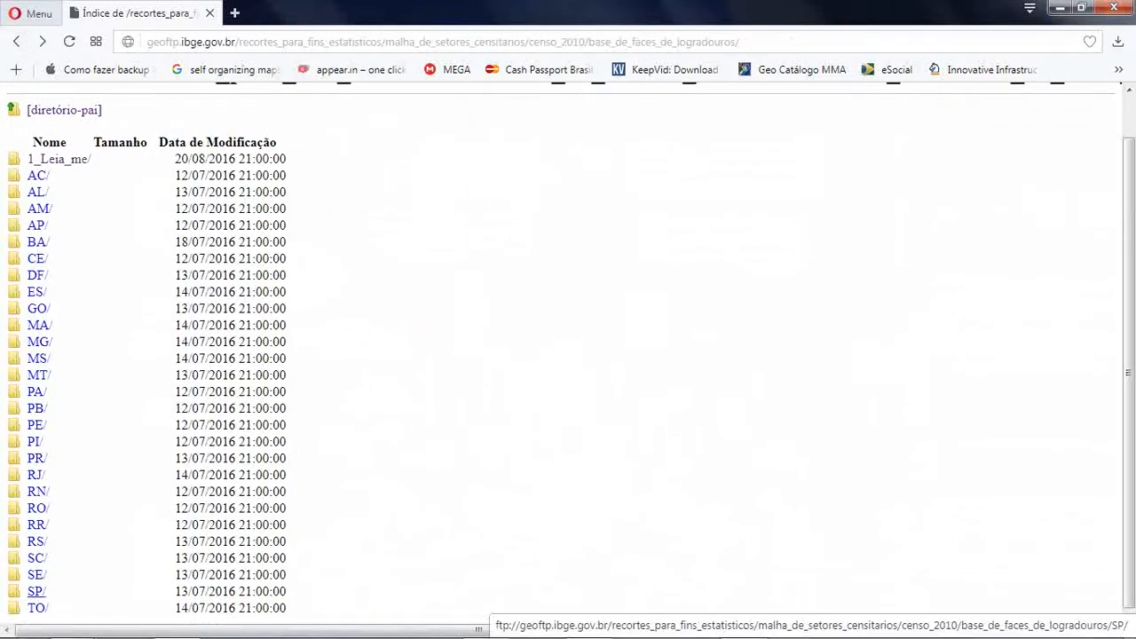
{"action": "left_click", "coordinate": [35, 591]}
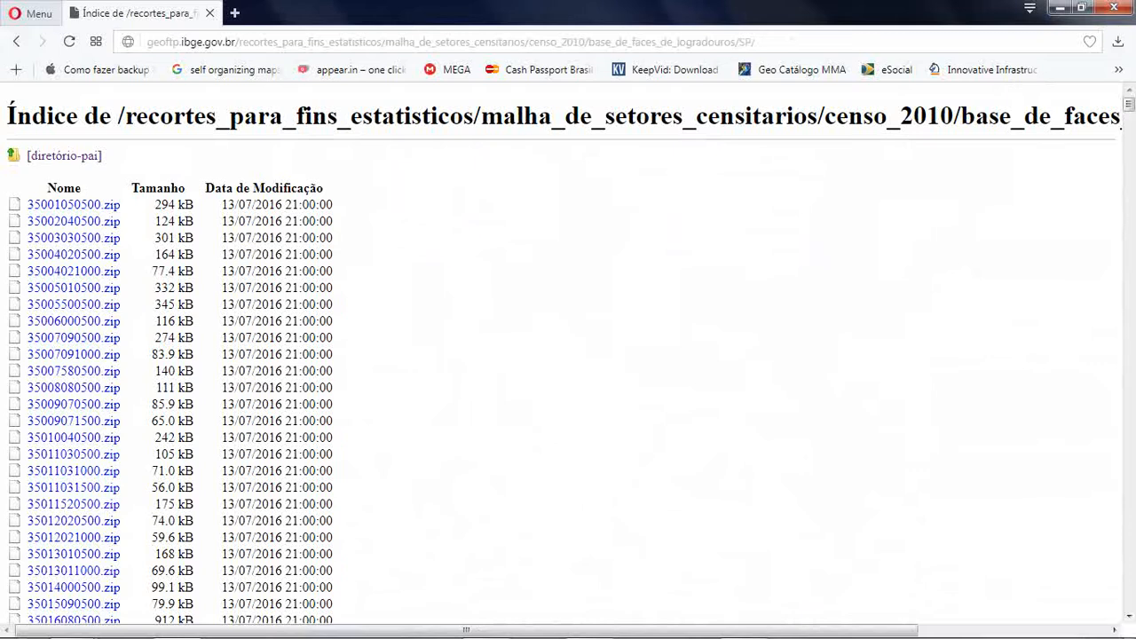
{"action": "scroll", "coordinate": [568, 355], "scroll_direction": "down", "scroll_amount": 20}
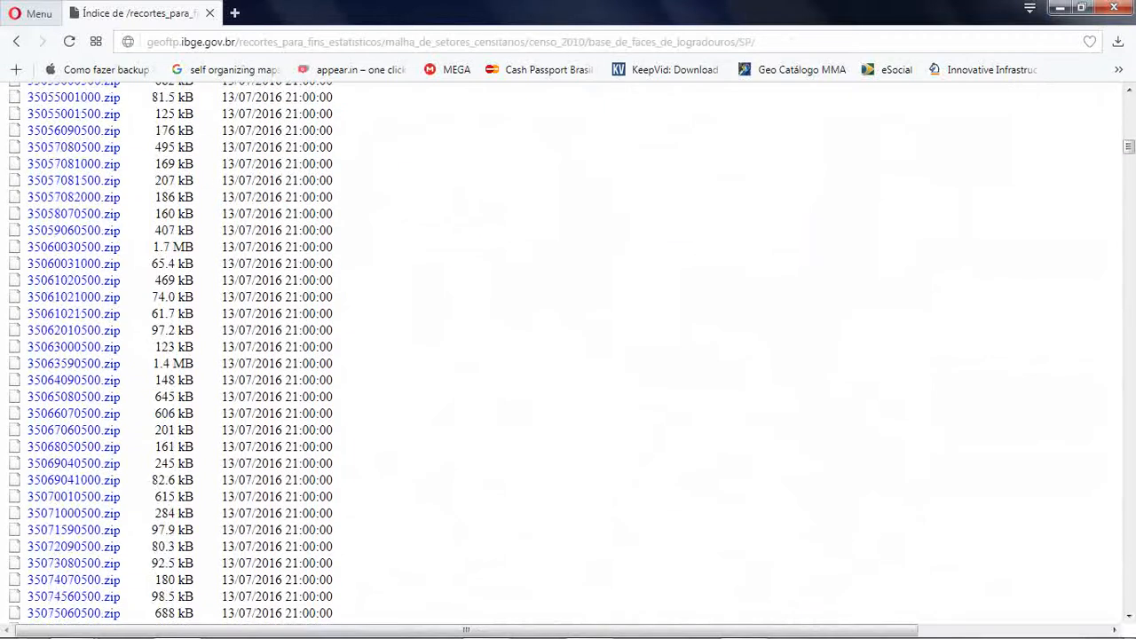
{"action": "scroll", "coordinate": [568, 355], "scroll_direction": "down", "scroll_amount": 20}
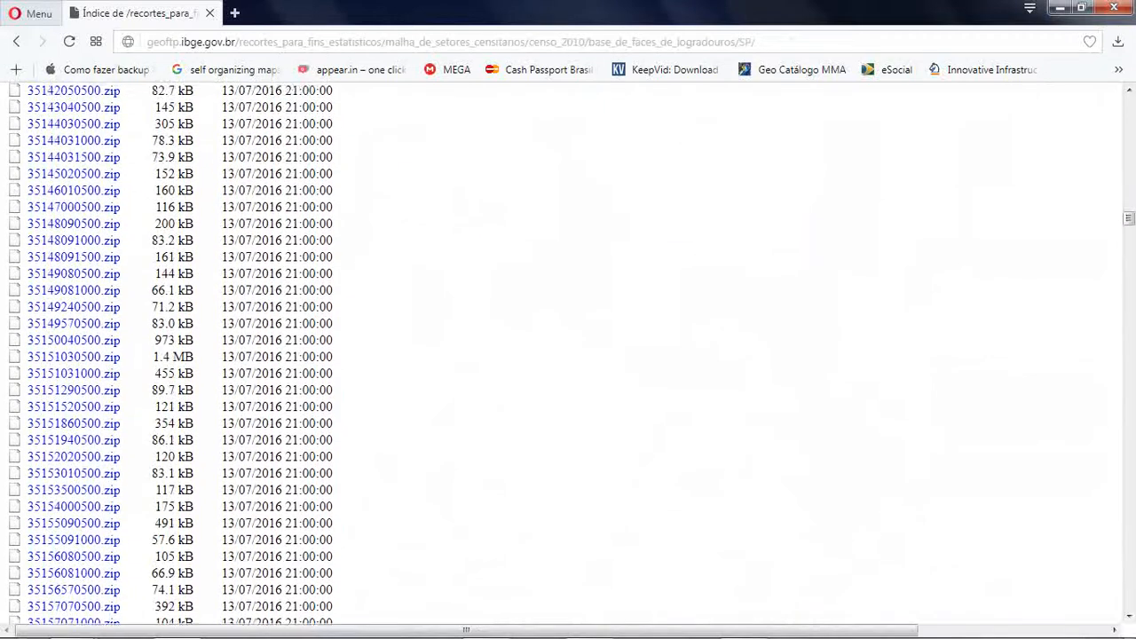
{"action": "scroll", "coordinate": [568, 355], "scroll_direction": "down", "scroll_amount": 10}
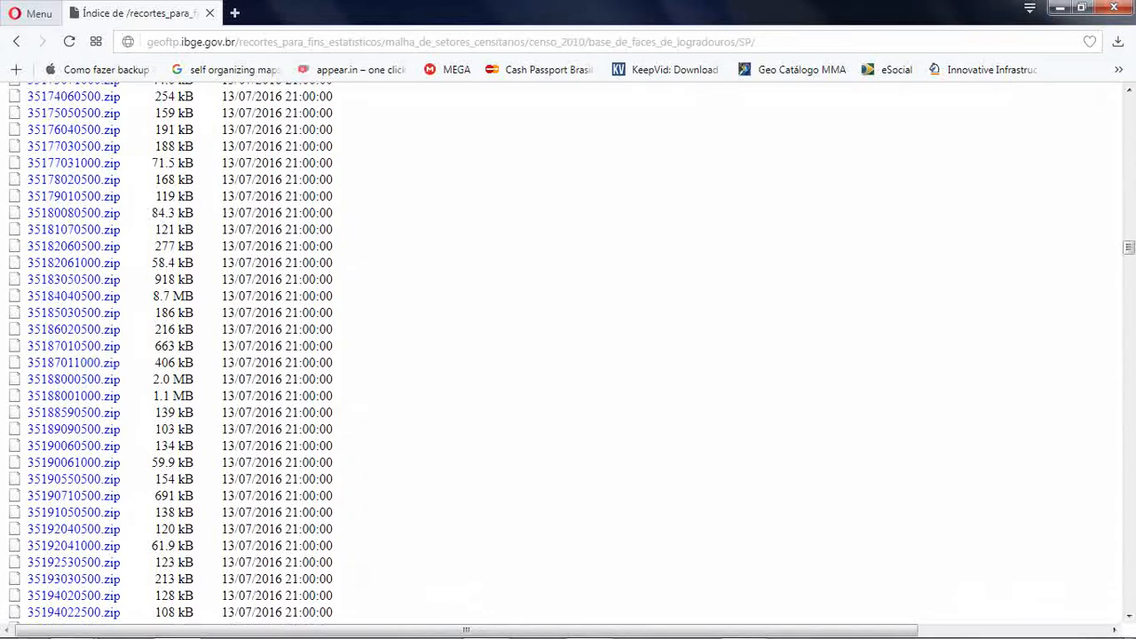
{"action": "scroll", "coordinate": [568, 355], "scroll_direction": "down", "scroll_amount": 15}
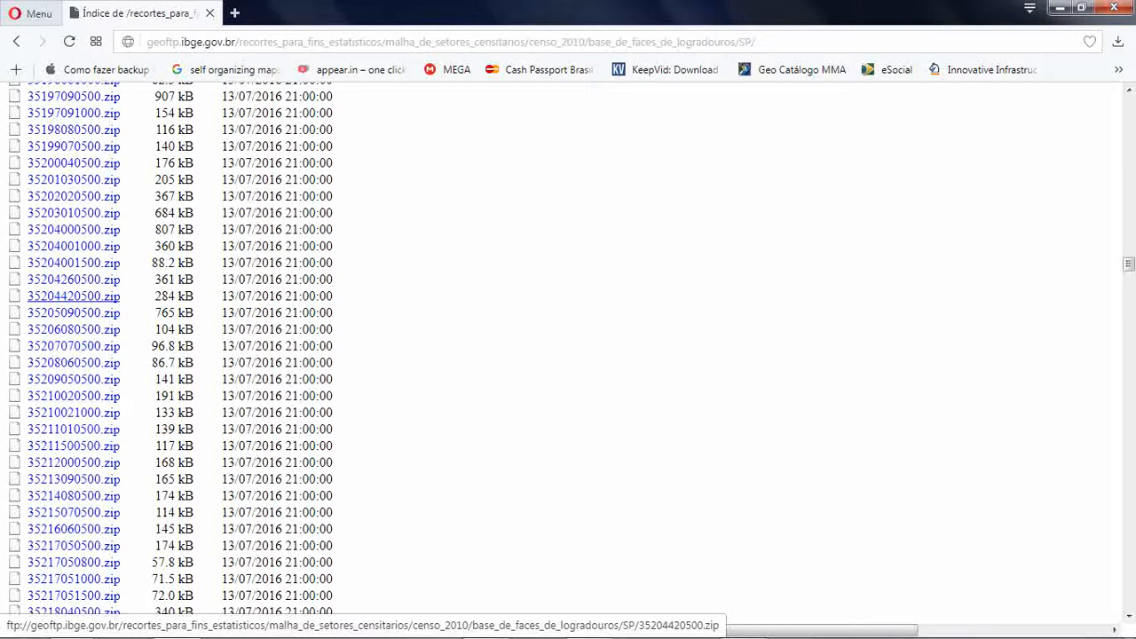
{"action": "left_click", "coordinate": [74, 296]}
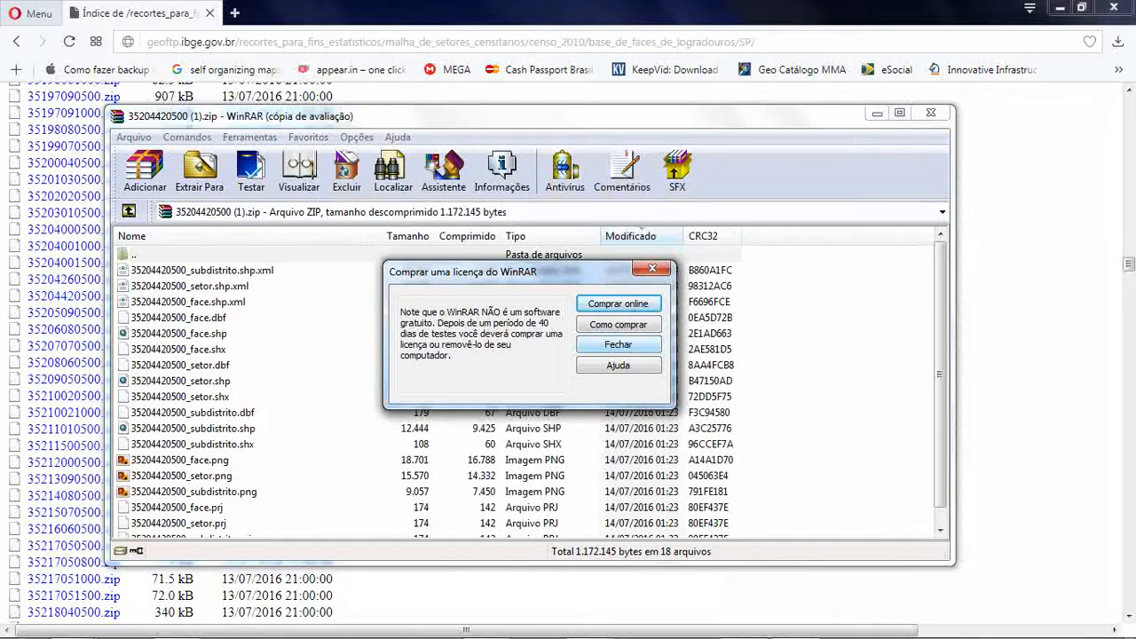
{"action": "left_click", "coordinate": [618, 345]}
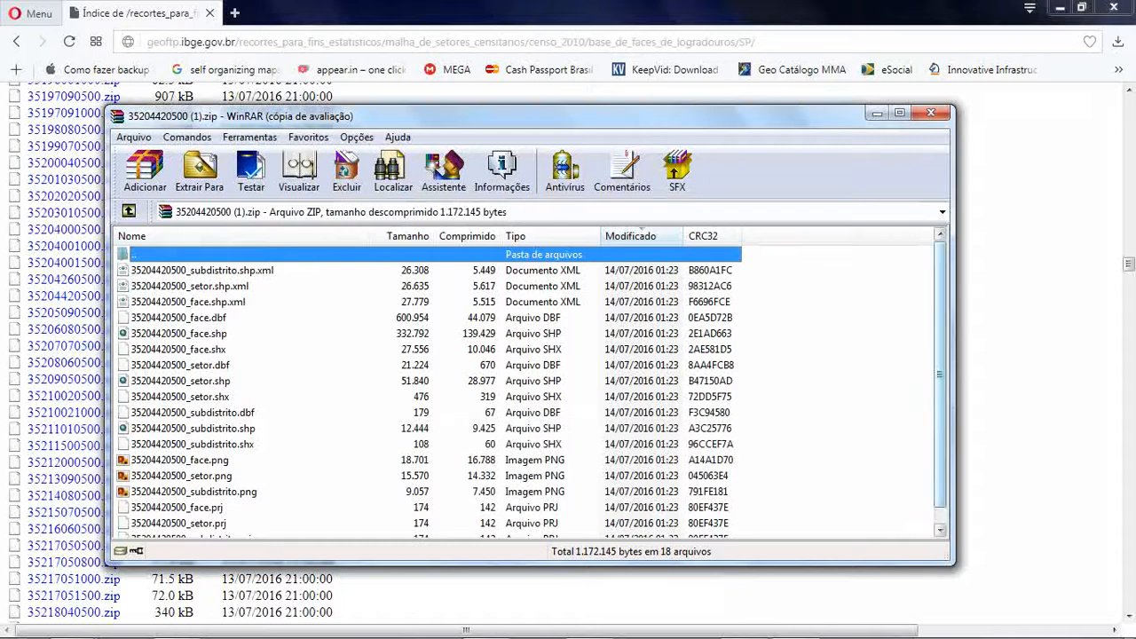
{"action": "scroll", "coordinate": [528, 391], "scroll_direction": "down", "scroll_amount": 1}
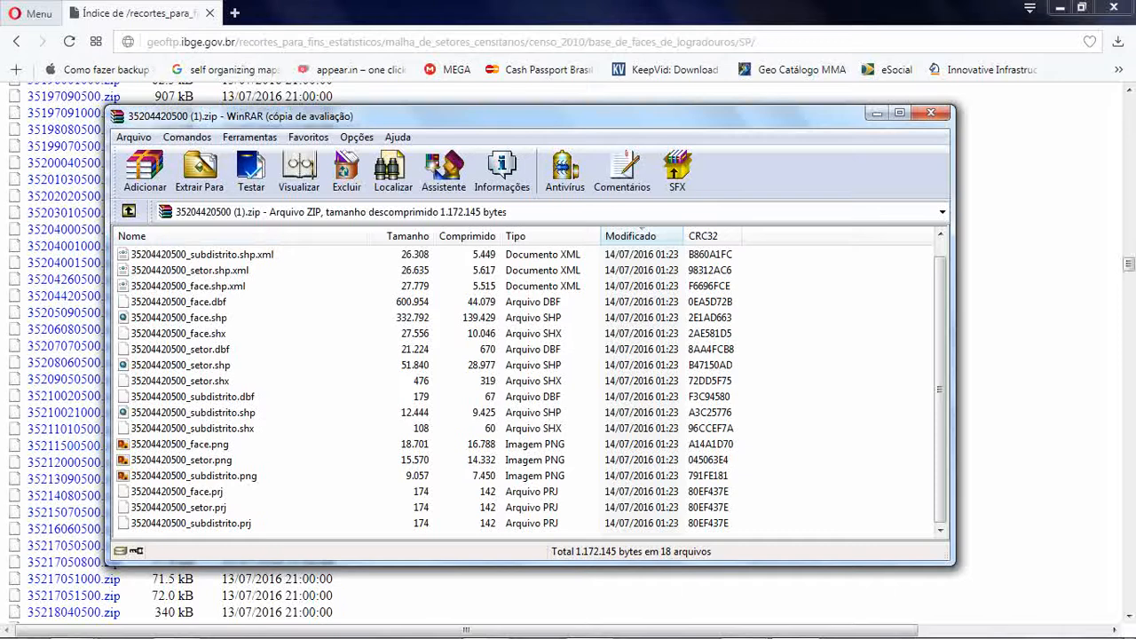
{"action": "left_click", "coordinate": [180, 444]}
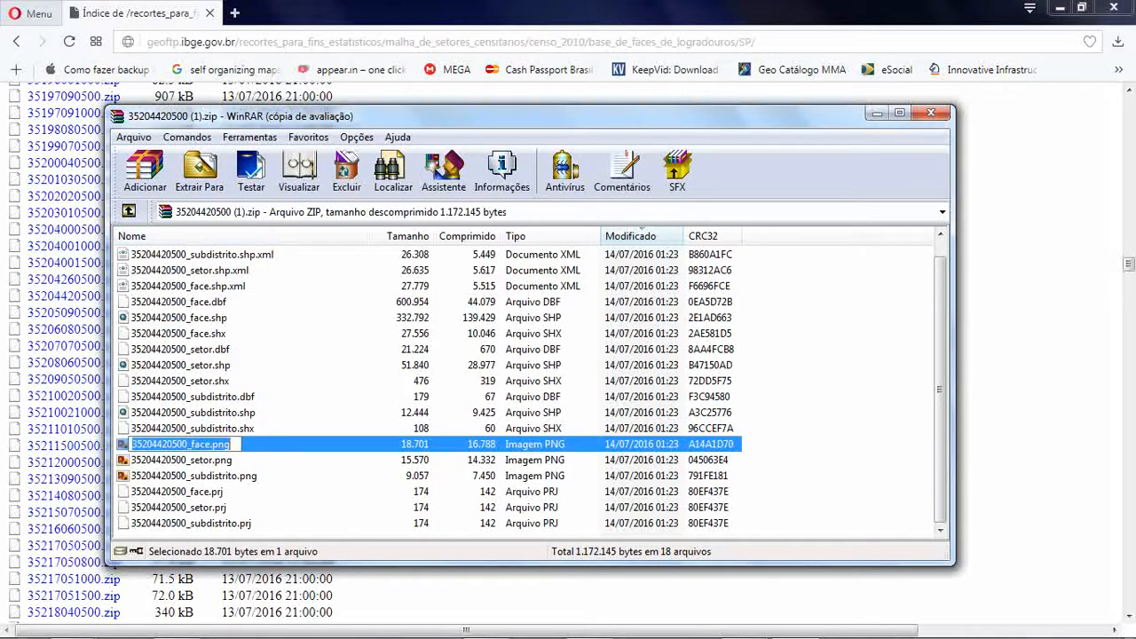
{"action": "key", "text": "Escape"}
{"action": "key", "text": "Return"}
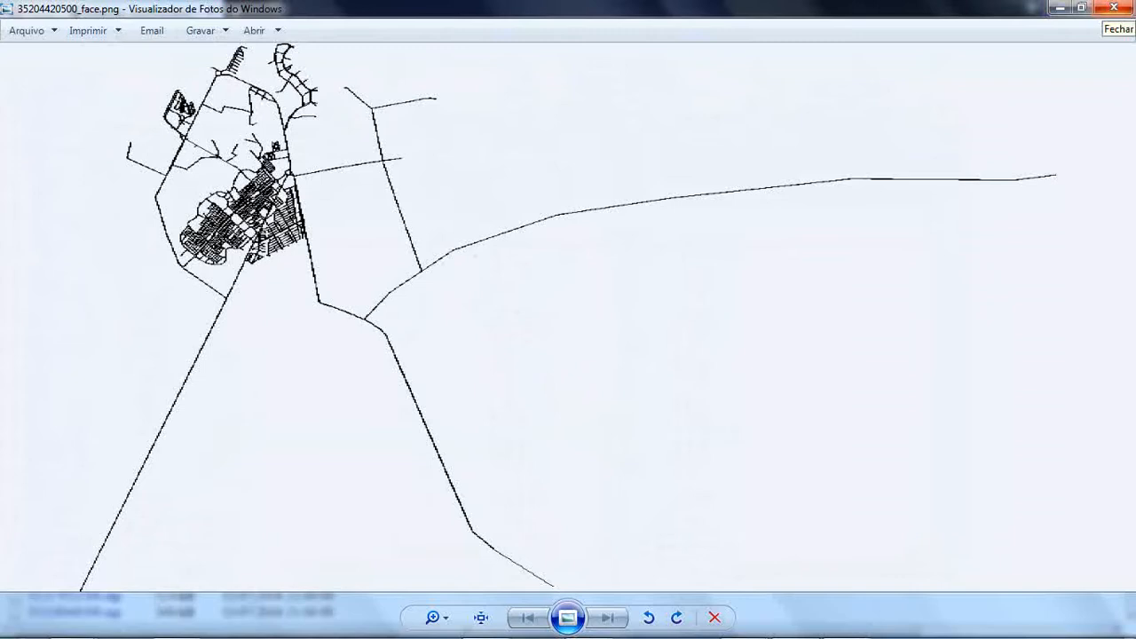
{"action": "left_click", "coordinate": [1113, 8]}
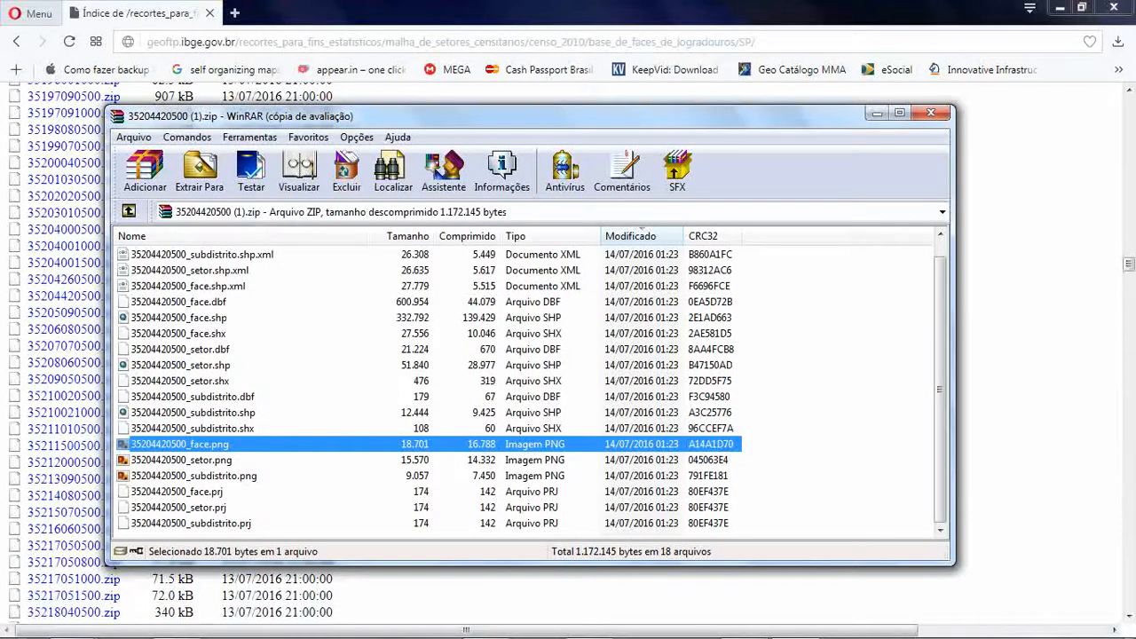
{"action": "key", "text": "Down"}
{"action": "key", "text": "Return"}
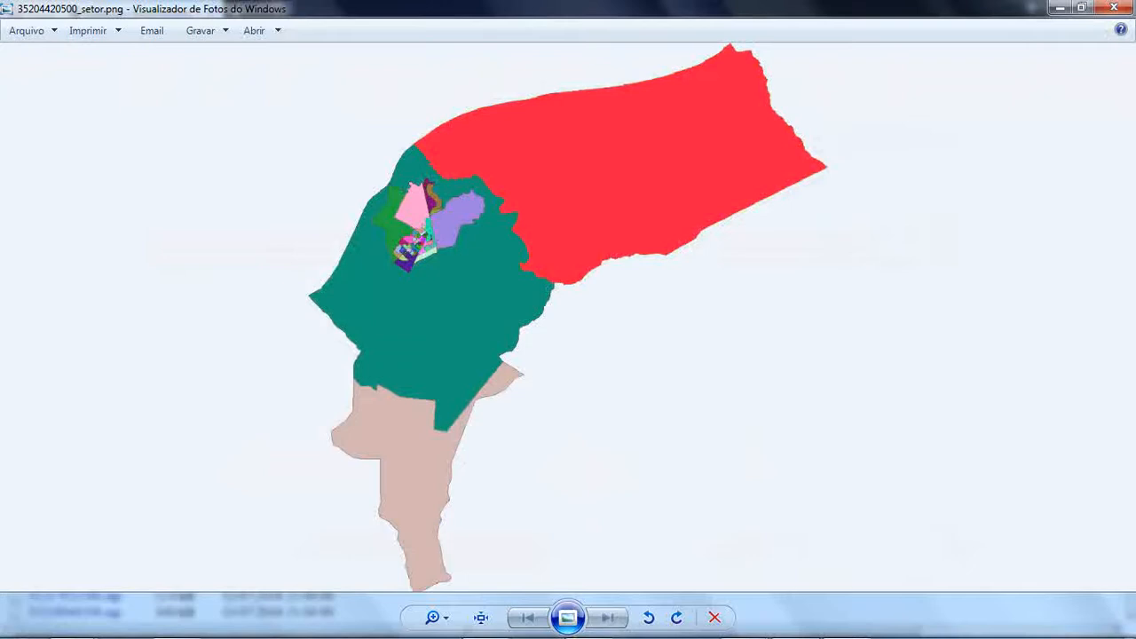
{"action": "left_click", "coordinate": [1113, 7]}
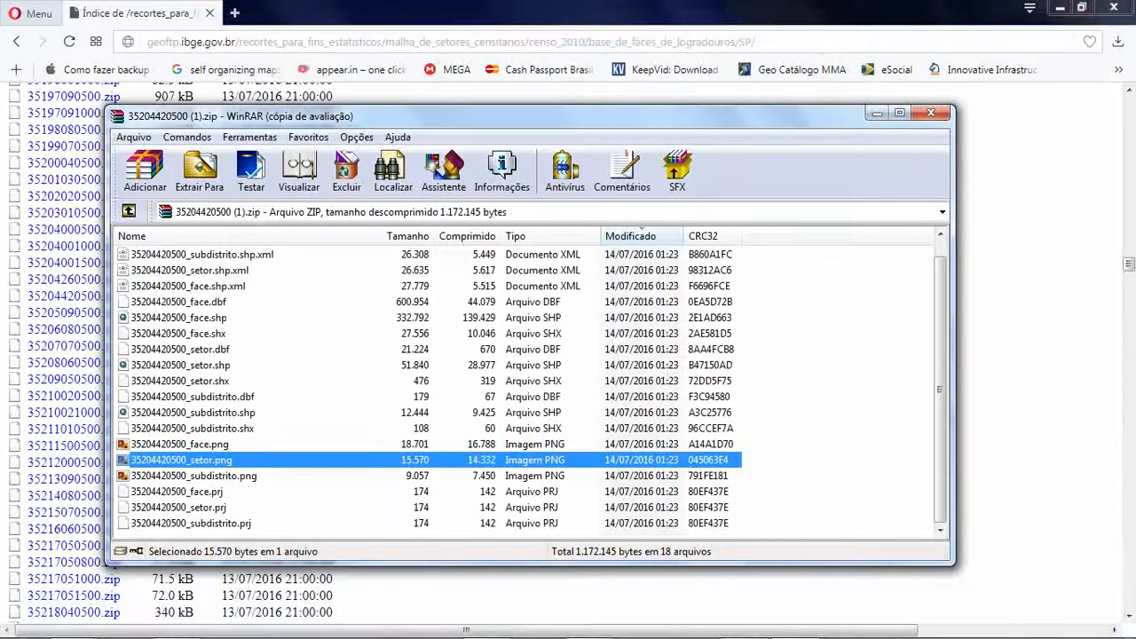
{"action": "double_click", "coordinate": [193, 475]}
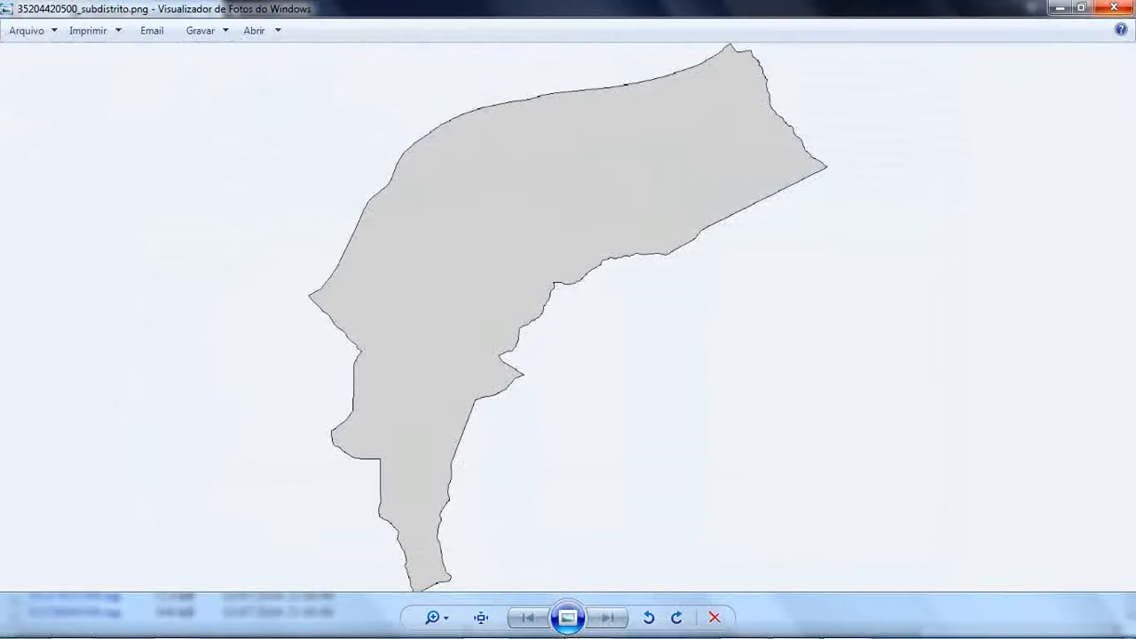
{"action": "left_click", "coordinate": [1114, 8]}
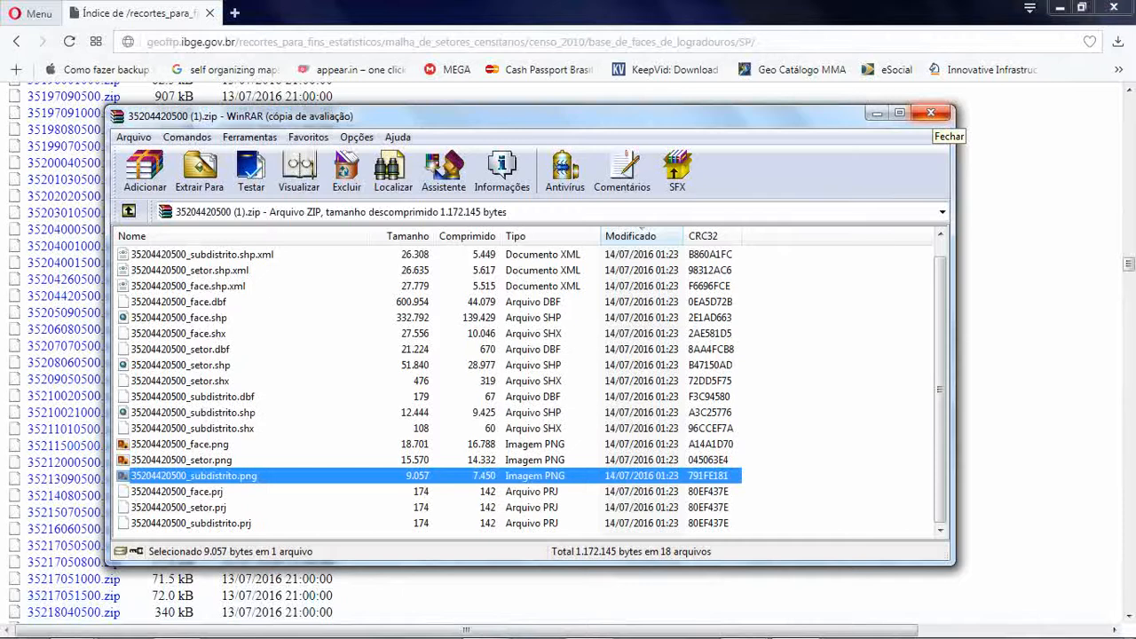
- Switch to SPRING and check the database list and the IlhaSolteira project's projection and bounding rectangle without changing anything
{"action": "left_click", "coordinate": [876, 114]}
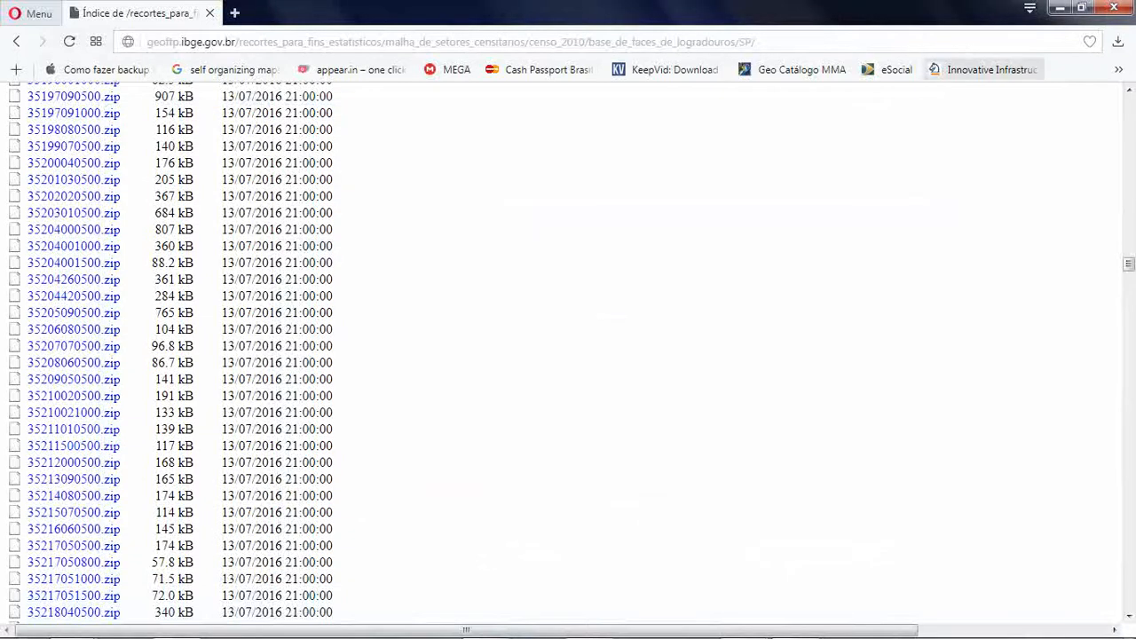
{"action": "left_click", "coordinate": [1060, 8]}
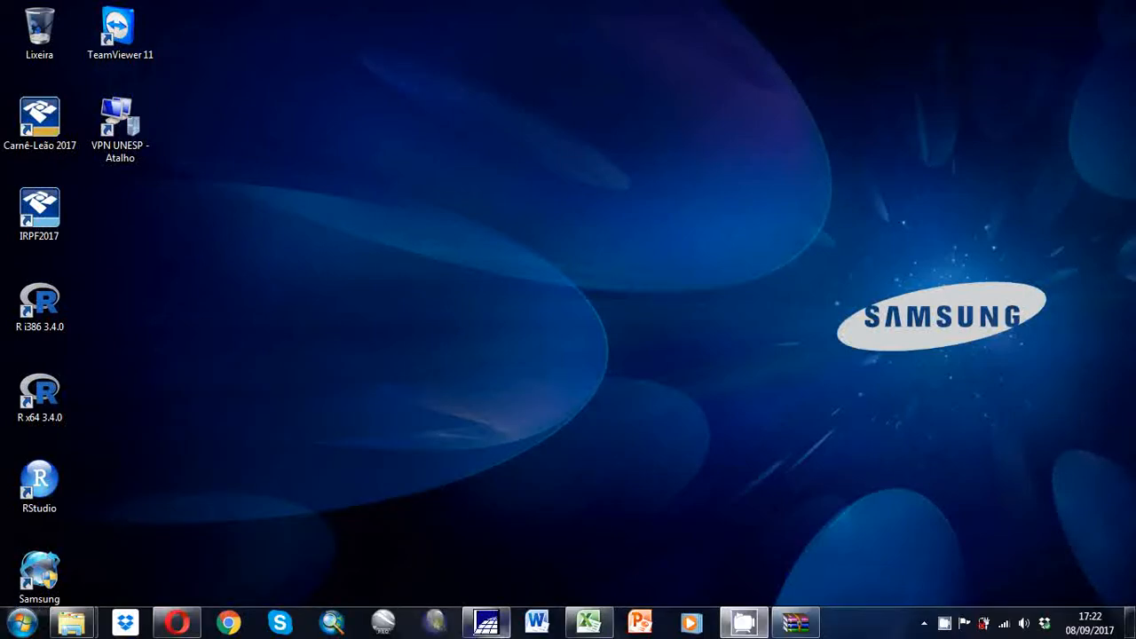
{"action": "left_click", "coordinate": [486, 622]}
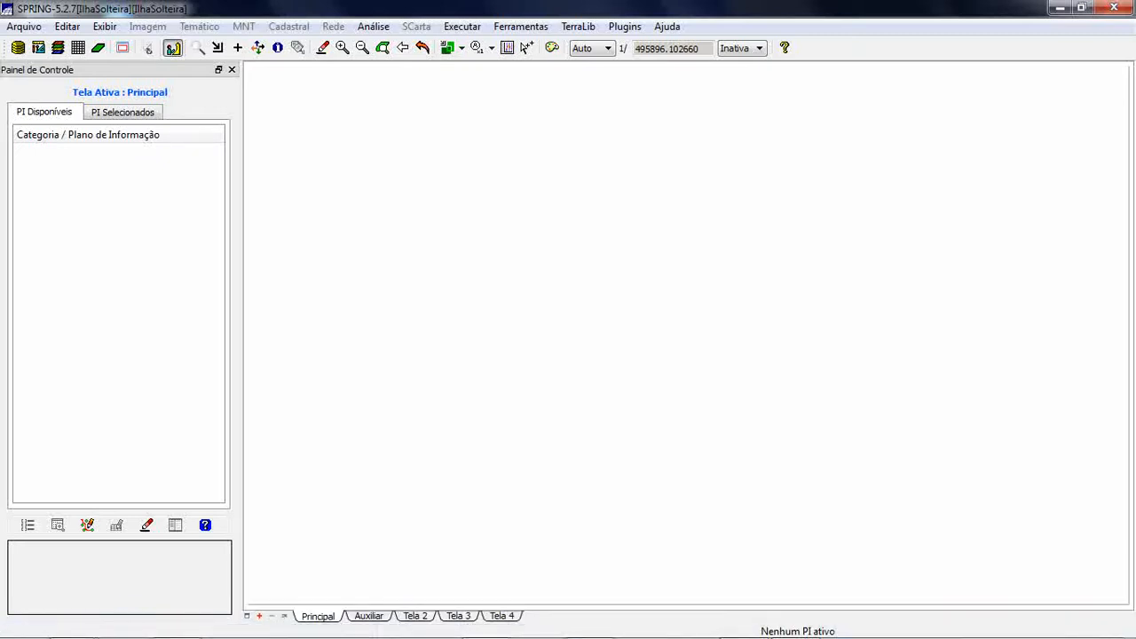
{"action": "left_click", "coordinate": [18, 47]}
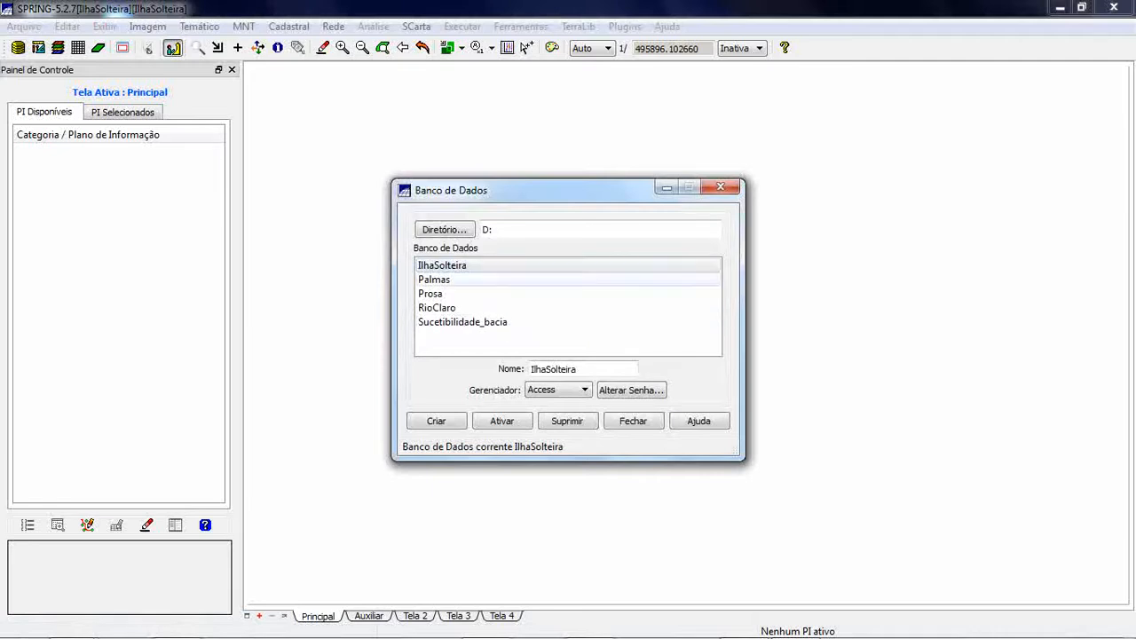
{"action": "left_click", "coordinate": [720, 186]}
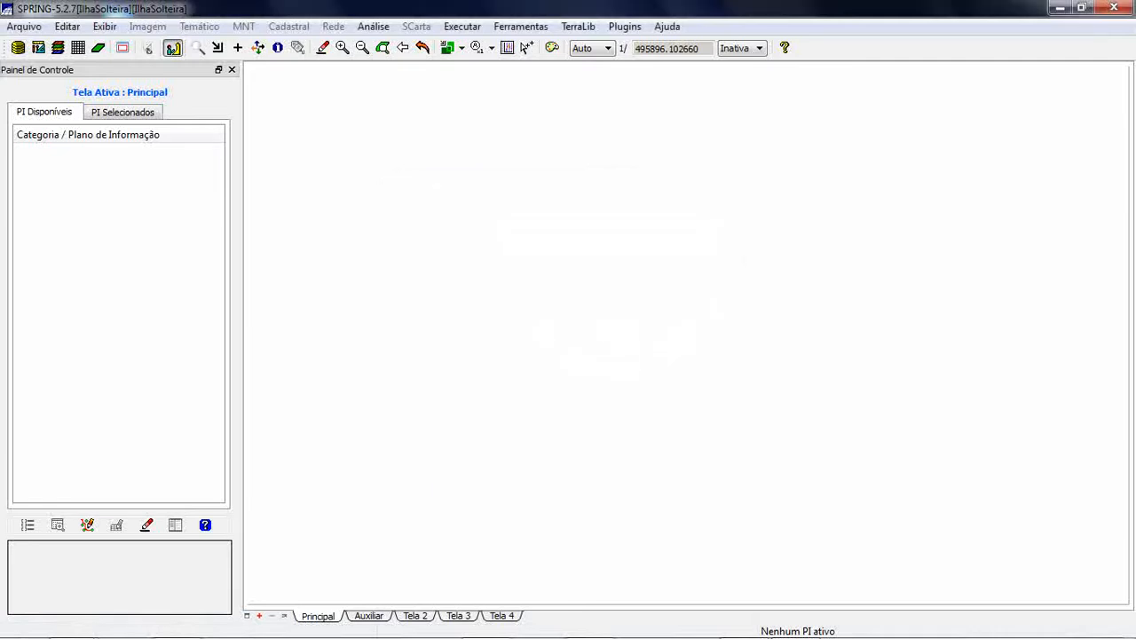
{"action": "left_click", "coordinate": [38, 48]}
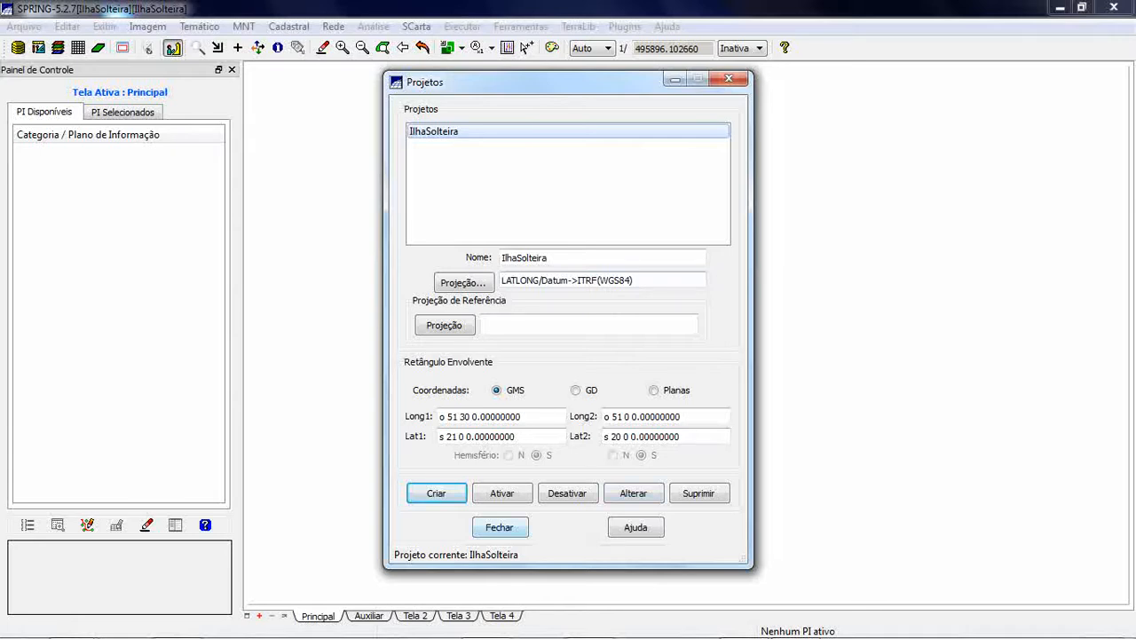
{"action": "left_click", "coordinate": [499, 527]}
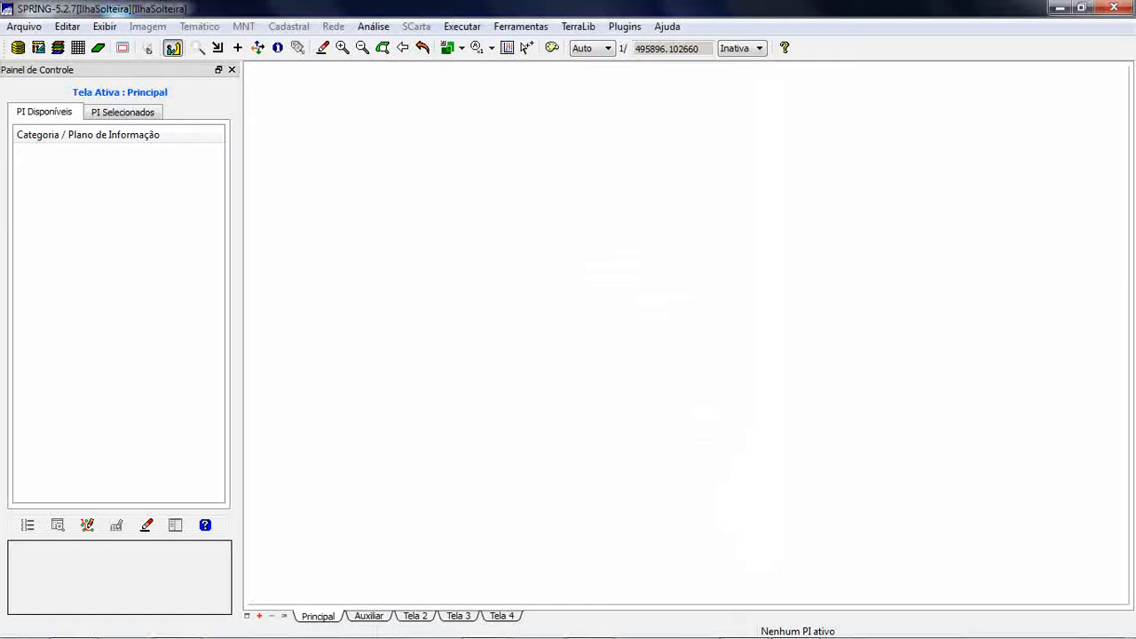
- Create a cadastral category named Ilha in the data model and close the dialog
{"action": "mouse_move", "coordinate": [543, 637]}
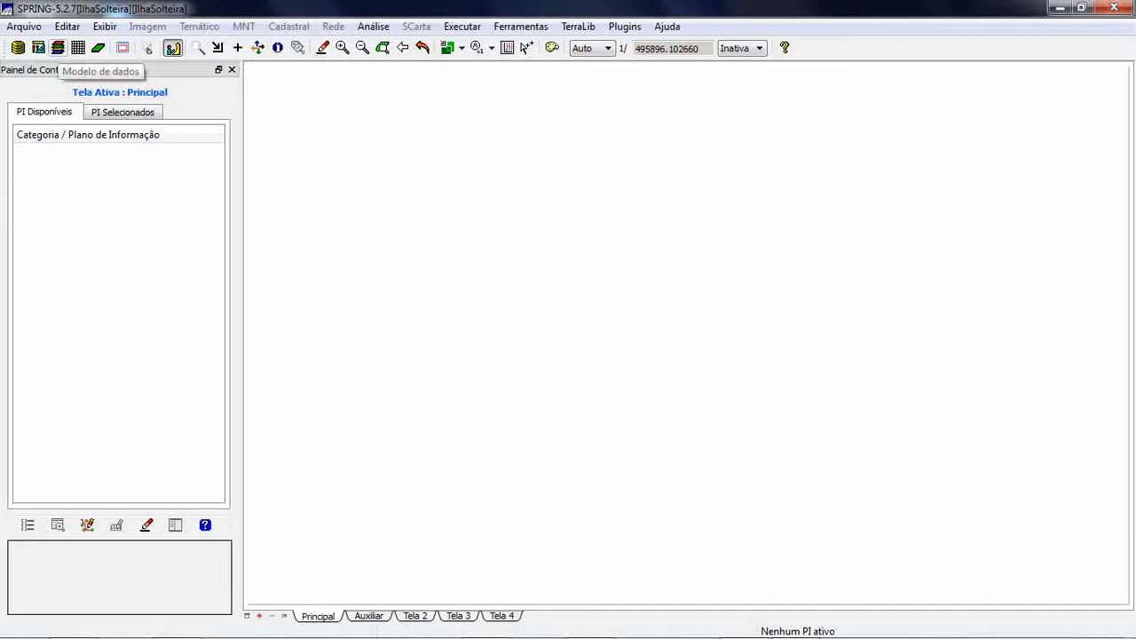
{"action": "left_click", "coordinate": [58, 48]}
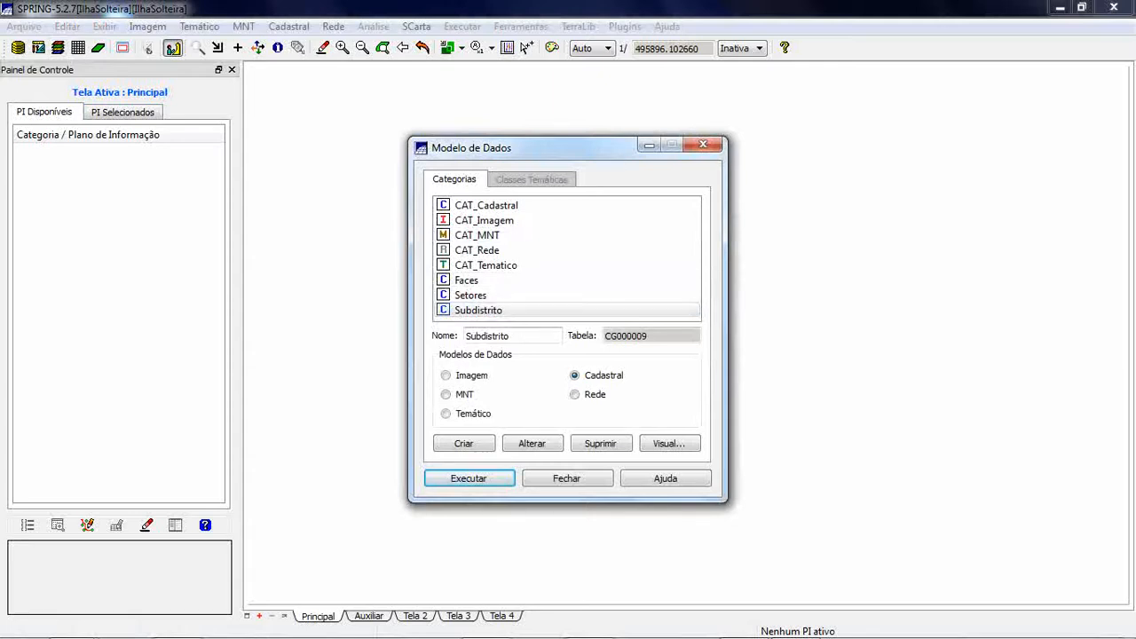
{"action": "left_click_drag", "start_coordinate": [512, 336], "coordinate": [466, 337]}
{"action": "type", "text": "Ilha"}
{"action": "left_click", "coordinate": [463, 443]}
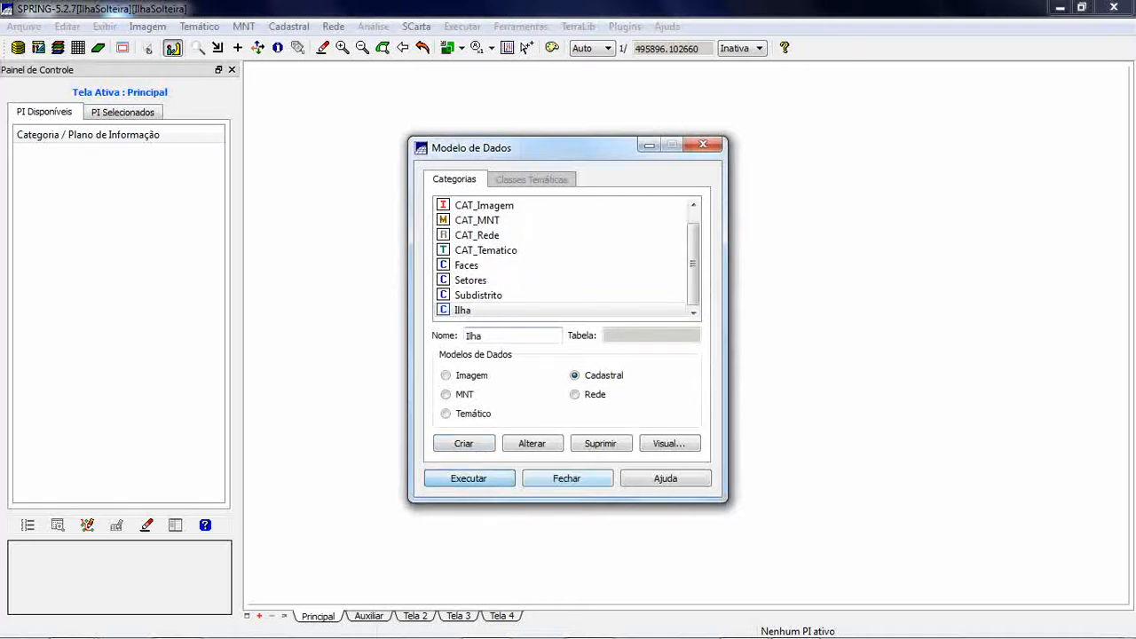
{"action": "left_click", "coordinate": [567, 478]}
- Create an information layer named Logradouros in the CAT_Cadastral category at scale 1/10000
{"action": "left_click", "coordinate": [97, 48]}
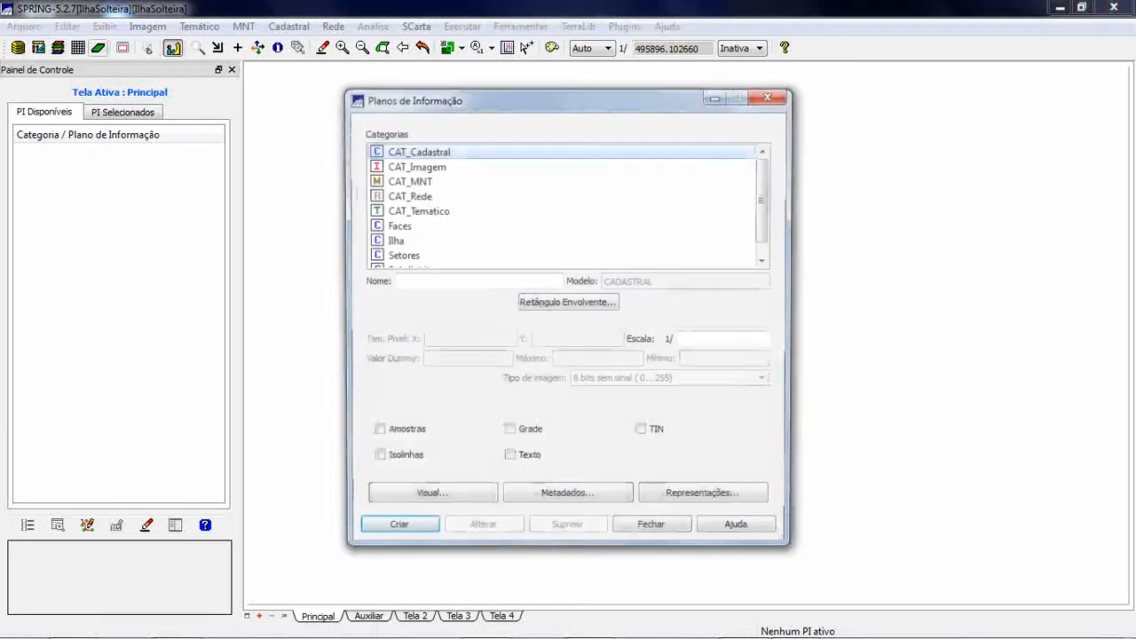
{"action": "left_click", "coordinate": [462, 282]}
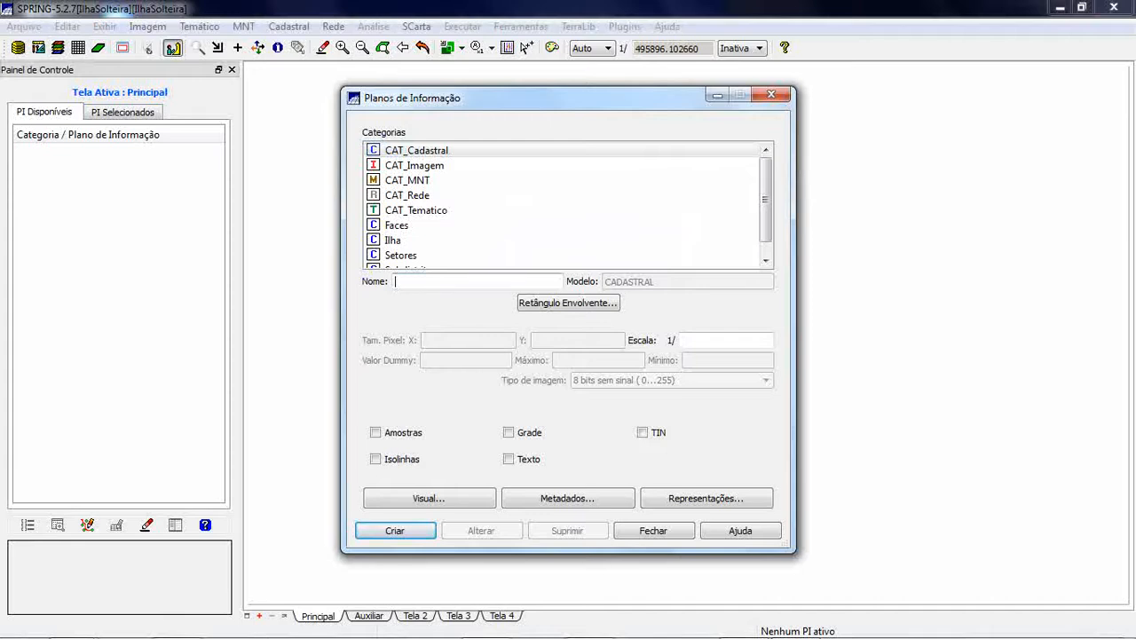
{"action": "type", "text": "Logradouros"}
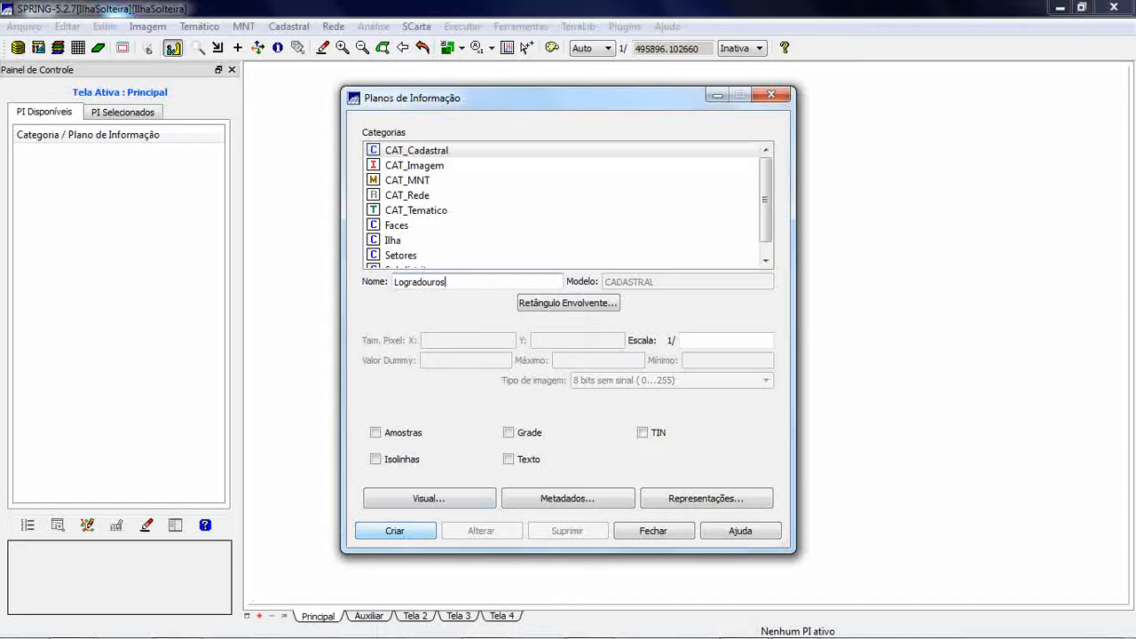
{"action": "left_click", "coordinate": [395, 530]}
{"action": "key", "text": "Return"}
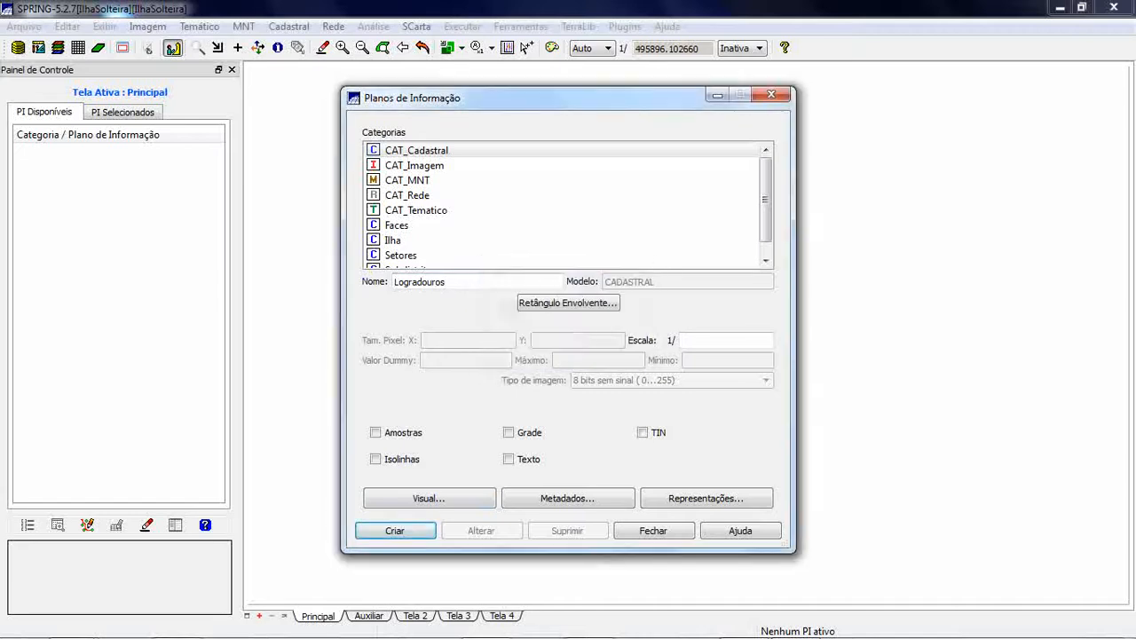
{"action": "type", "text": "10000"}
{"action": "key", "text": "Return"}
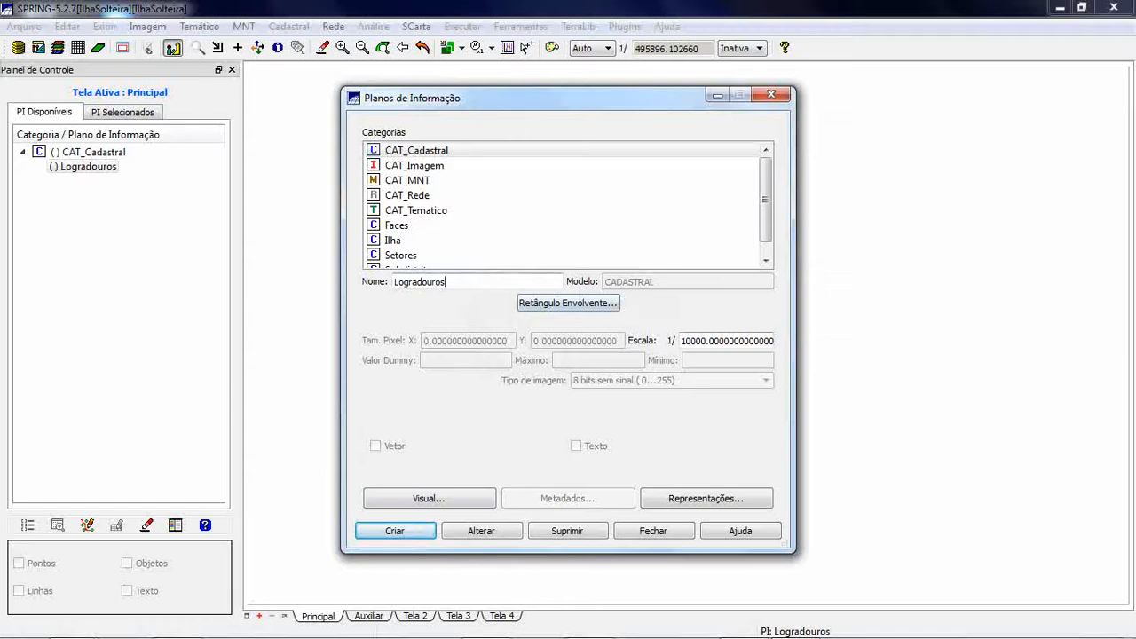
- Add two more CAT_Cadastral layers named Setor and Distrito at scale 1/10000, and close the layer dialog
{"action": "left_click_drag", "start_coordinate": [448, 283], "coordinate": [392, 282]}
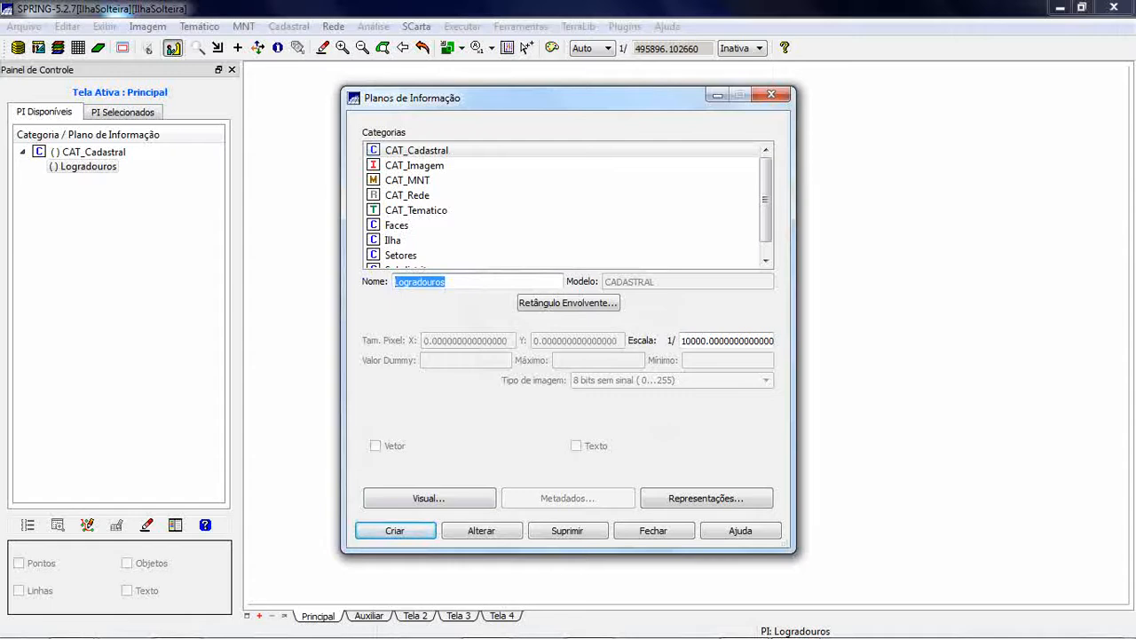
{"action": "type", "text": "Setor"}
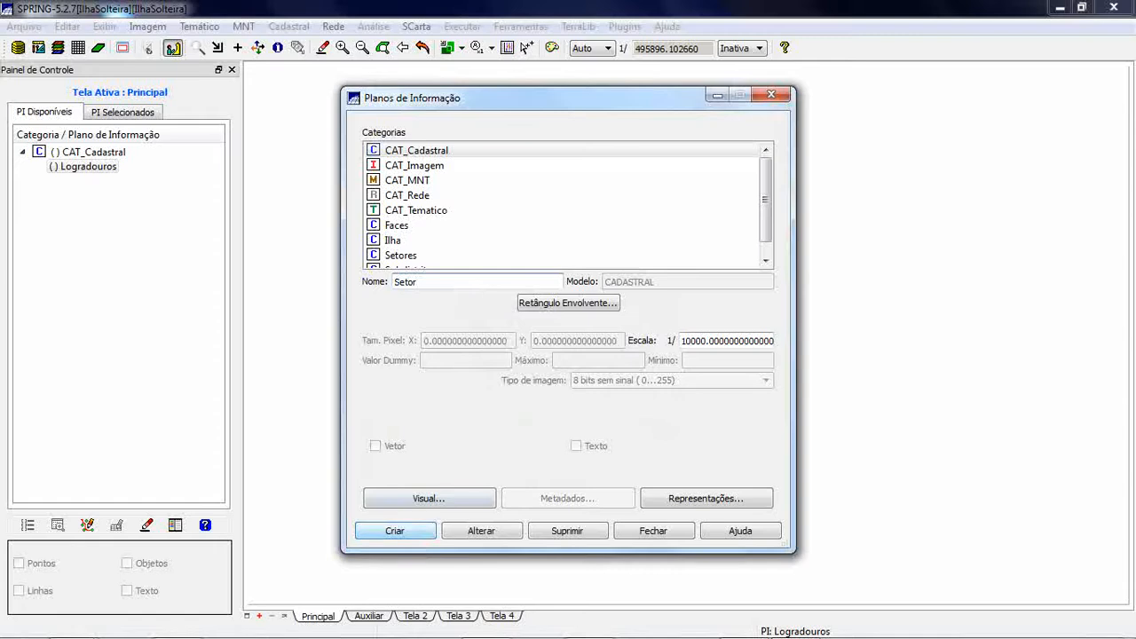
{"action": "left_click", "coordinate": [395, 531]}
{"action": "left_click_drag", "start_coordinate": [419, 281], "coordinate": [392, 281]}
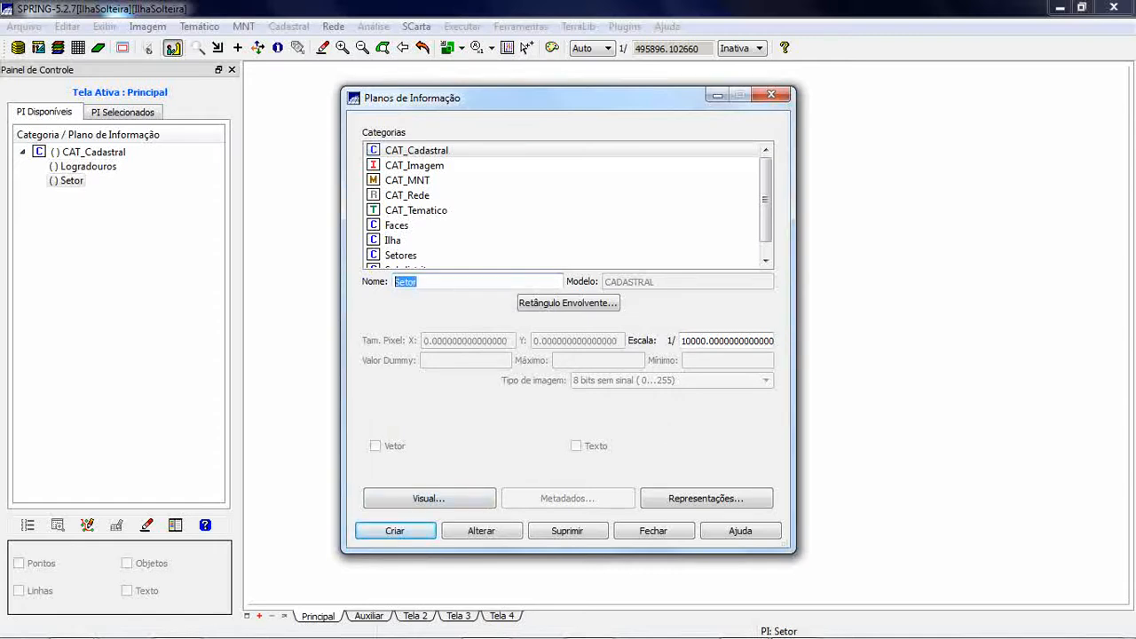
{"action": "type", "text": "Distrito"}
{"action": "key", "text": "Return"}
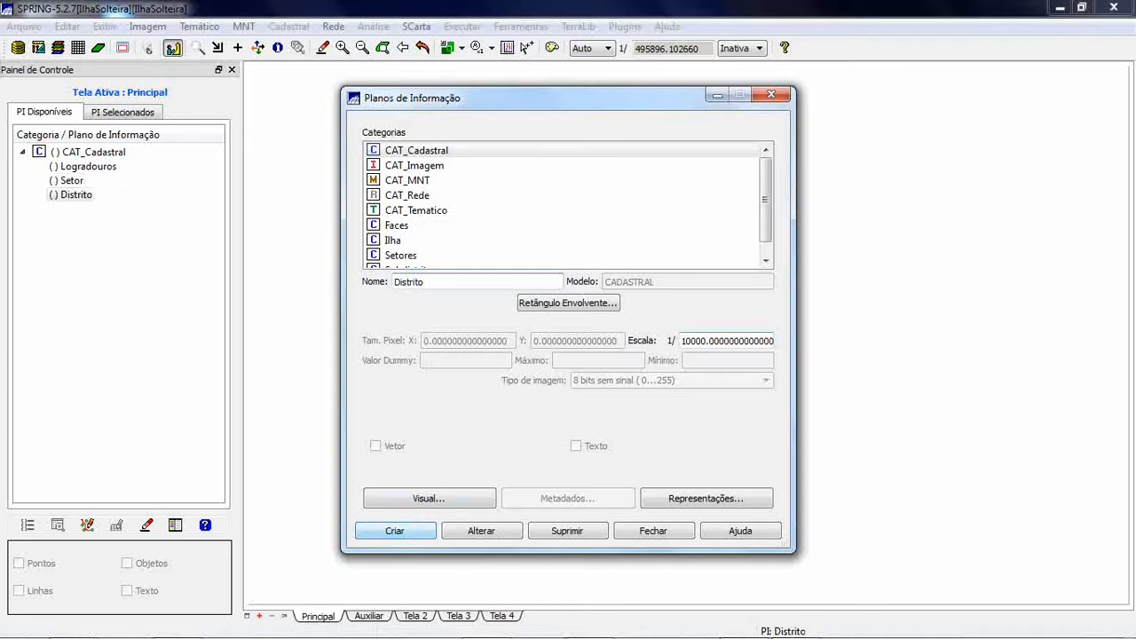
{"action": "left_click", "coordinate": [654, 530]}
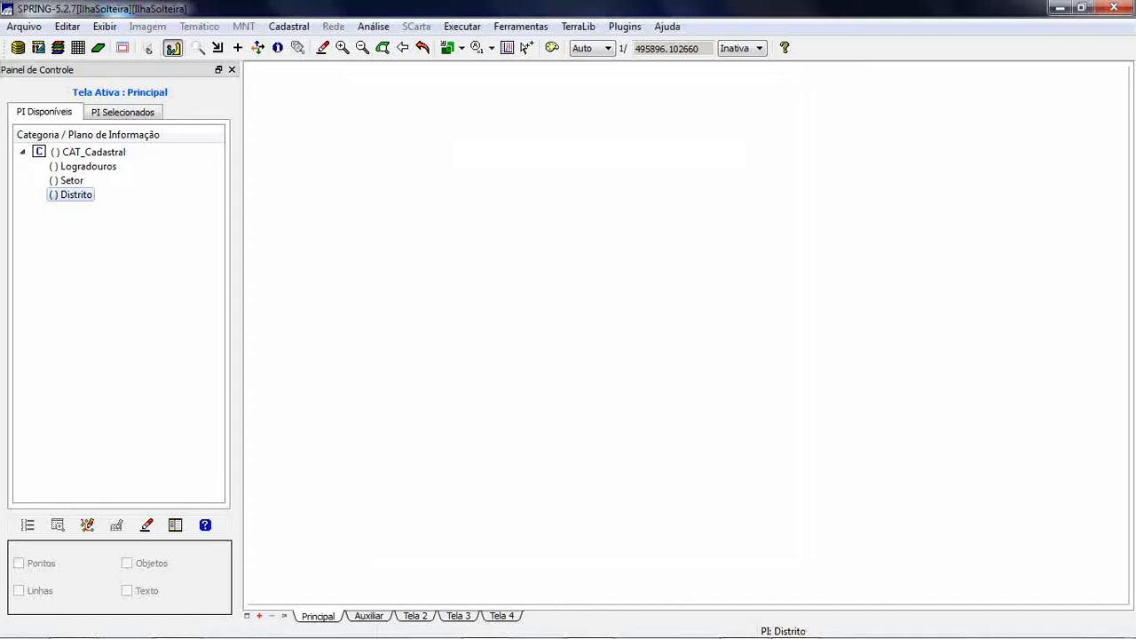
{"action": "left_click", "coordinate": [24, 27]}
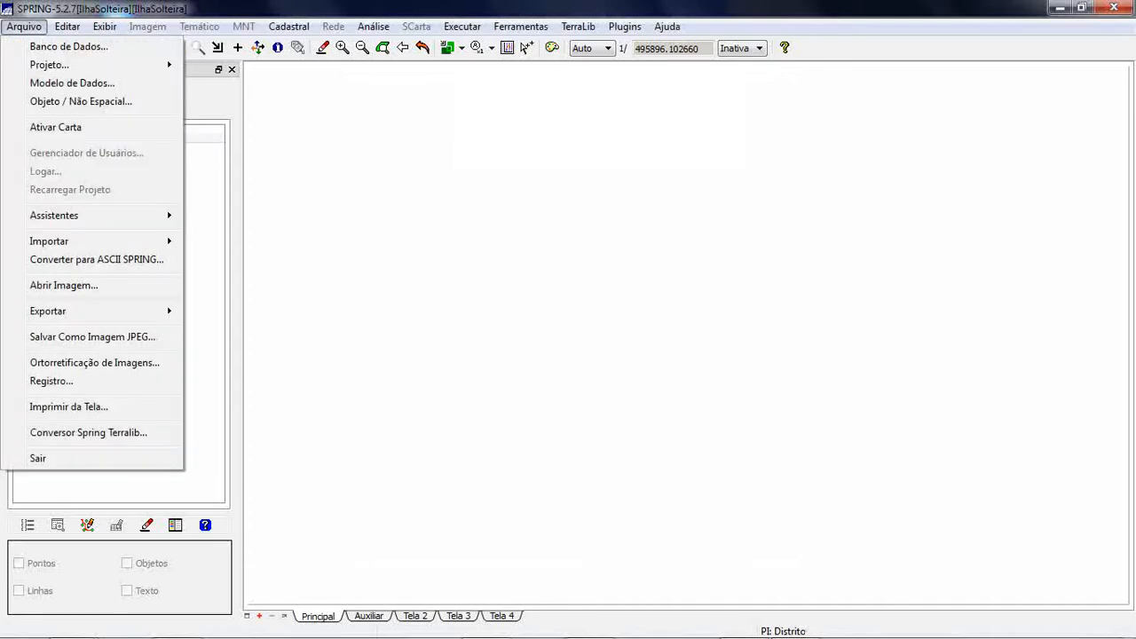
{"action": "mouse_move", "coordinate": [54, 240]}
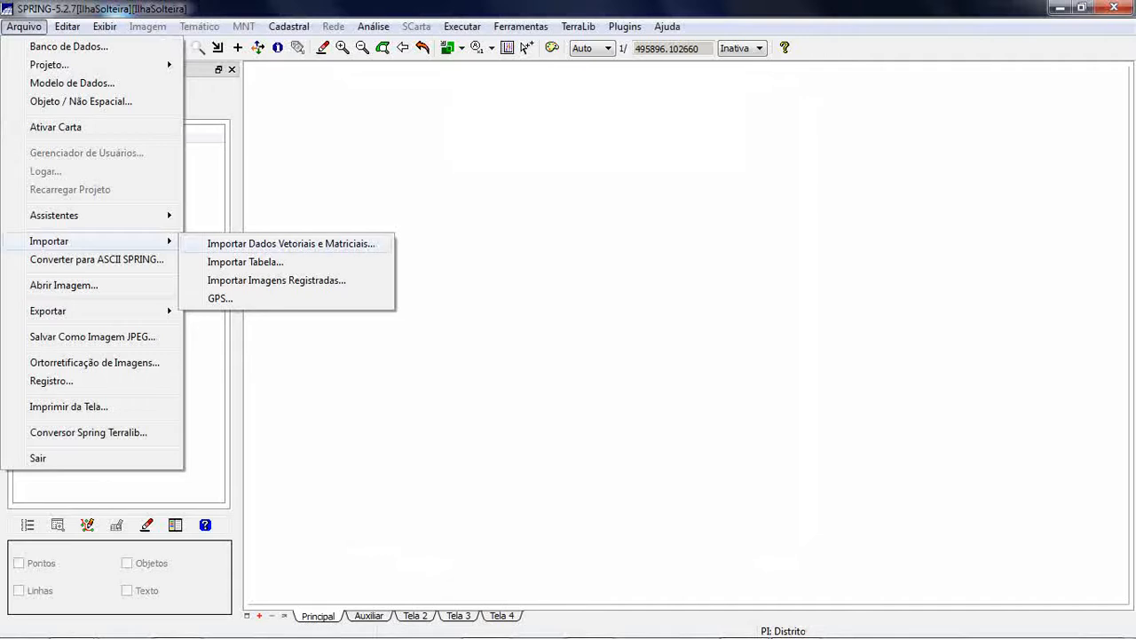
{"action": "key", "text": "Return"}
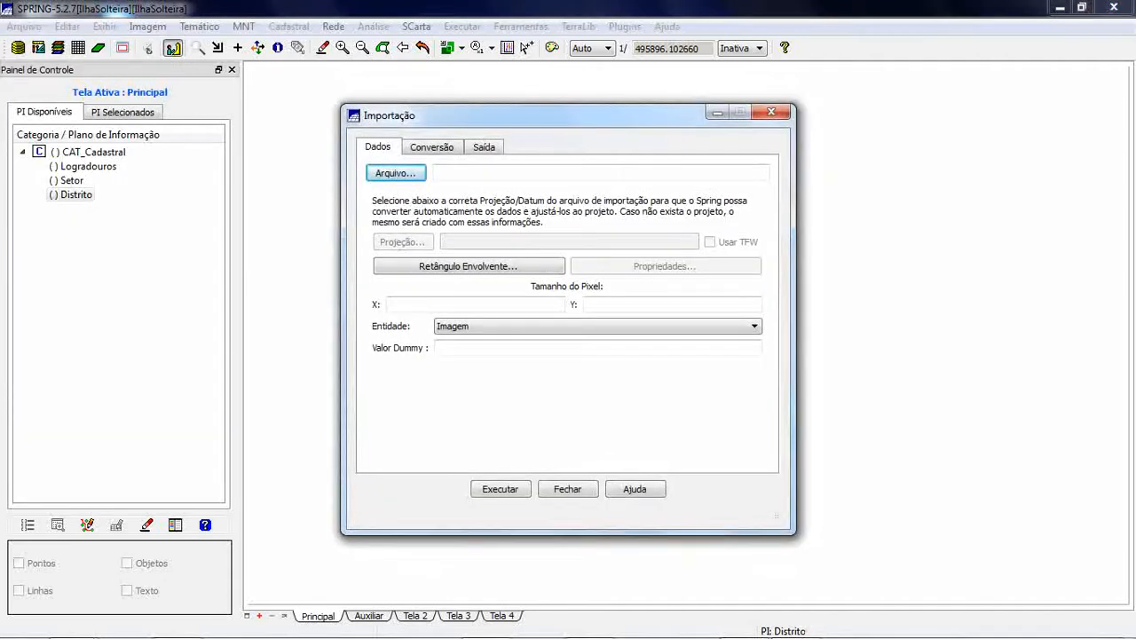
{"action": "key", "text": "Return"}
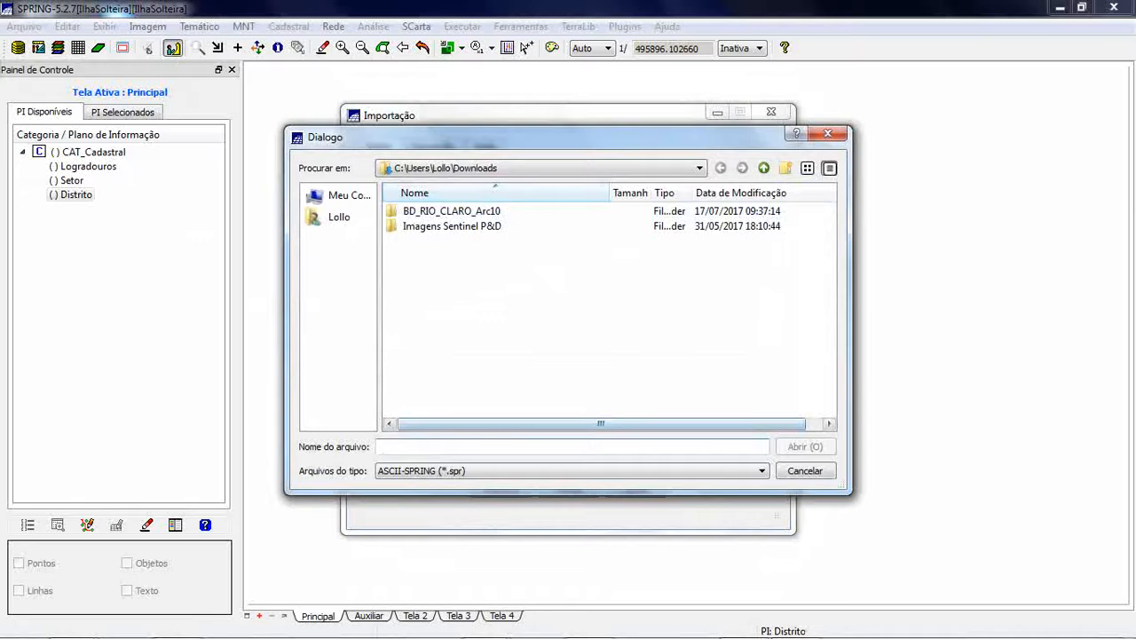
{"action": "left_click", "coordinate": [762, 471]}
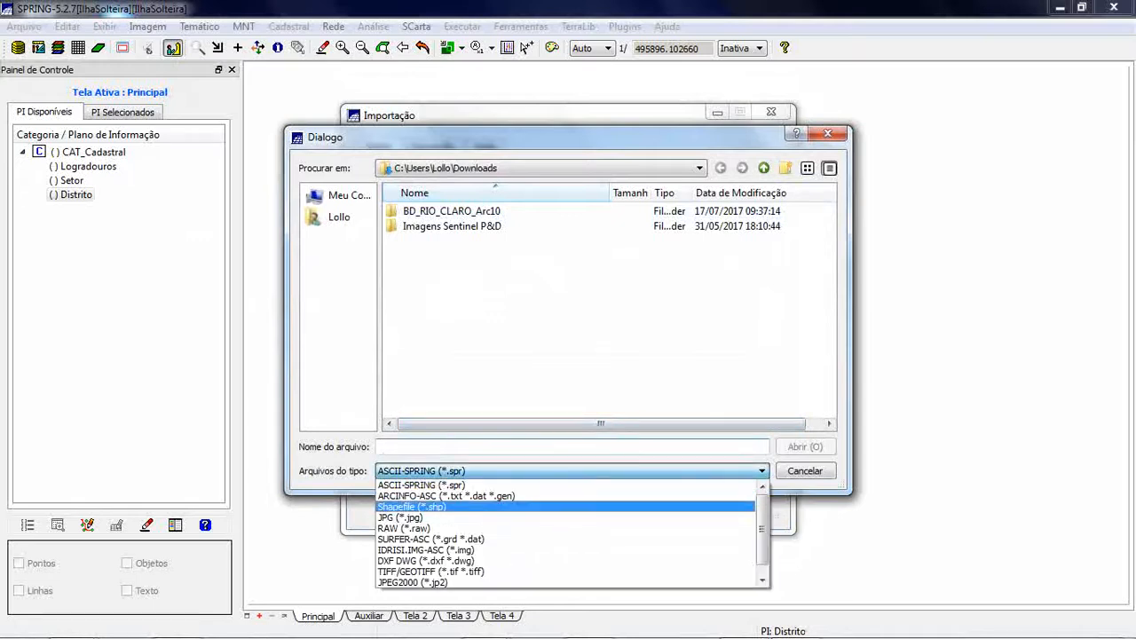
{"action": "key", "text": "Return"}
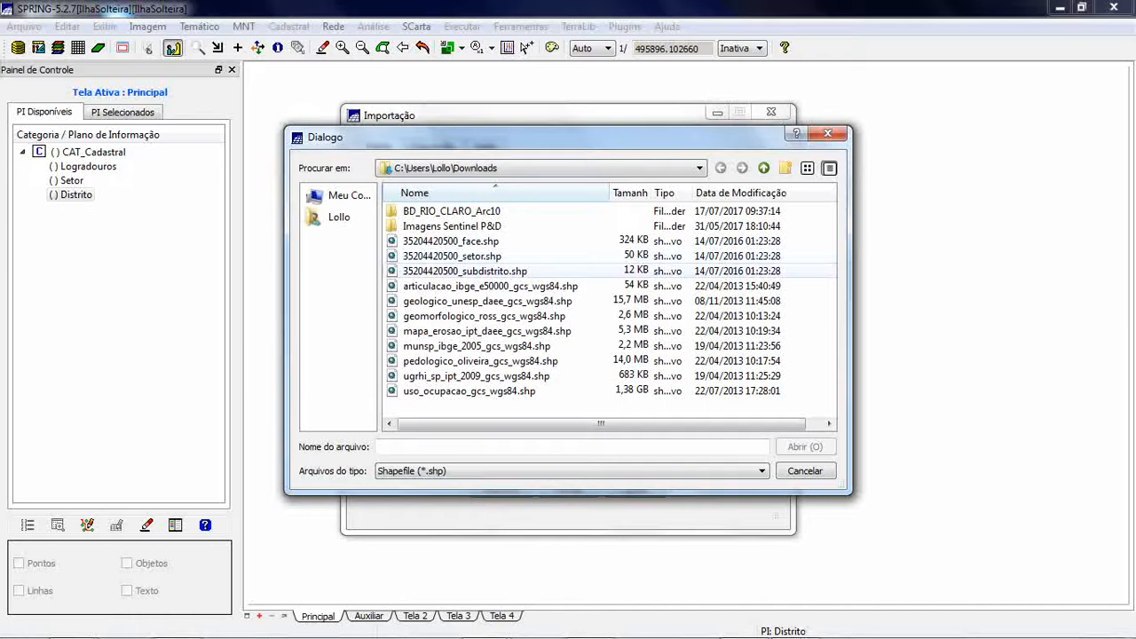
{"action": "left_click", "coordinate": [465, 272]}
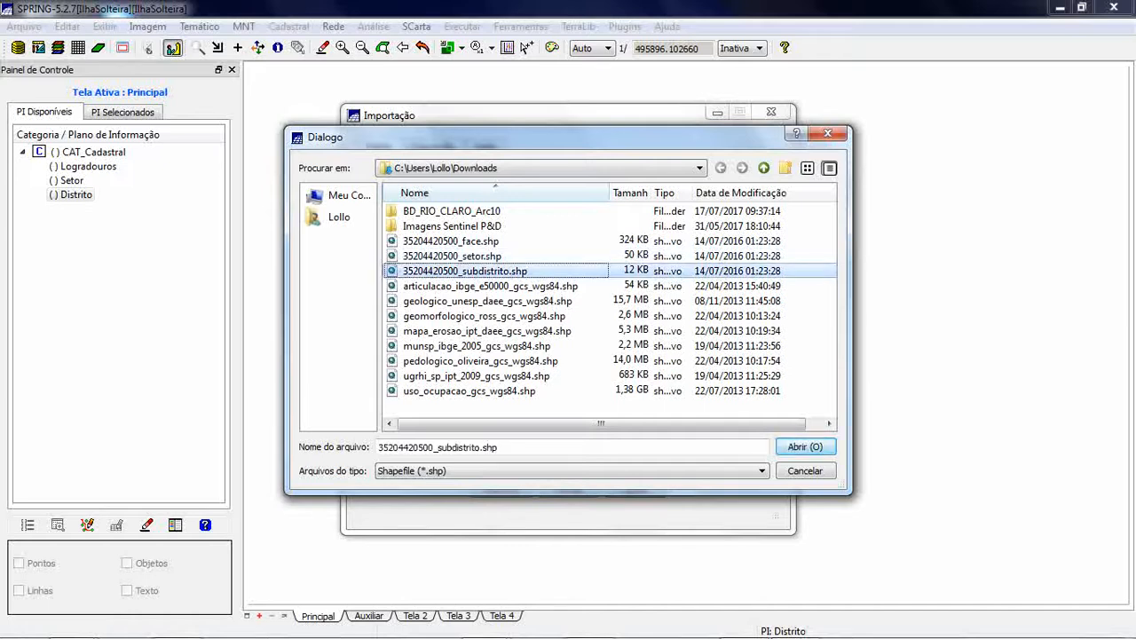
{"action": "left_click", "coordinate": [804, 447]}
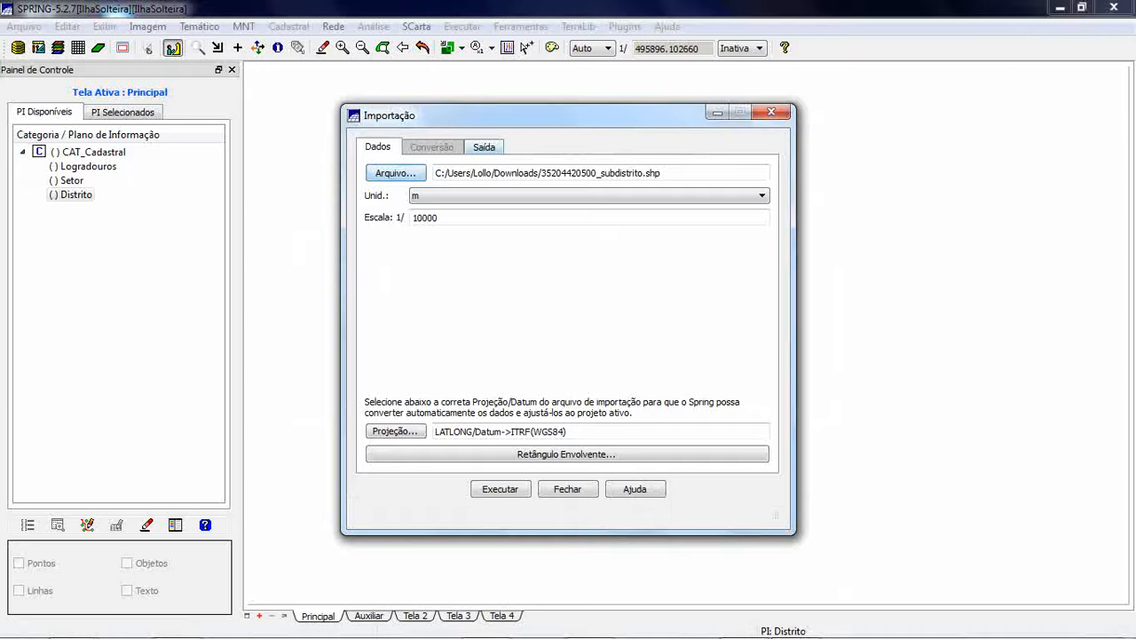
- Run the import into the Distrito layer of CAT_Cadastral, accept creating the missing object category, and close the import dialog
{"action": "left_click", "coordinate": [484, 147]}
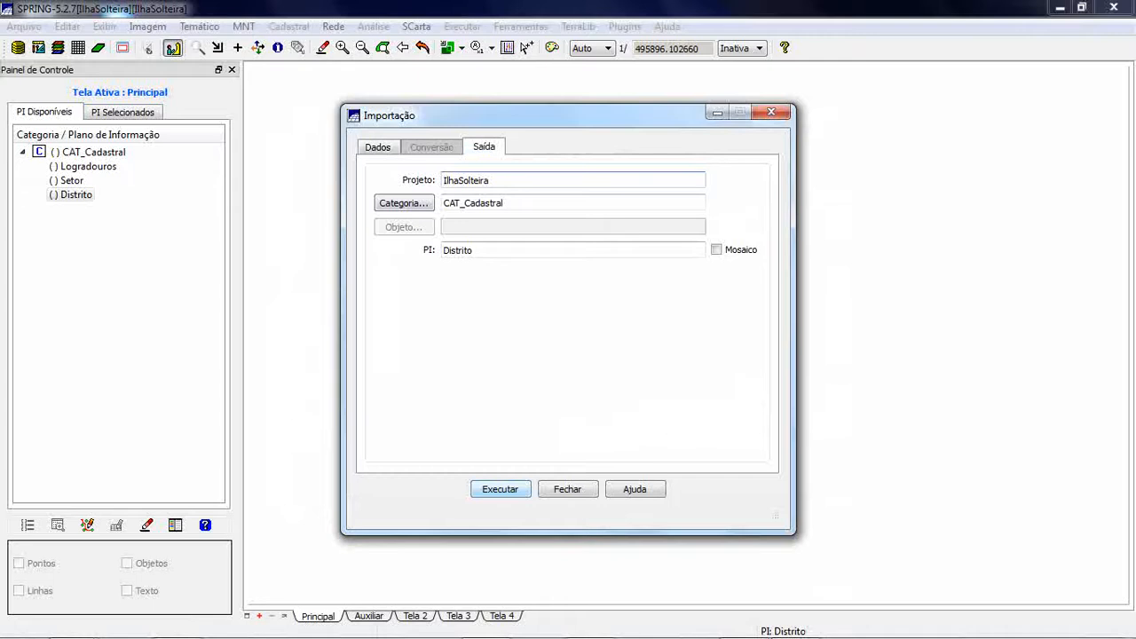
{"action": "left_click", "coordinate": [501, 489]}
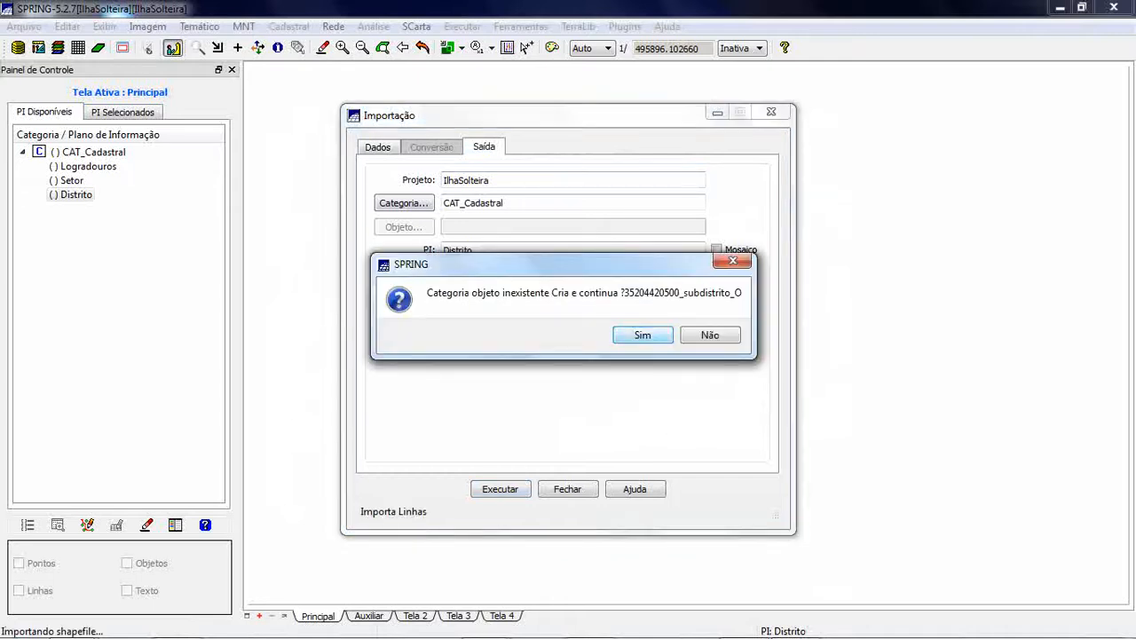
{"action": "key", "text": "Return"}
{"action": "key", "text": "Return"}
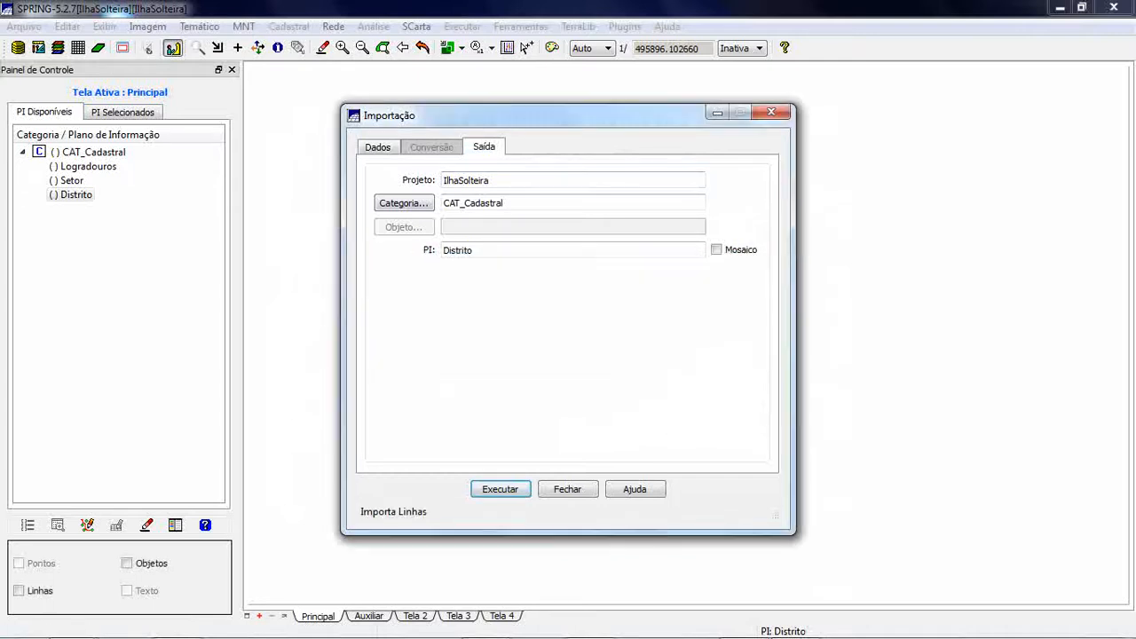
{"action": "left_click", "coordinate": [568, 489]}
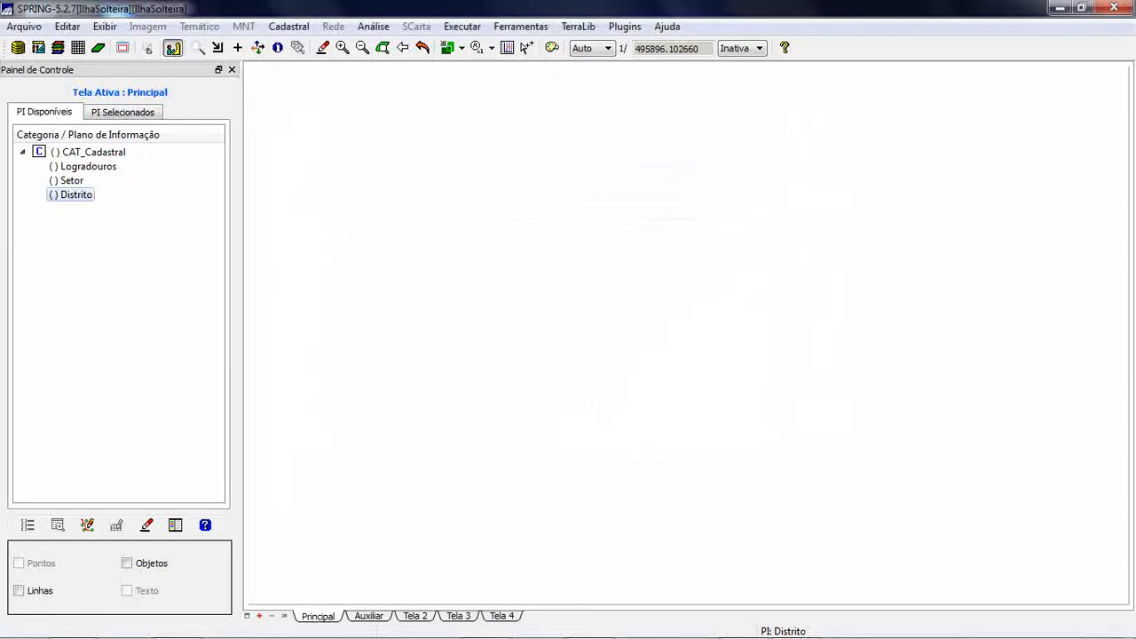
- Display the Distrito layer's lines and objects, redrawn enlarged around the district polygon
{"action": "left_click", "coordinate": [20, 591]}
{"action": "left_click", "coordinate": [127, 563]}
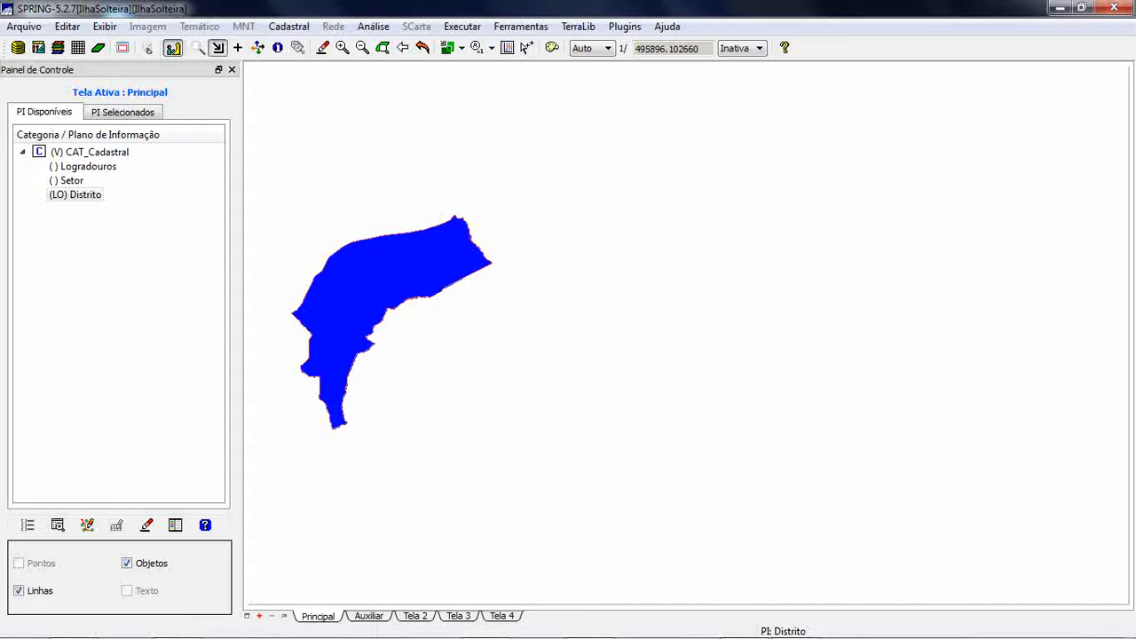
{"action": "left_click_drag", "start_coordinate": [267, 181], "coordinate": [512, 471]}
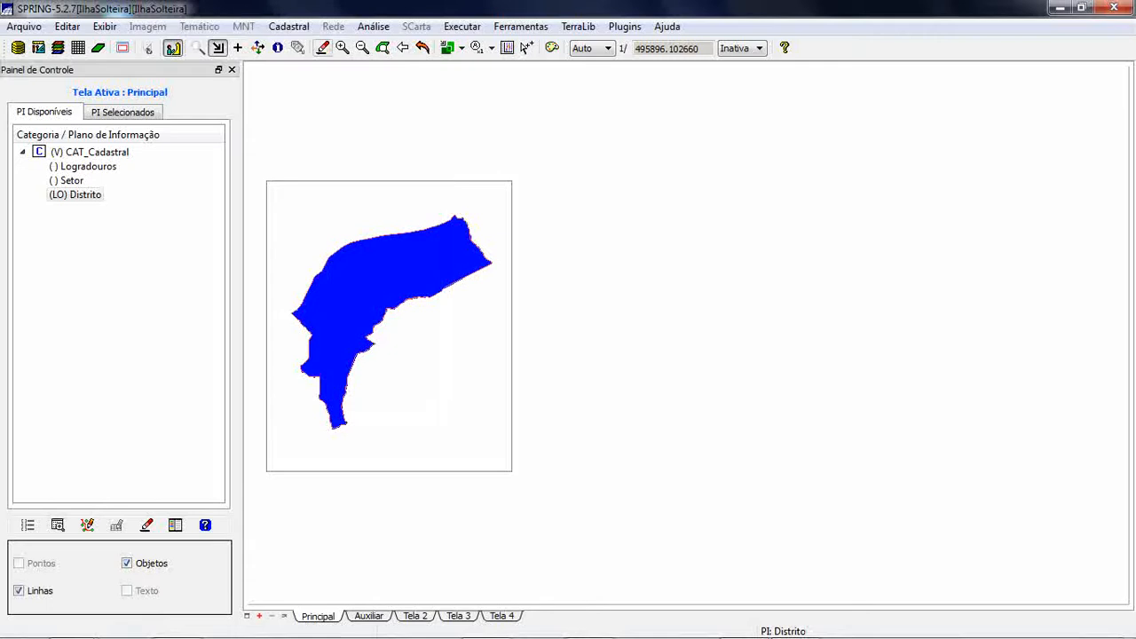
{"action": "left_click", "coordinate": [322, 48]}
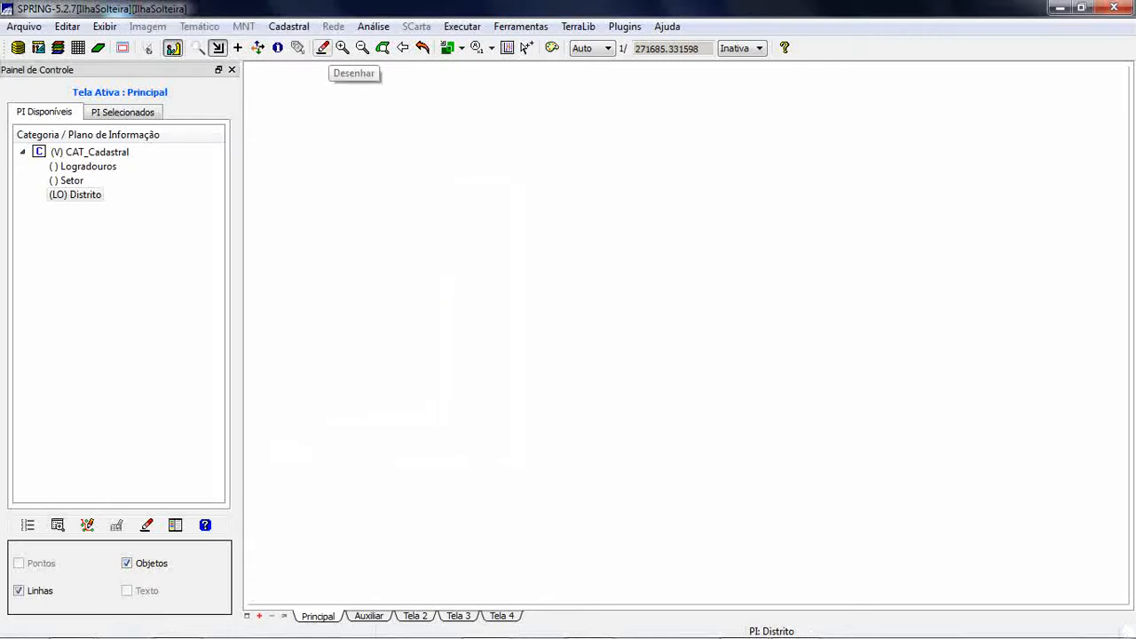
{"action": "left_click", "coordinate": [322, 48]}
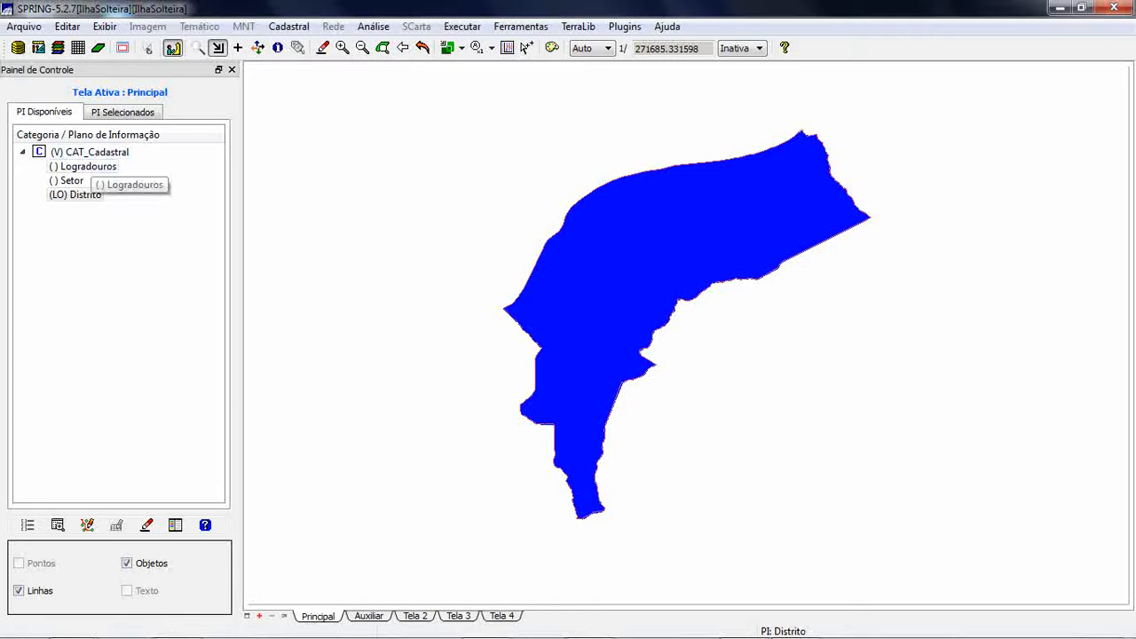
{"action": "left_click", "coordinate": [85, 166]}
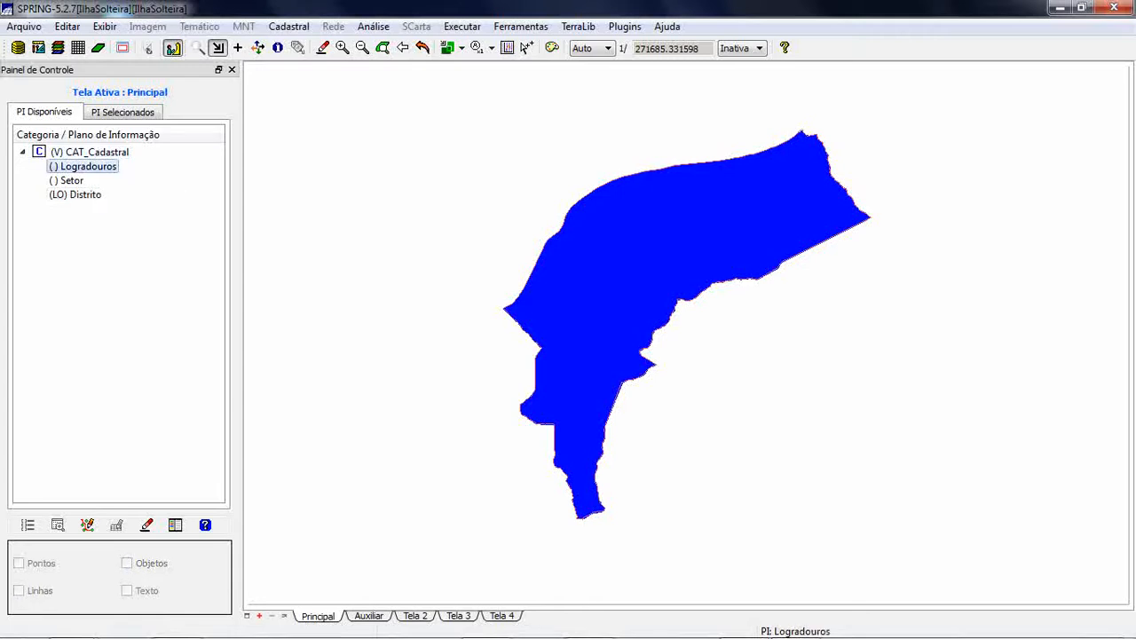
{"action": "left_click", "coordinate": [24, 26]}
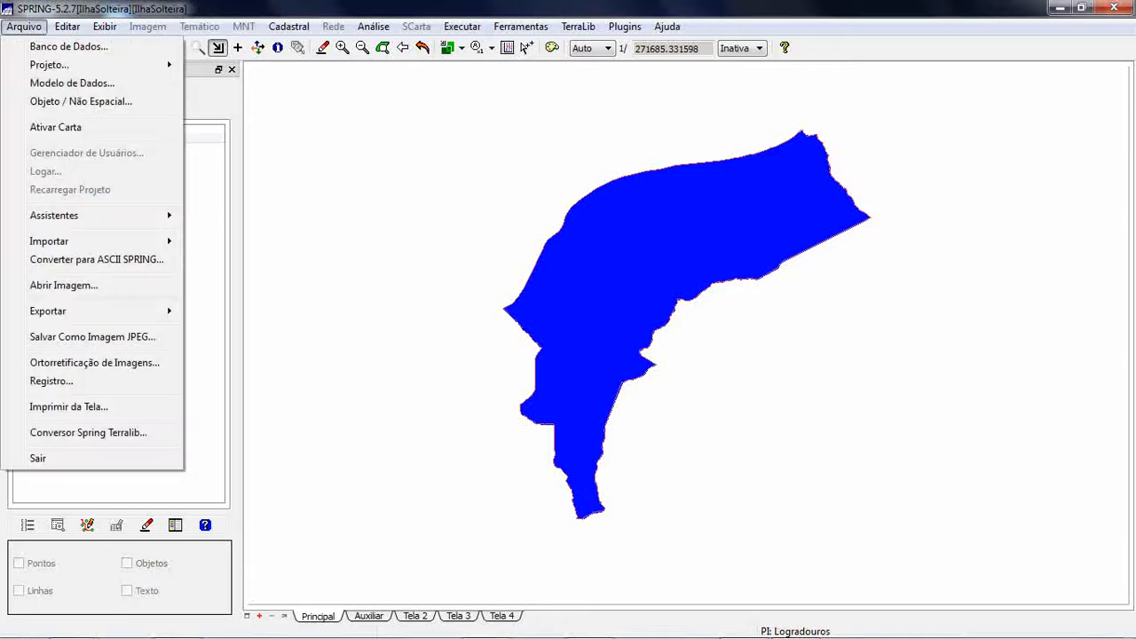
{"action": "mouse_move", "coordinate": [54, 240]}
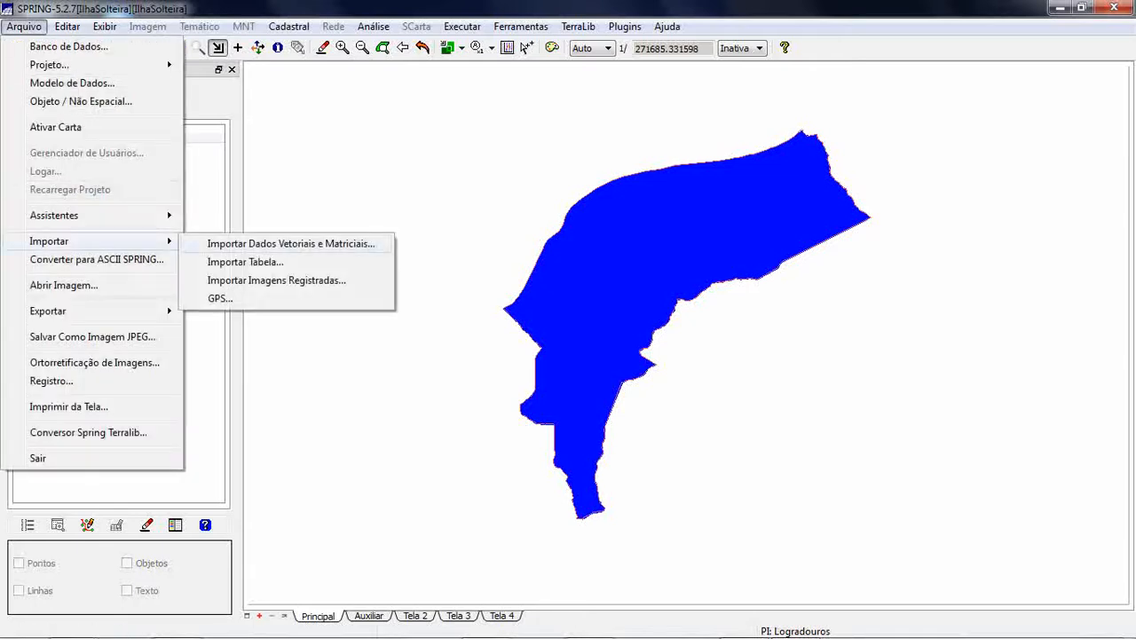
{"action": "left_click", "coordinate": [346, 244]}
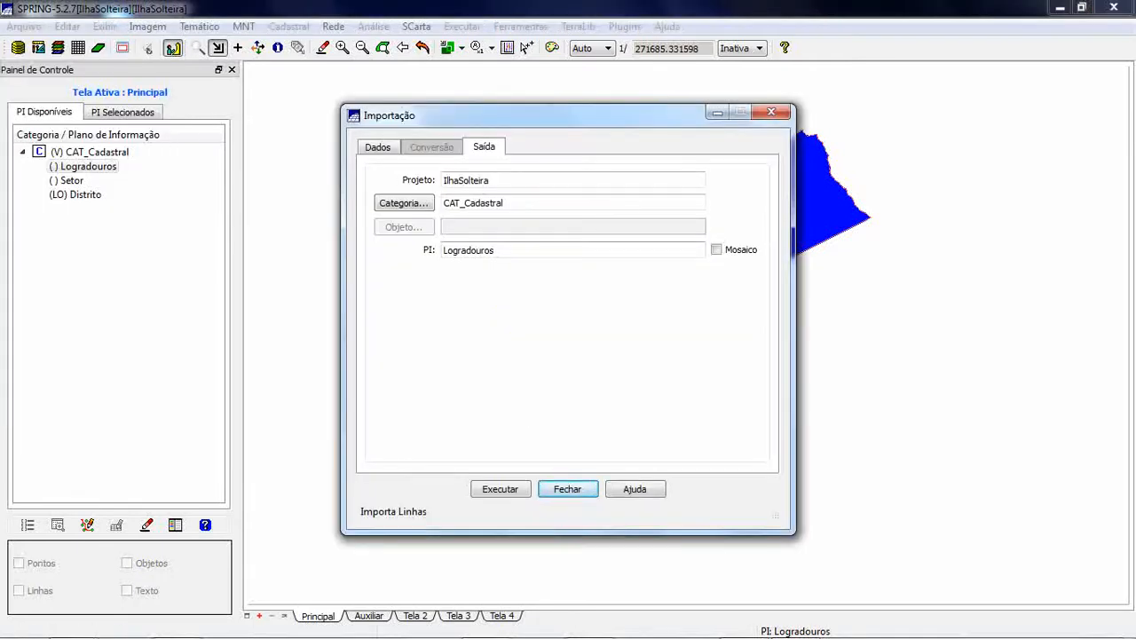
{"action": "left_click", "coordinate": [378, 148]}
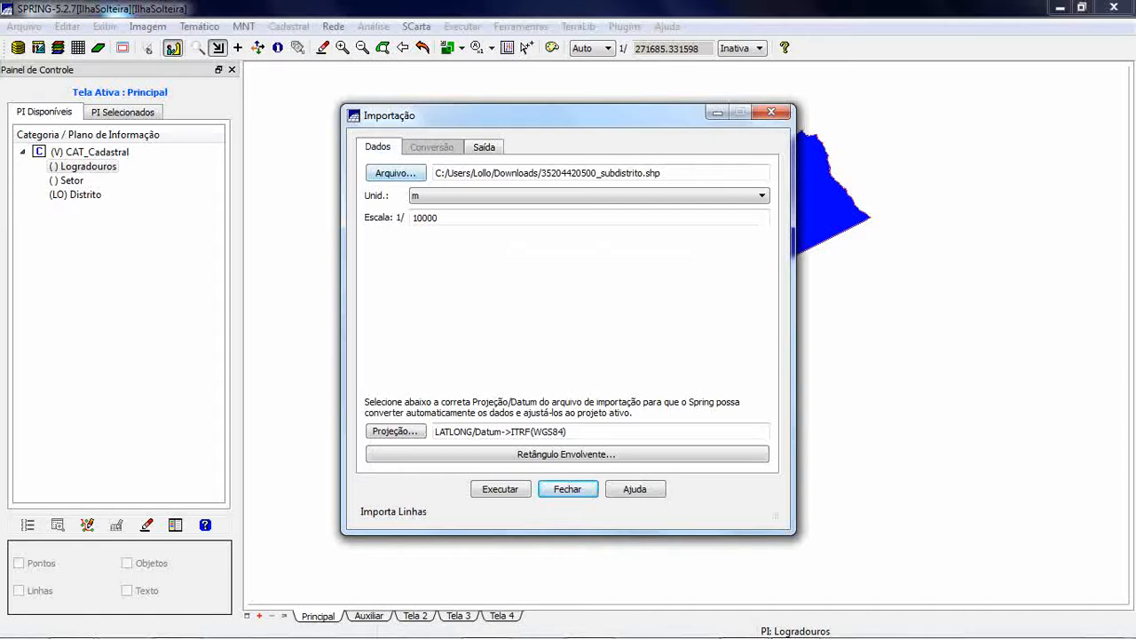
{"action": "left_click", "coordinate": [395, 173]}
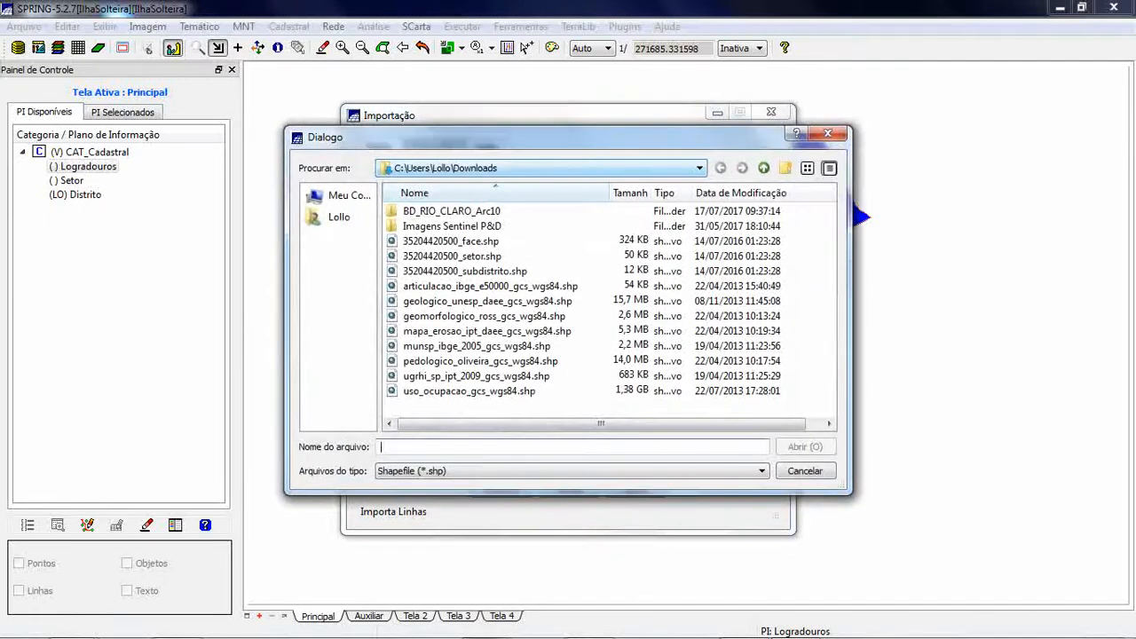
{"action": "left_click", "coordinate": [451, 241]}
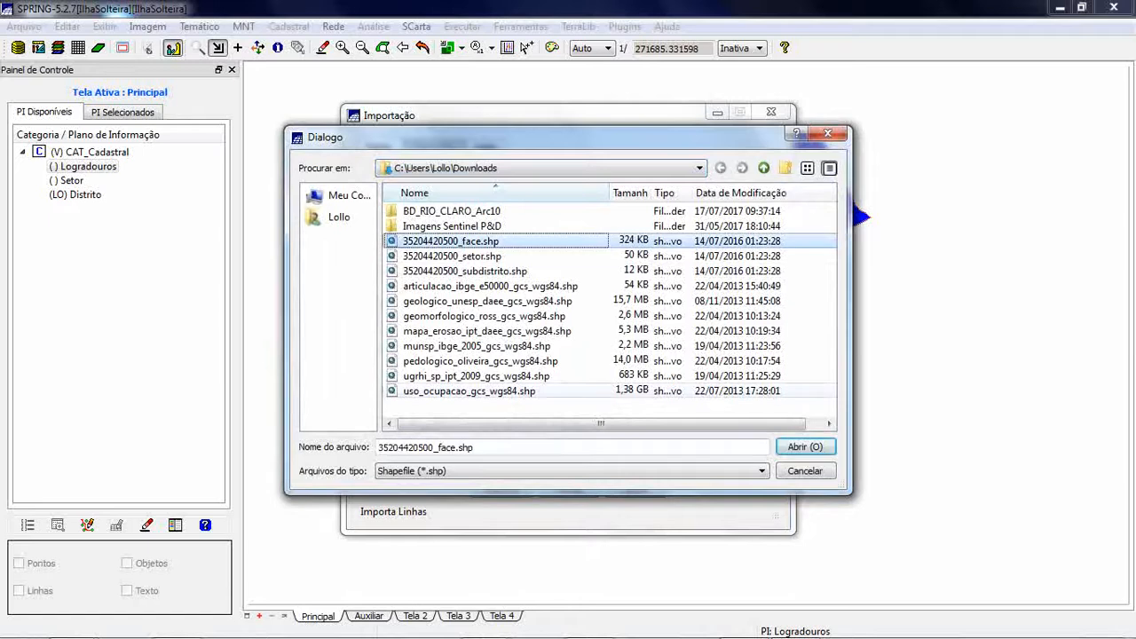
{"action": "key", "text": "Return"}
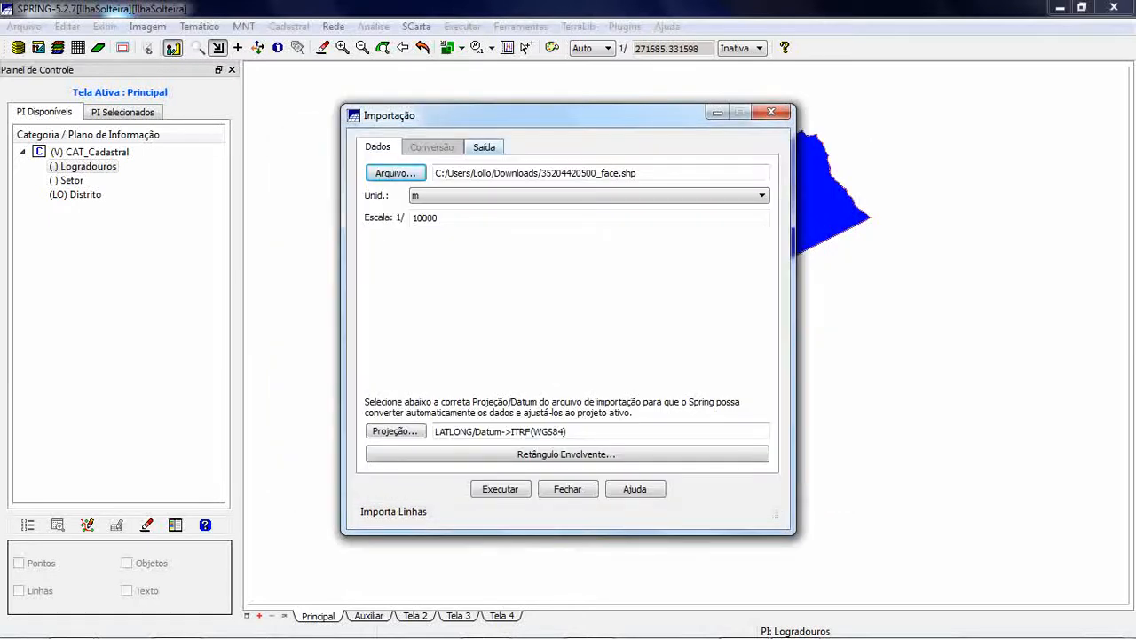
- Run the import into the Logradouros layer of CAT_Cadastral, accept renaming attribute ID to ID1, and close the import dialog
{"action": "left_click", "coordinate": [484, 148]}
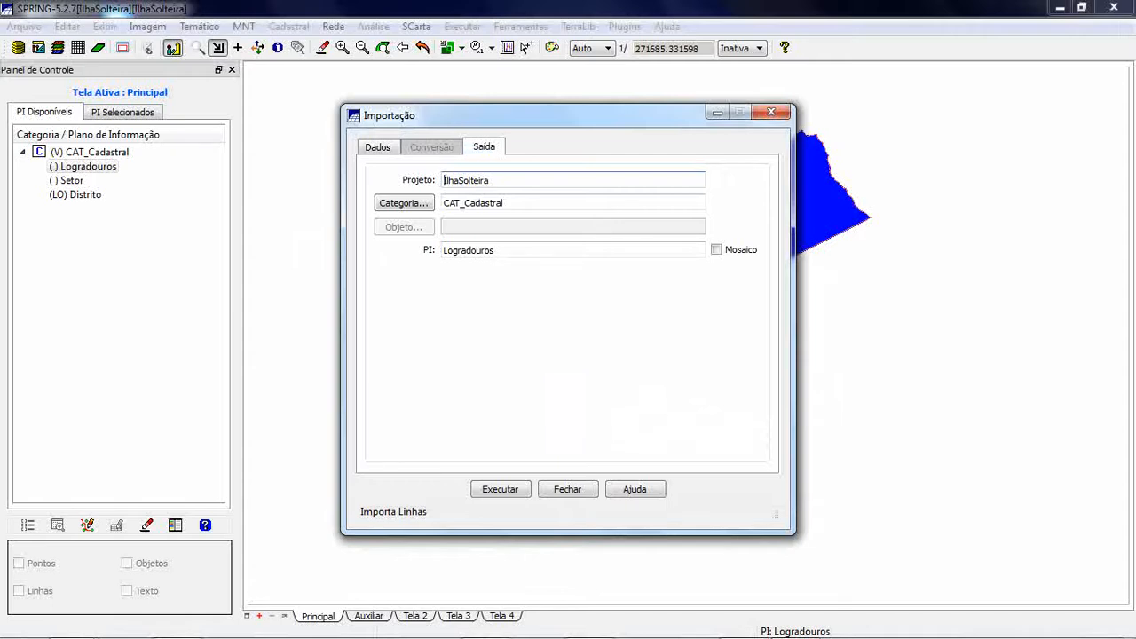
{"action": "left_click", "coordinate": [501, 489]}
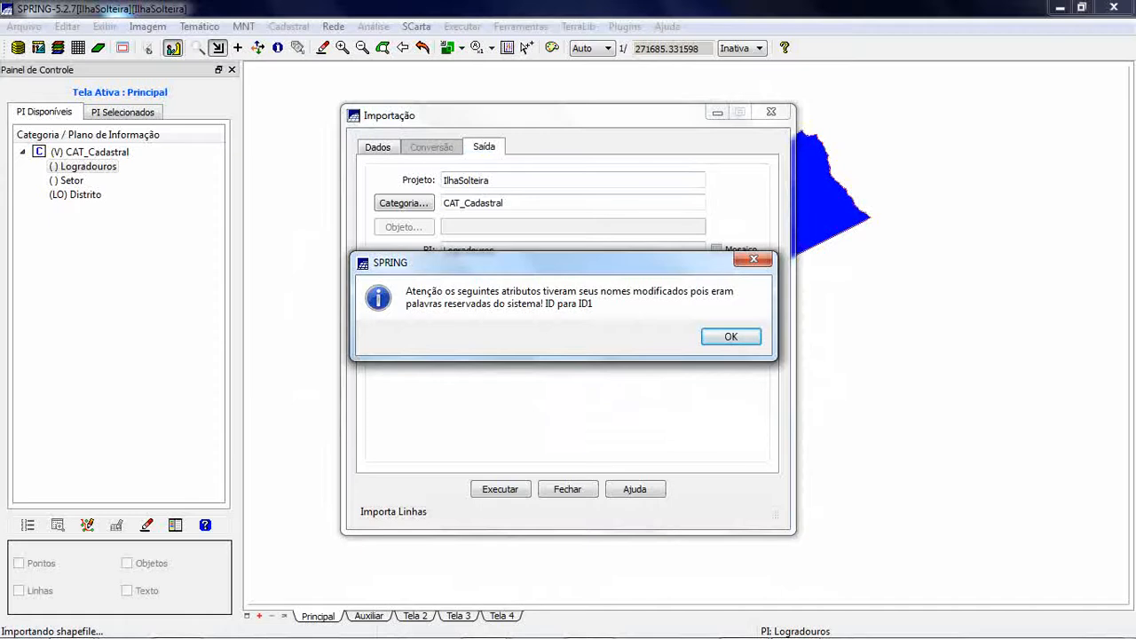
{"action": "key", "text": "Return"}
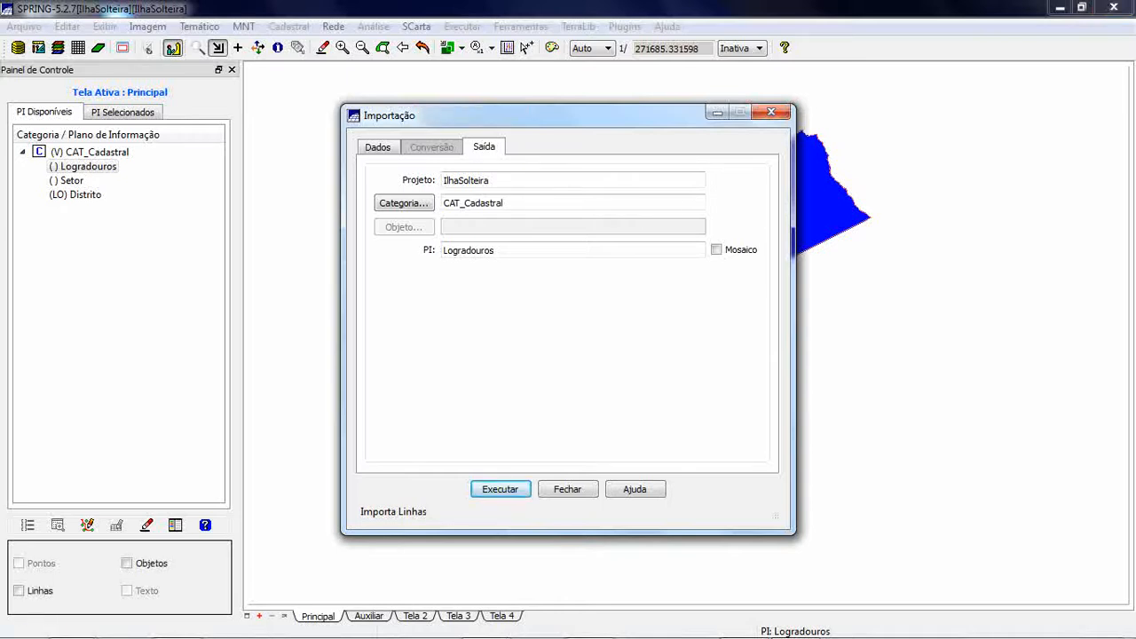
{"action": "left_click", "coordinate": [568, 489]}
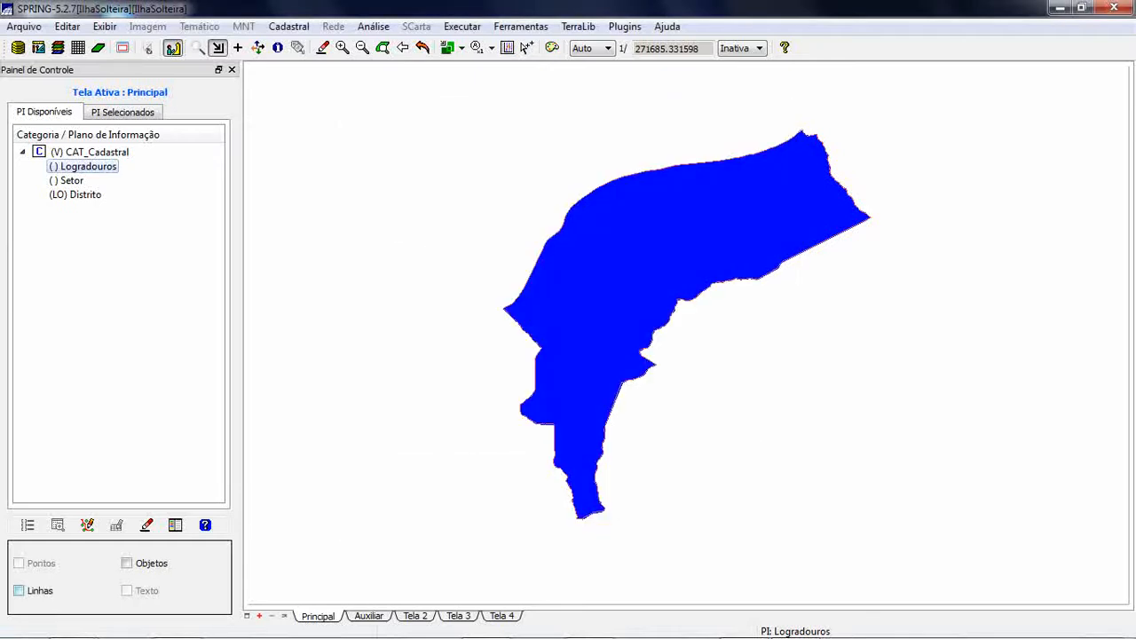
- Display the Logradouros layer's lines and objects over the district polygon and inspect the street network up close
{"action": "left_click", "coordinate": [19, 591]}
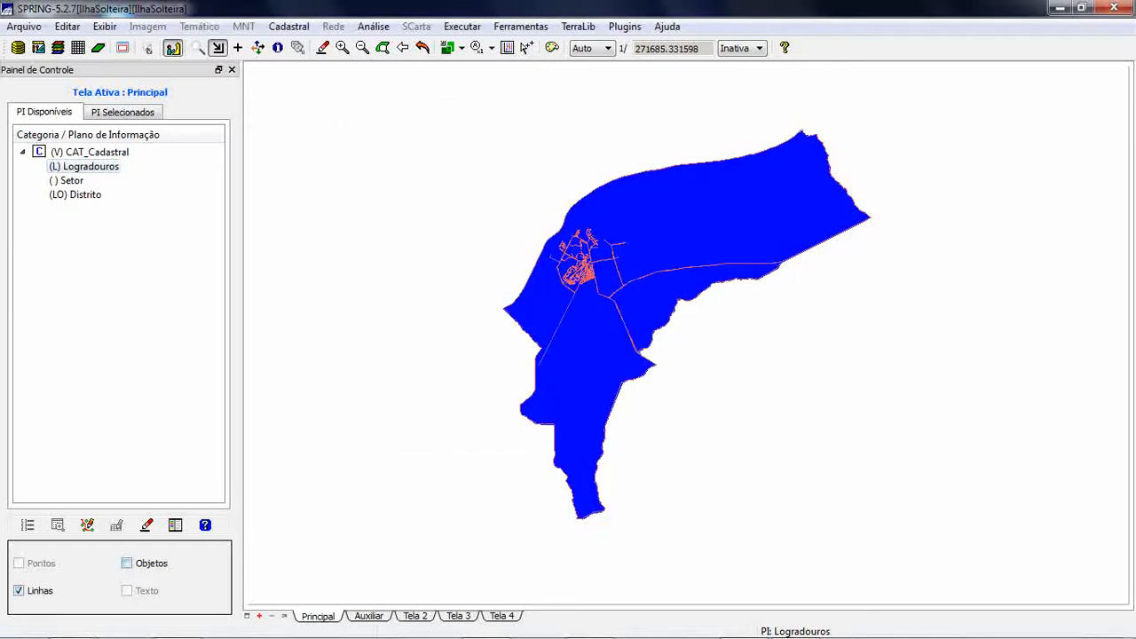
{"action": "left_click", "coordinate": [127, 562]}
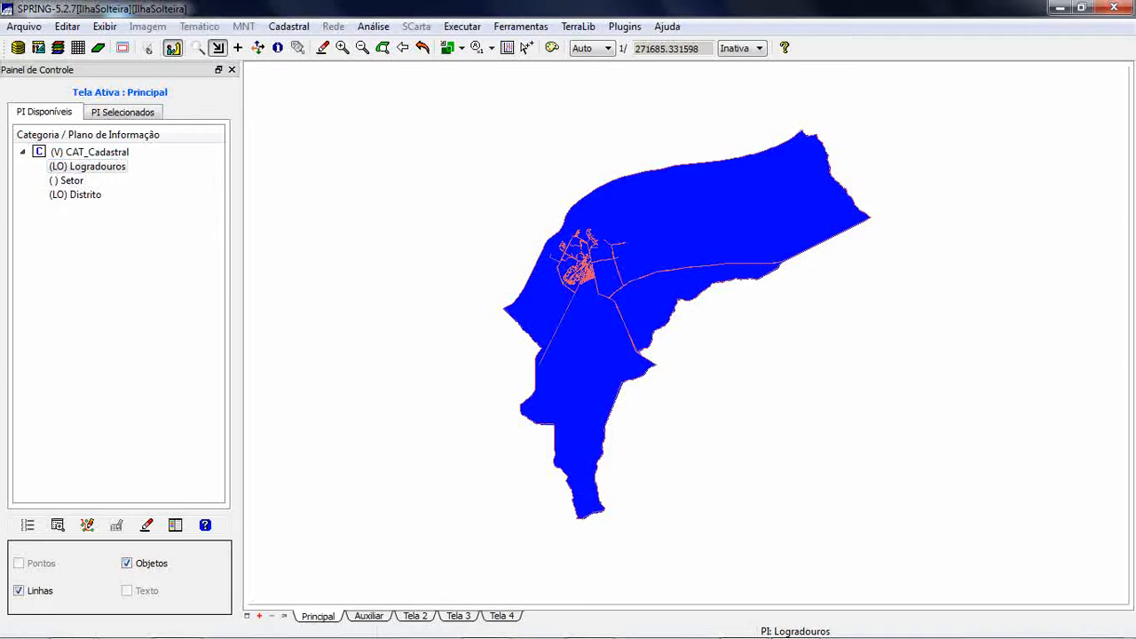
{"action": "left_click_drag", "start_coordinate": [477, 190], "coordinate": [867, 395]}
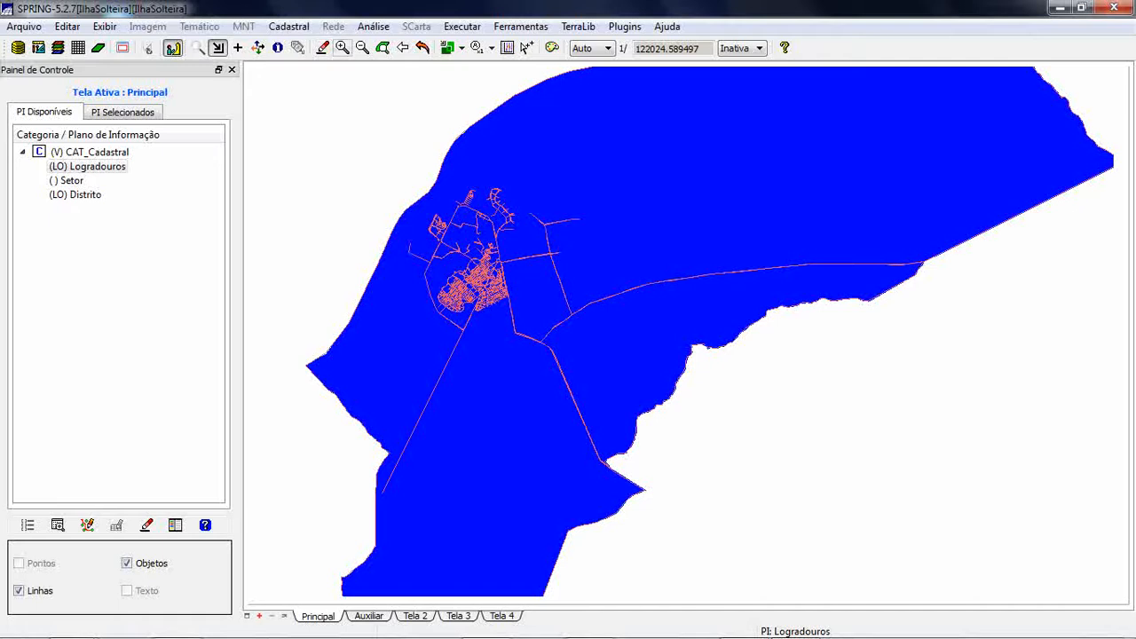
{"action": "left_click", "coordinate": [362, 48]}
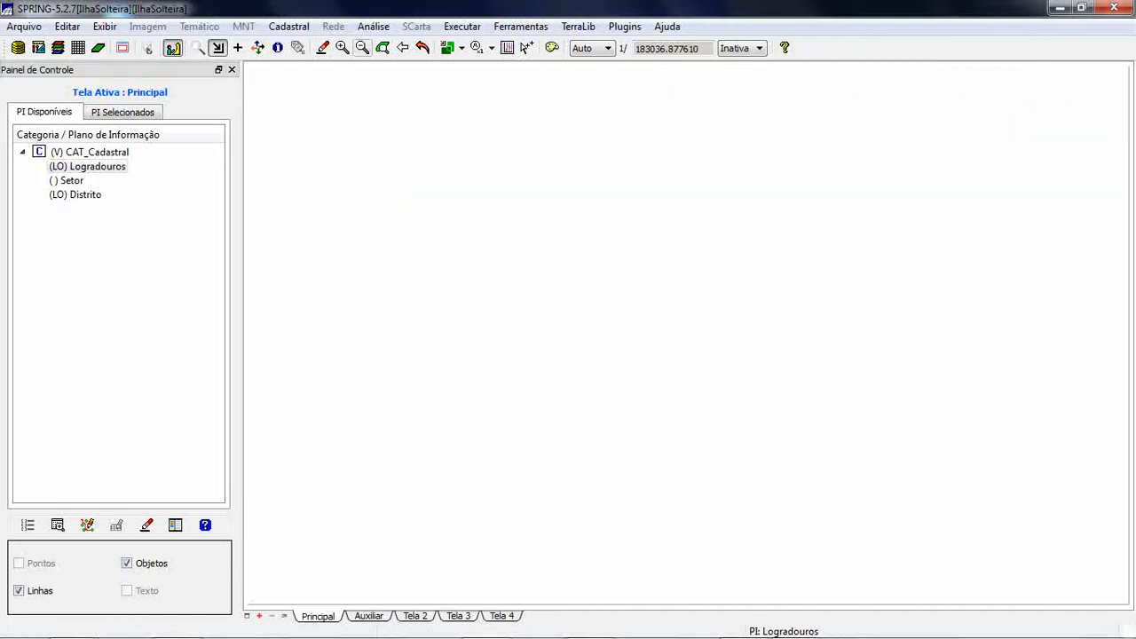
{"action": "left_click", "coordinate": [362, 48]}
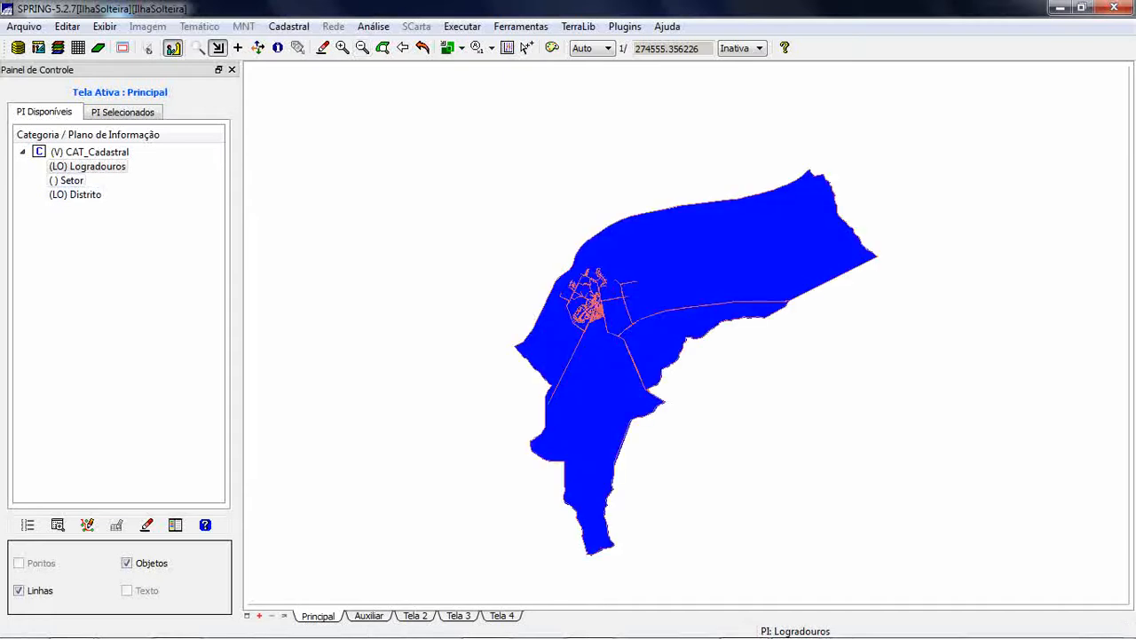
{"action": "left_click", "coordinate": [71, 181]}
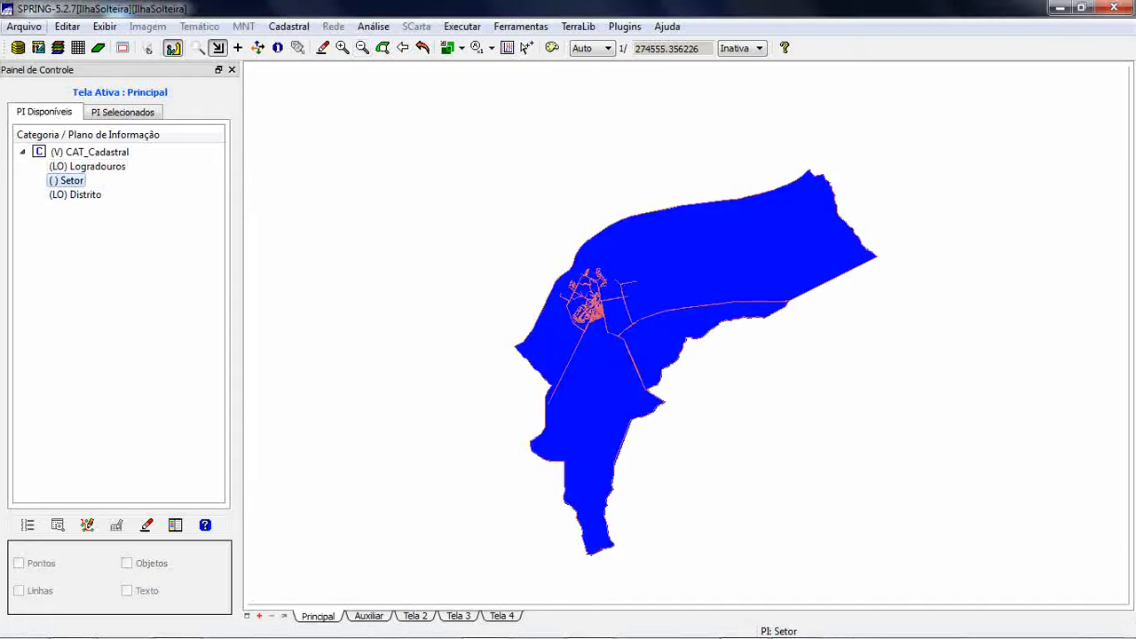
{"action": "left_click", "coordinate": [24, 26]}
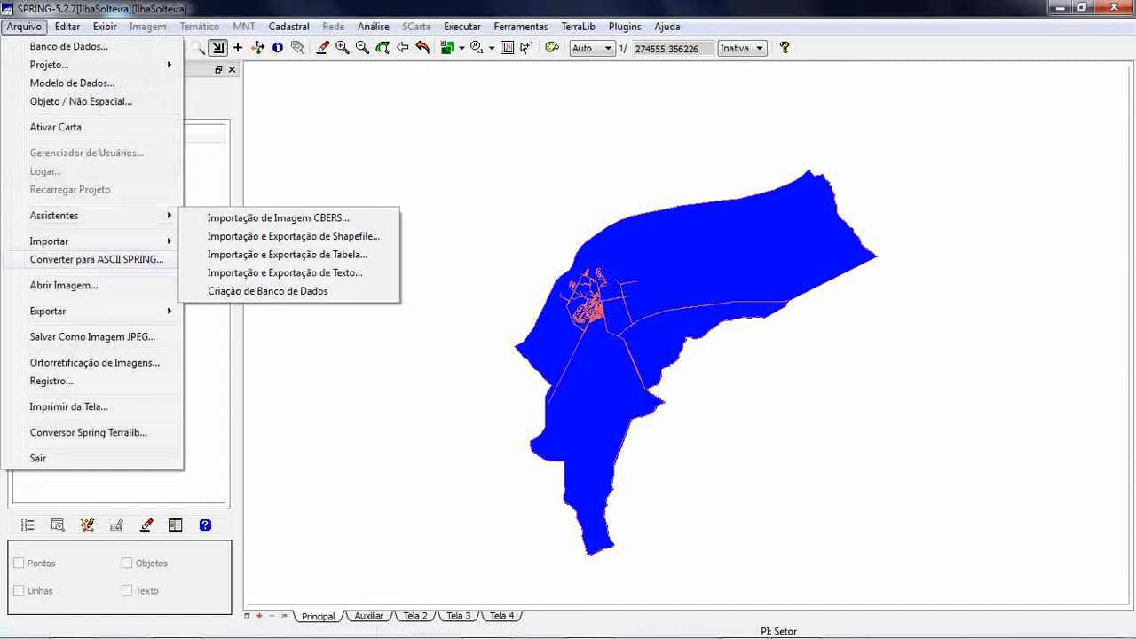
{"action": "mouse_move", "coordinate": [53, 311]}
{"action": "mouse_move", "coordinate": [53, 240]}
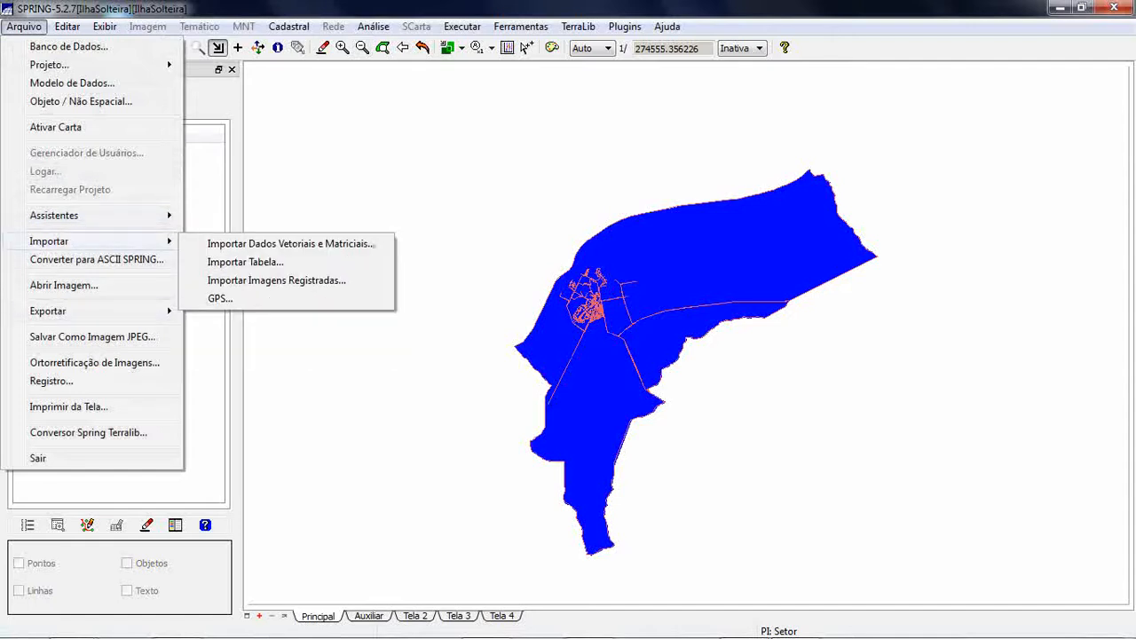
{"action": "left_click", "coordinate": [267, 243]}
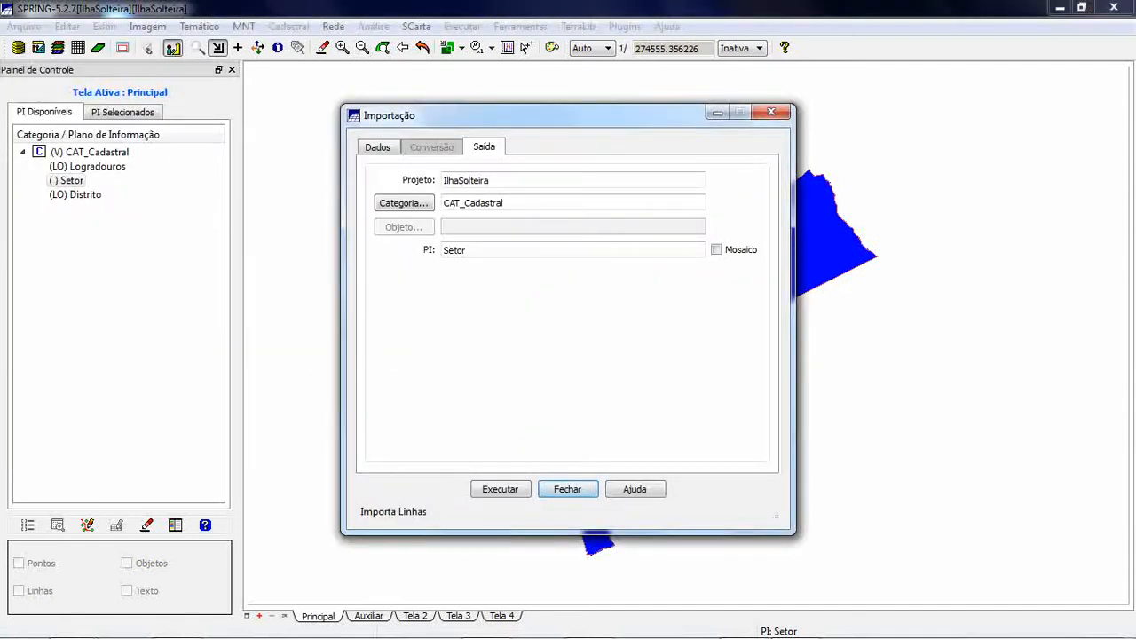
{"action": "left_click", "coordinate": [379, 147]}
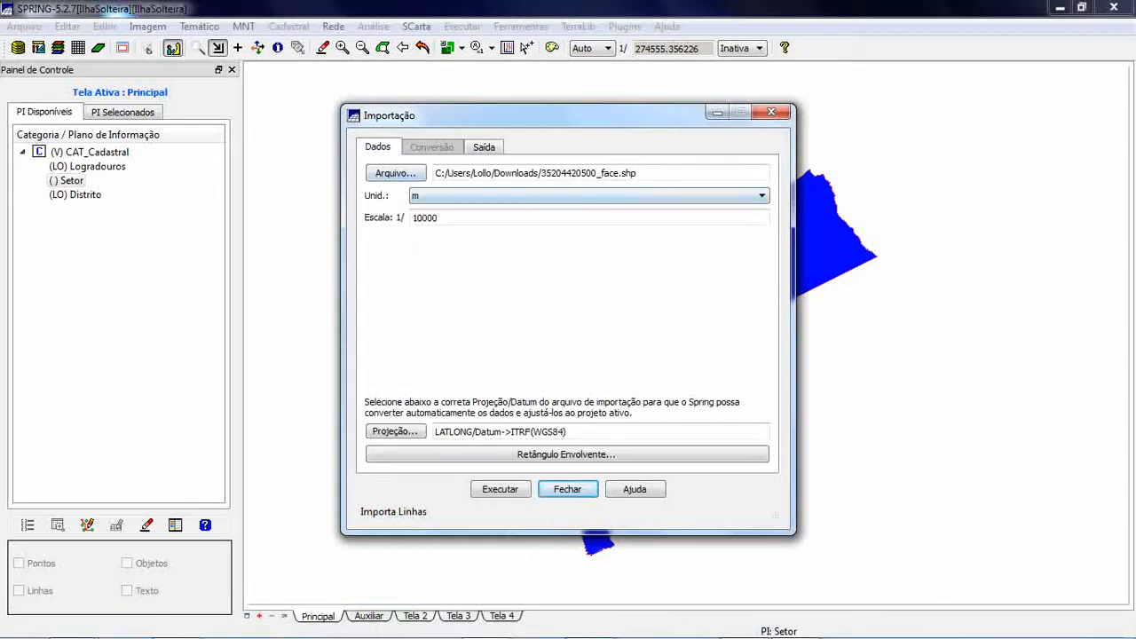
{"action": "left_click", "coordinate": [394, 173]}
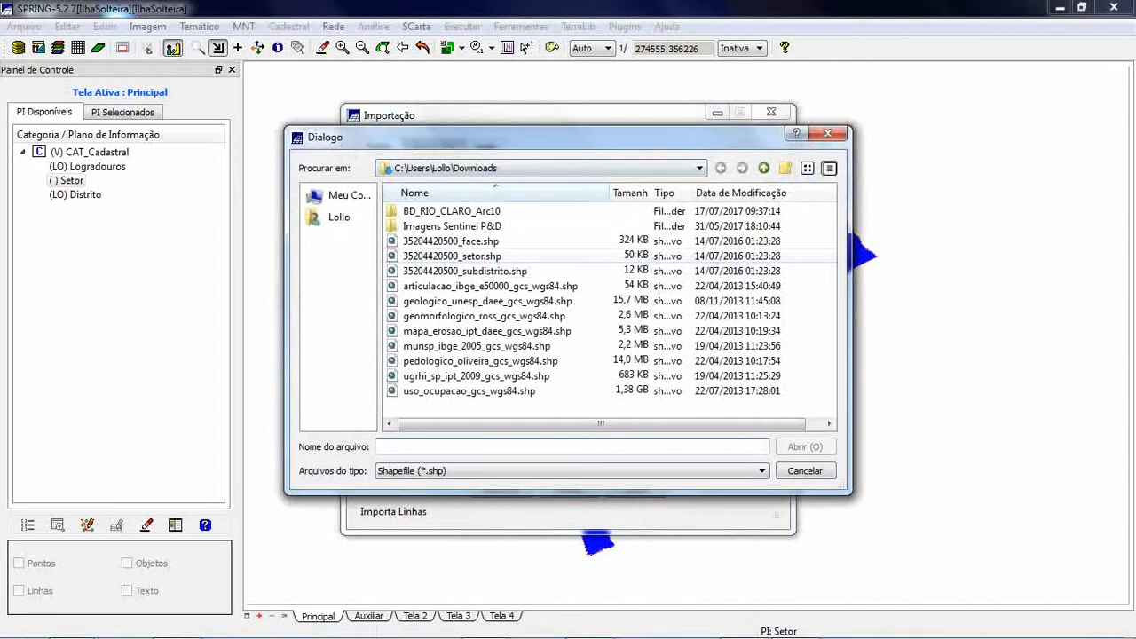
{"action": "left_click", "coordinate": [451, 255]}
{"action": "left_click", "coordinate": [805, 447]}
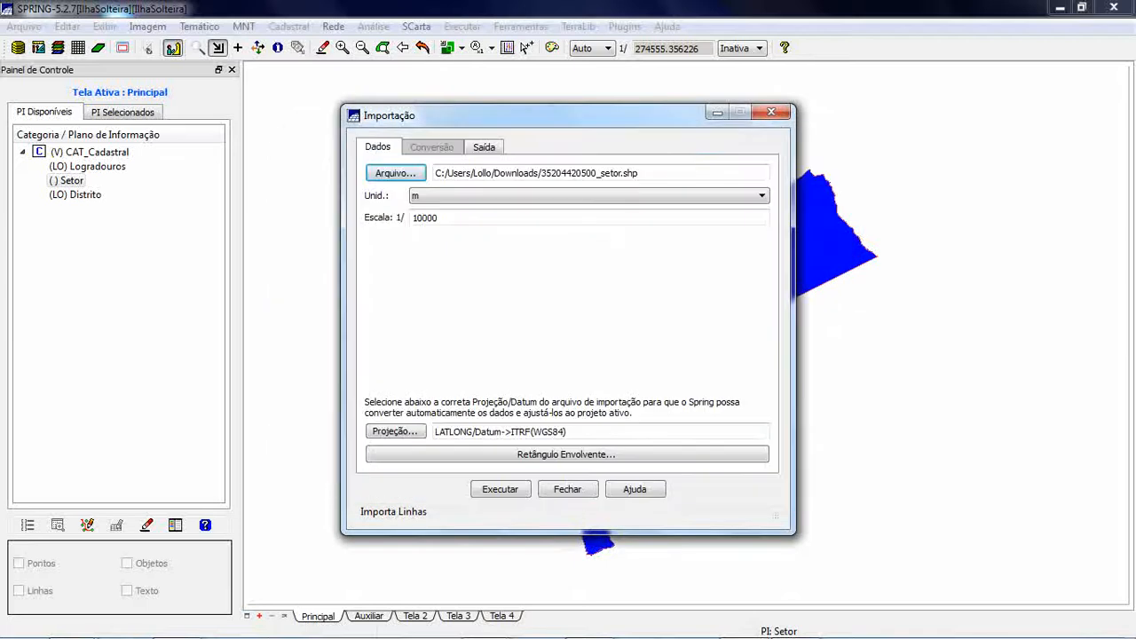
- Run the import into the Setor layer of CAT_Cadastral, accept cleaning duplicated internal polygons, and close the import dialog
{"action": "left_click", "coordinate": [483, 147]}
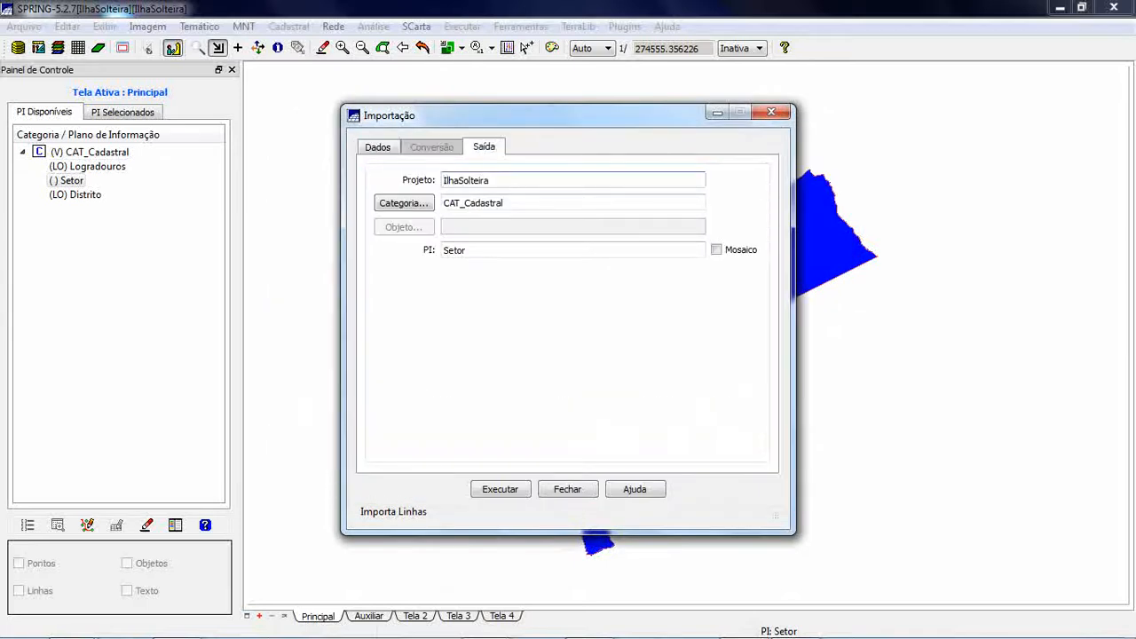
{"action": "left_click", "coordinate": [499, 489]}
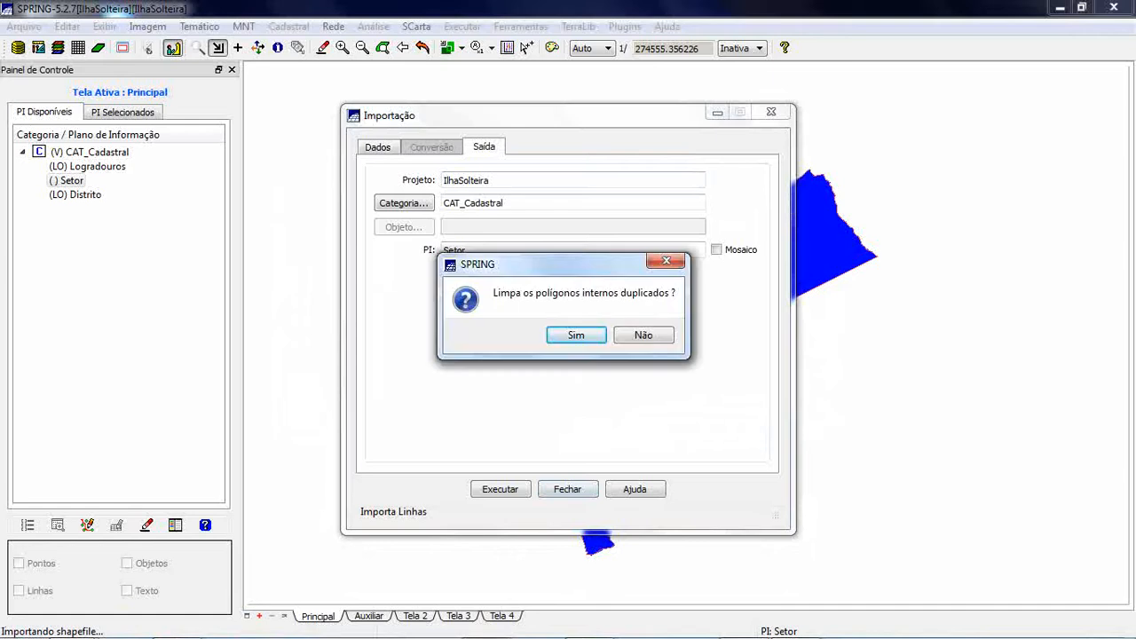
{"action": "key", "text": "Return"}
{"action": "key", "text": "Return"}
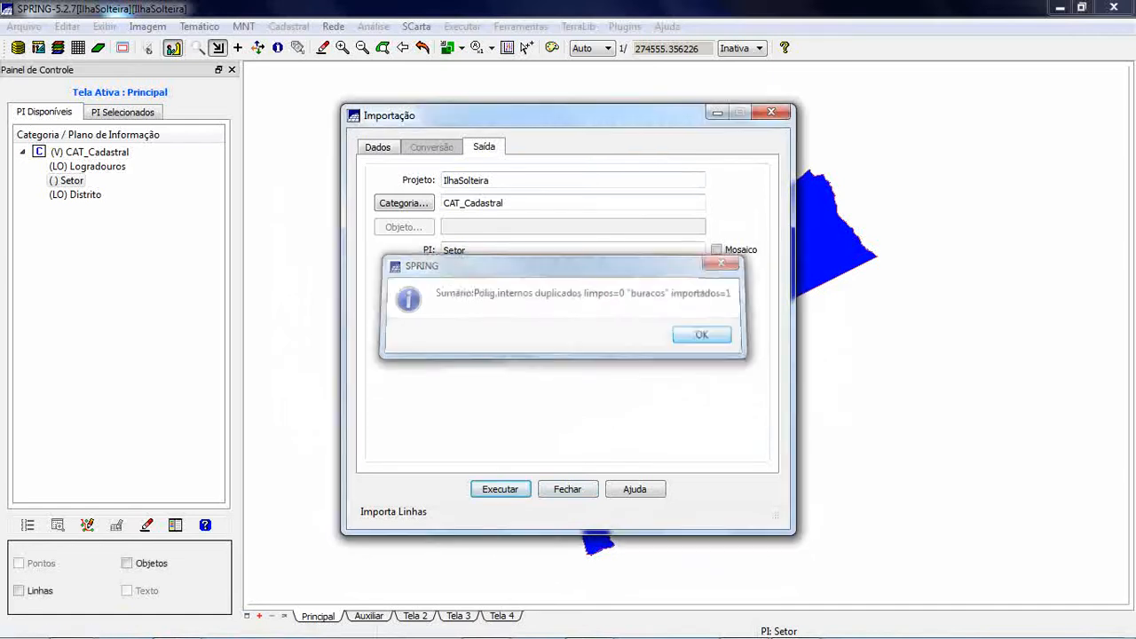
{"action": "key", "text": "Return"}
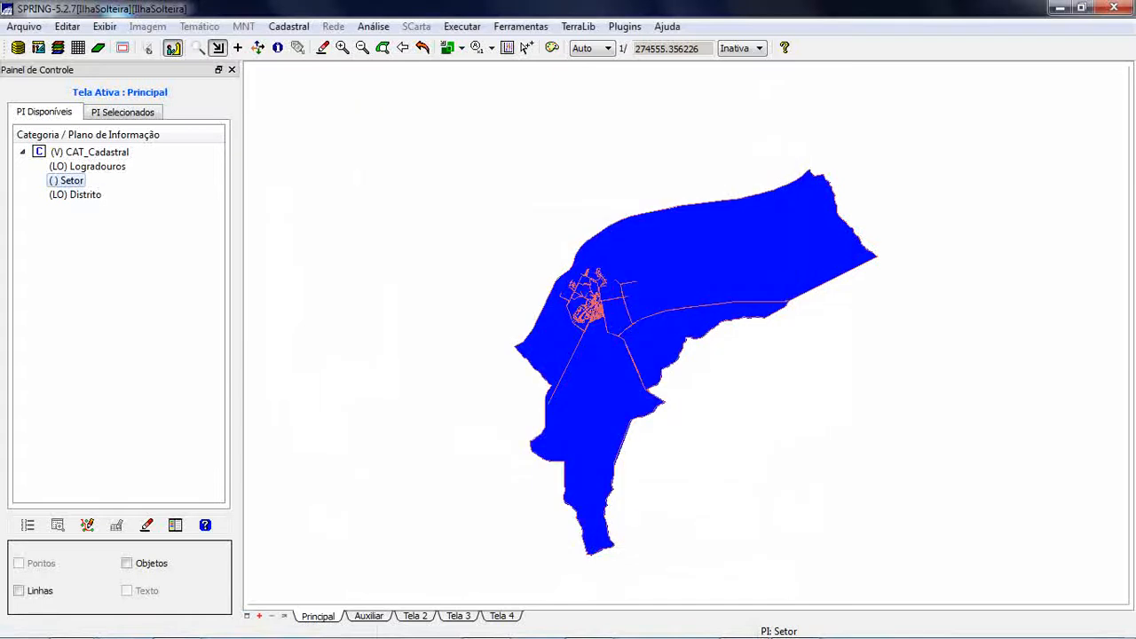
- Display the Setor layer's lines and objects together with the Logradouros and Distrito layers
{"action": "left_click", "coordinate": [19, 590]}
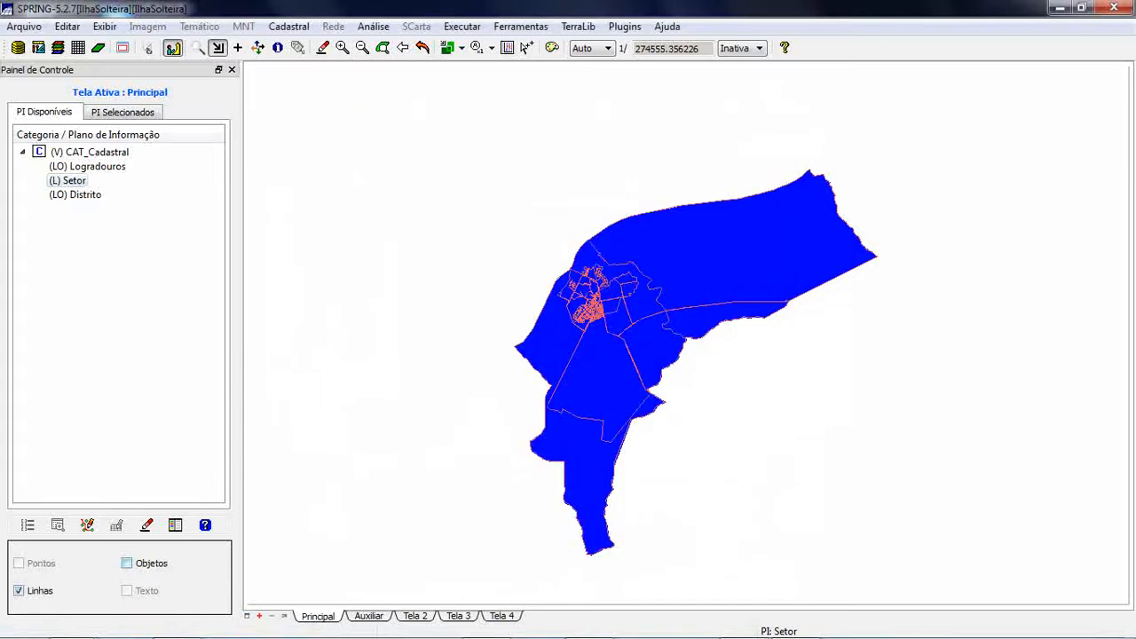
{"action": "left_click", "coordinate": [127, 564]}
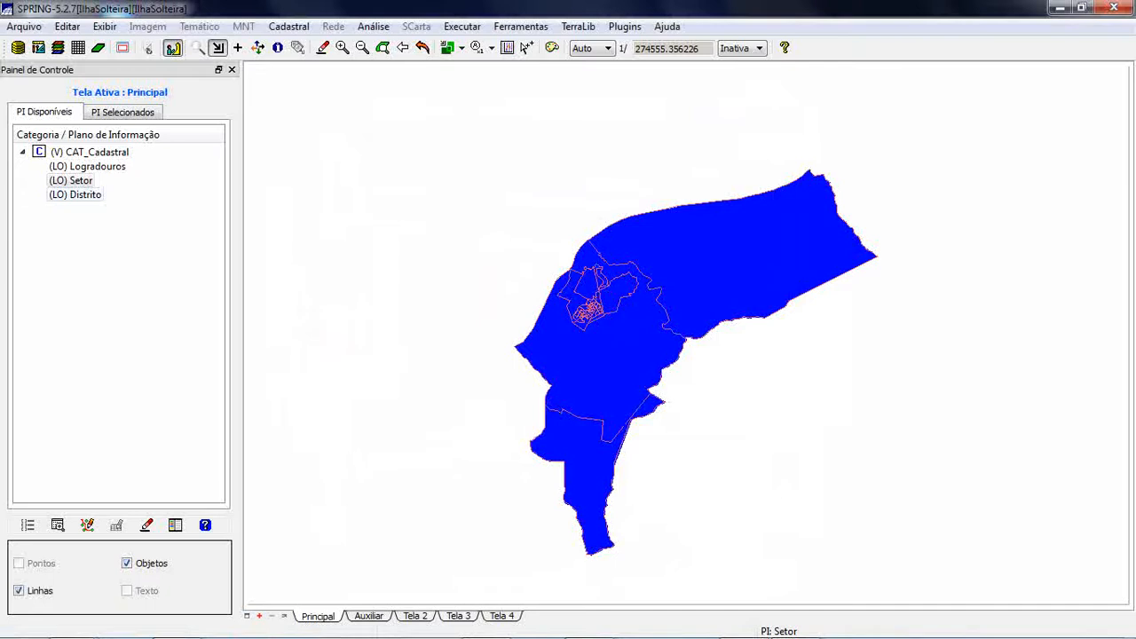
- Hide the Distrito, Setor and Logradouros layers, and display only the lines of the Setor layer
{"action": "double_click", "coordinate": [75, 195]}
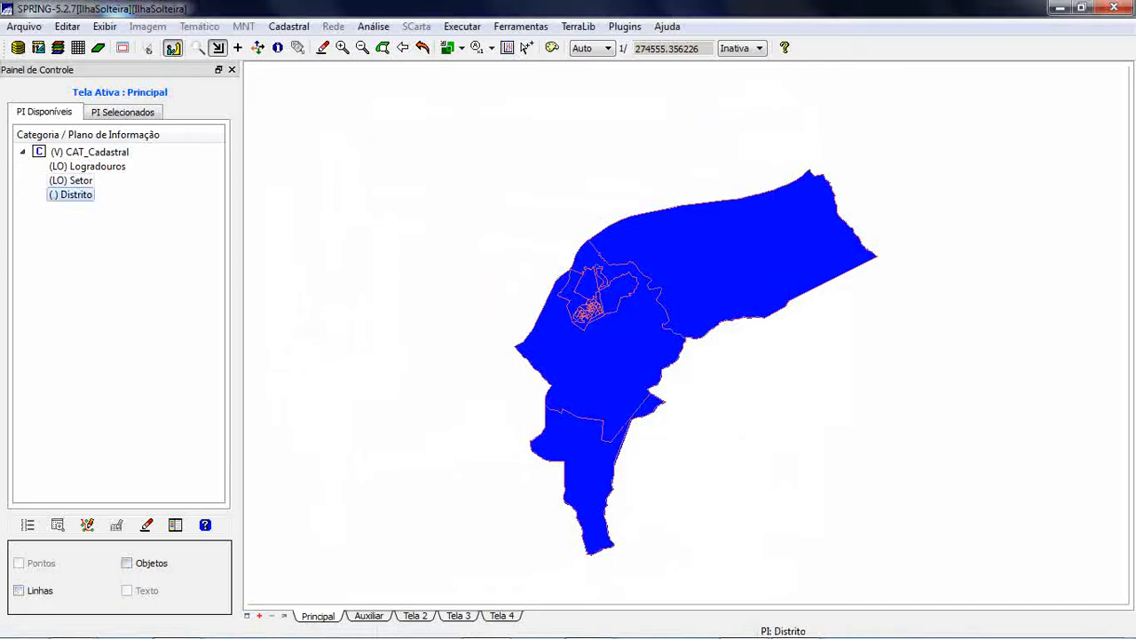
{"action": "double_click", "coordinate": [72, 180]}
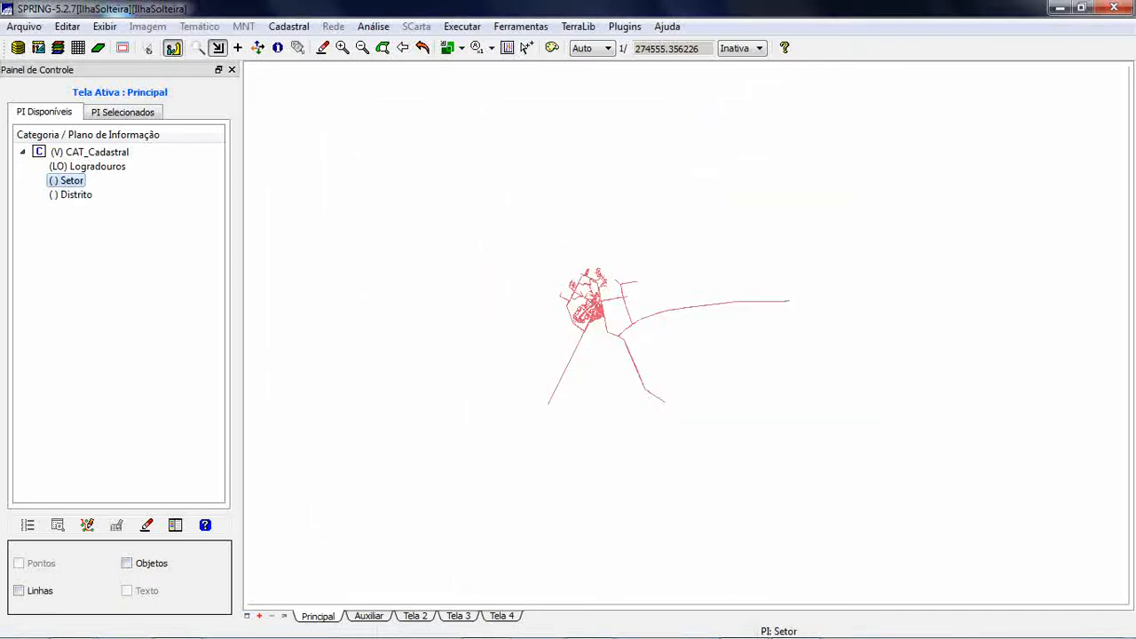
{"action": "left_click", "coordinate": [80, 166]}
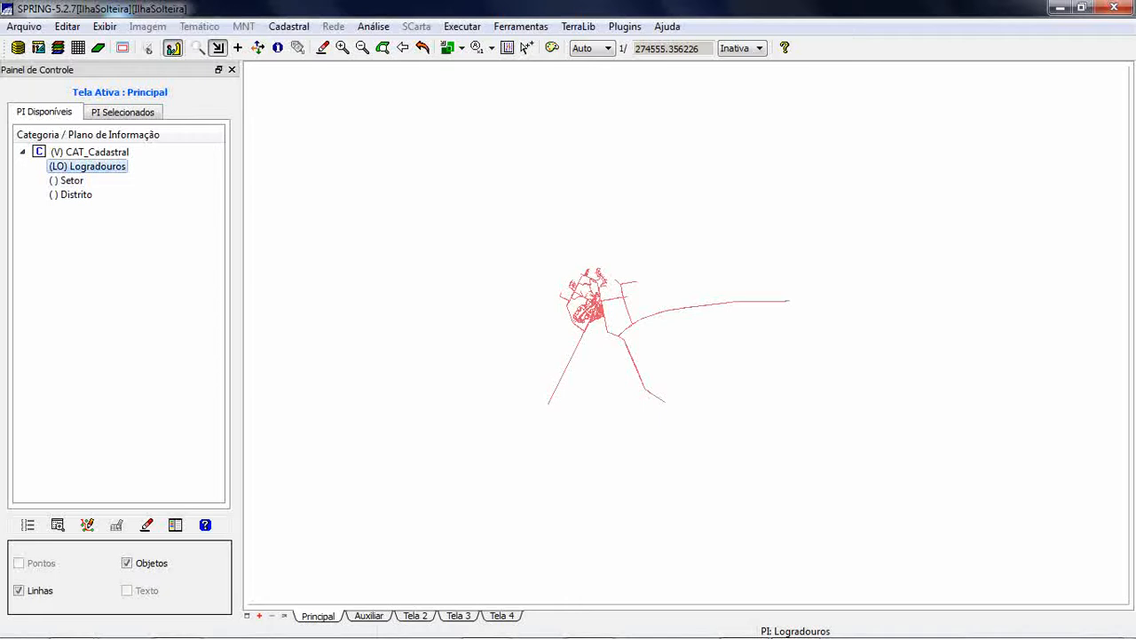
{"action": "double_click", "coordinate": [80, 166]}
{"action": "left_click", "coordinate": [72, 180]}
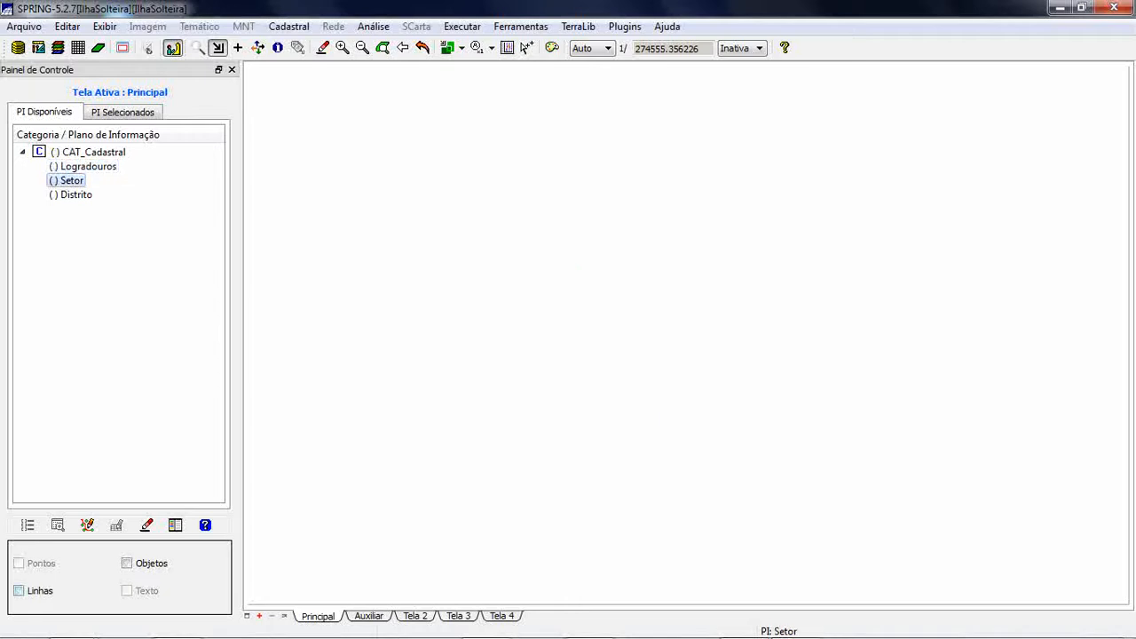
{"action": "left_click", "coordinate": [18, 591]}
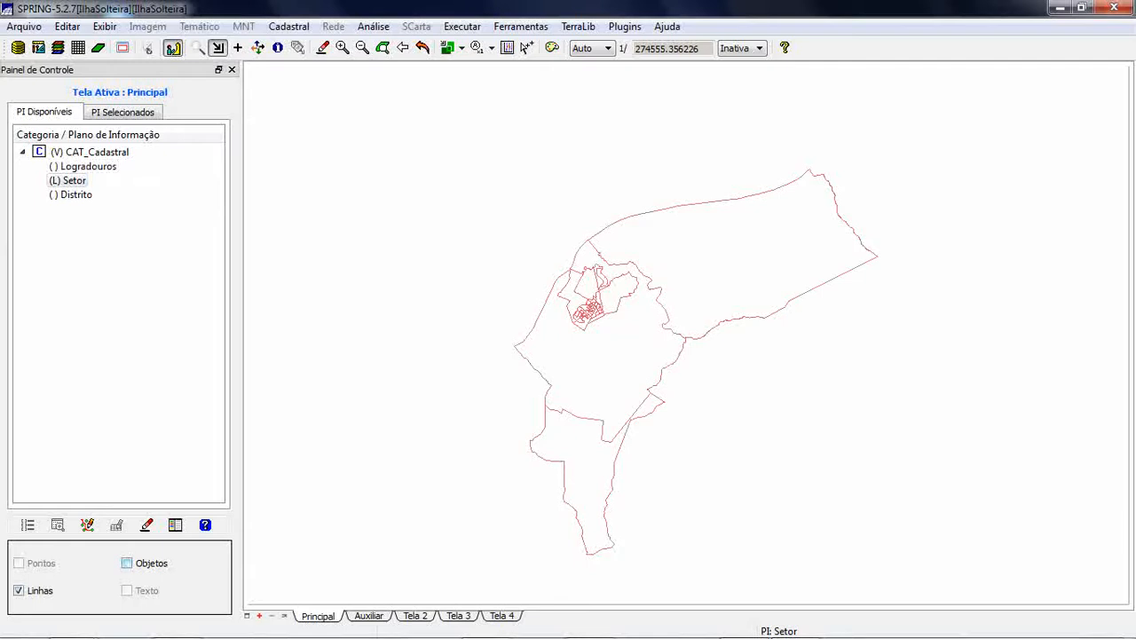
{"action": "left_click", "coordinate": [127, 563]}
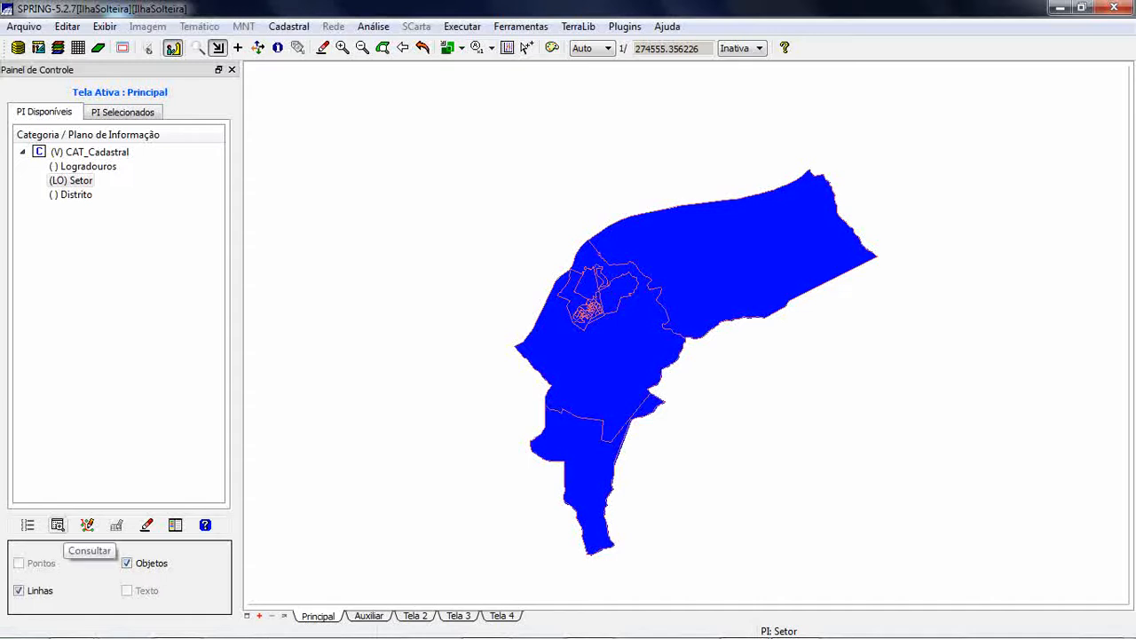
{"action": "left_click", "coordinate": [58, 524]}
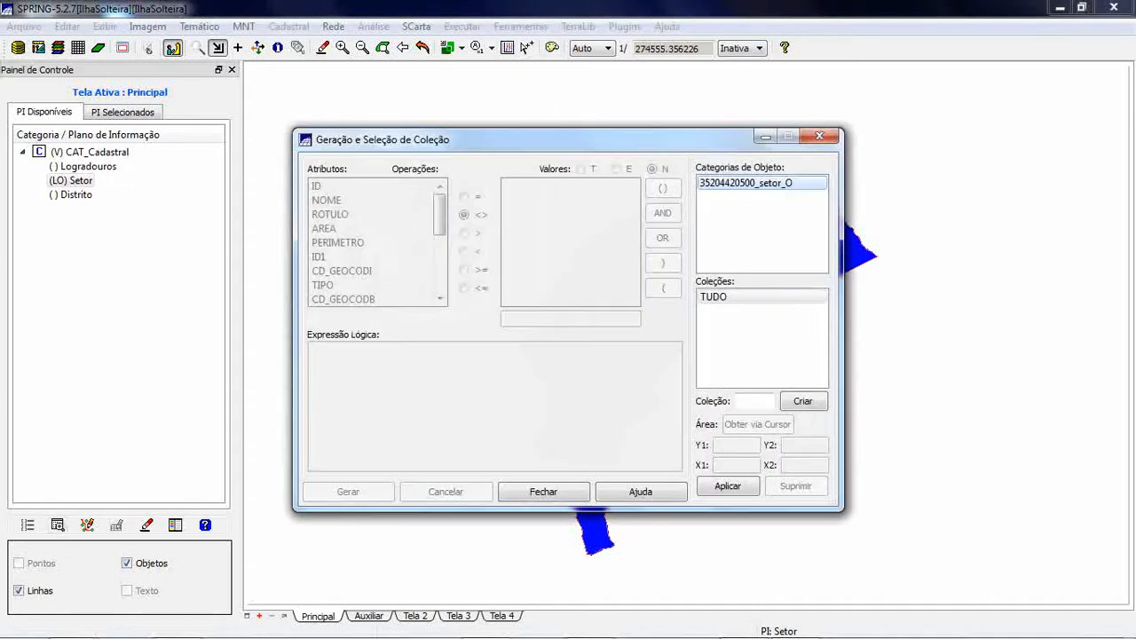
{"action": "left_click", "coordinate": [729, 297]}
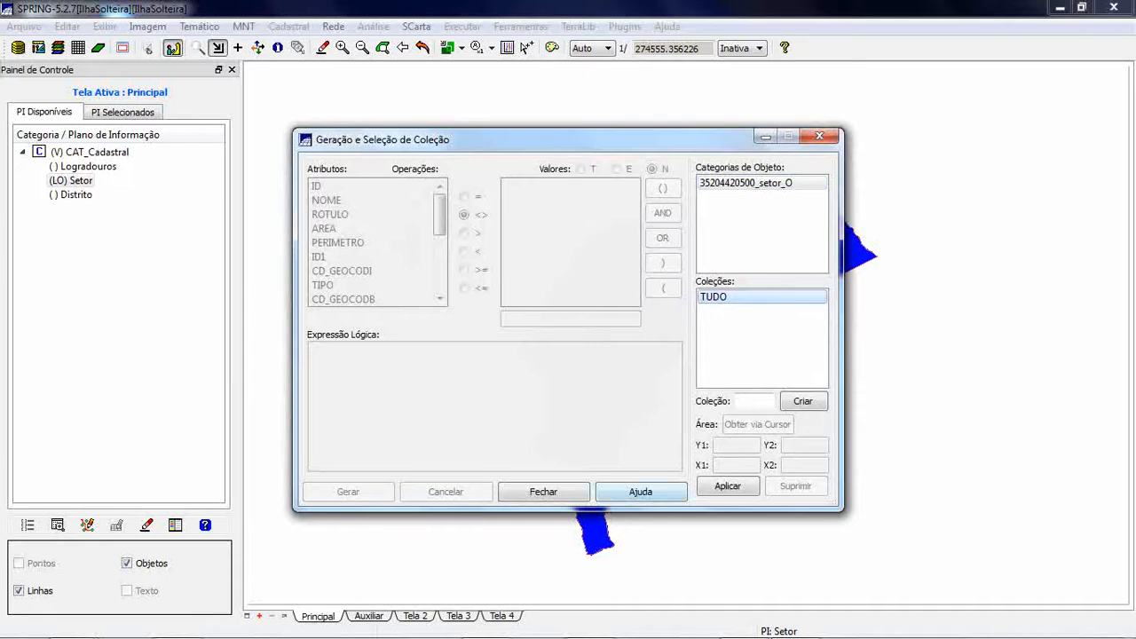
{"action": "left_click_drag", "start_coordinate": [568, 139], "coordinate": [621, 123]}
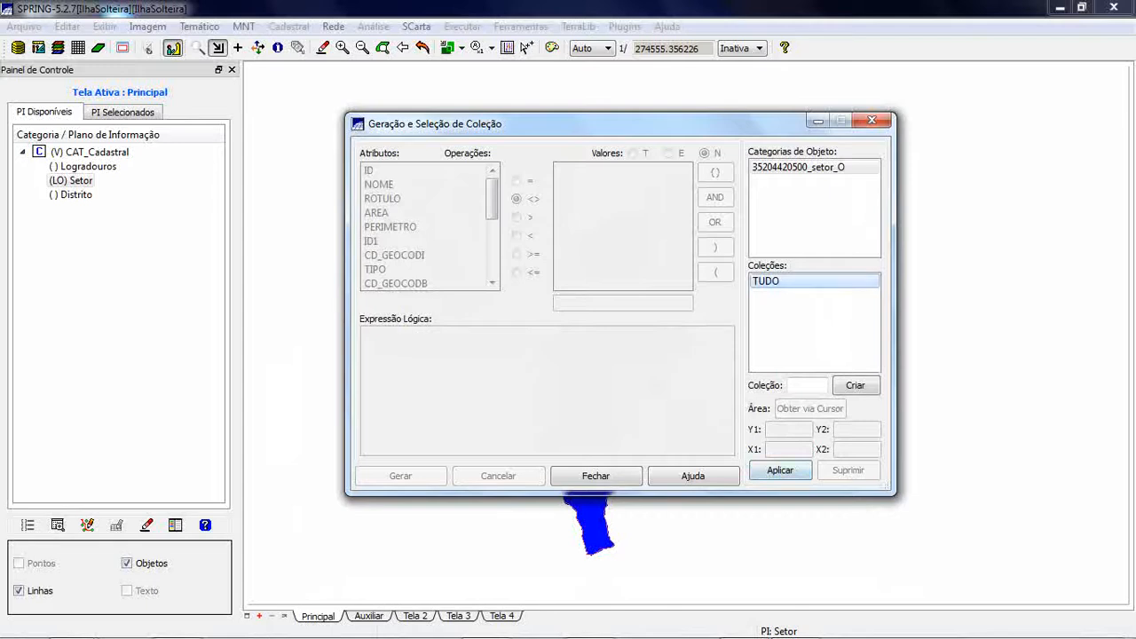
{"action": "left_click", "coordinate": [780, 470]}
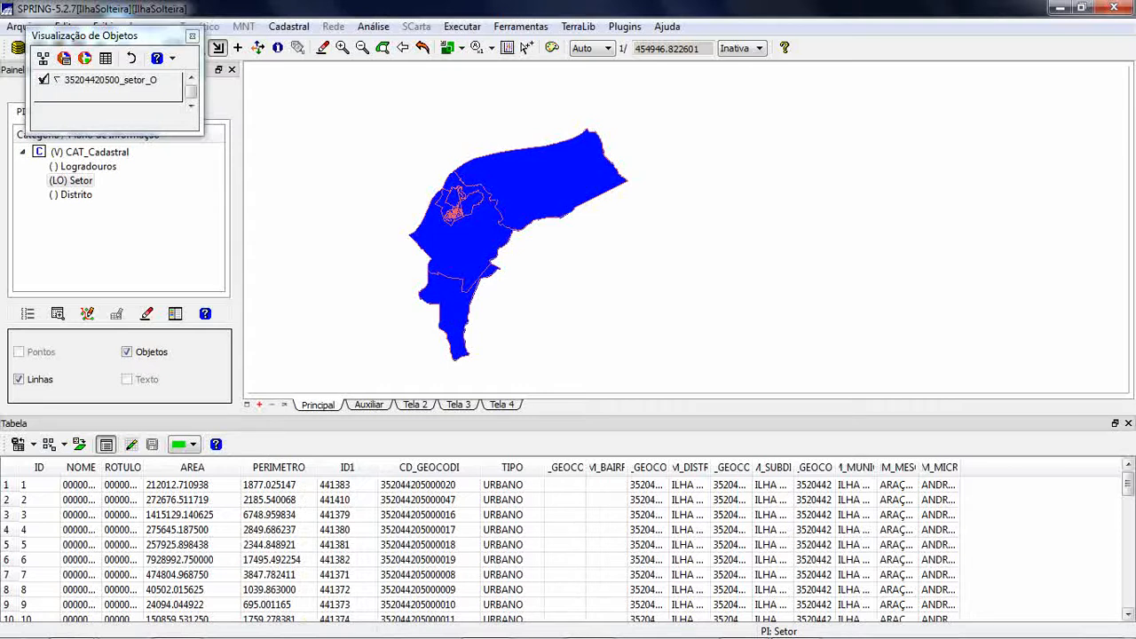
- Examine the urban and rural sector records throughout the attribute table
{"action": "scroll", "coordinate": [568, 550], "scroll_direction": "down", "scroll_amount": 3}
{"action": "scroll", "coordinate": [568, 551], "scroll_direction": "down", "scroll_amount": 7}
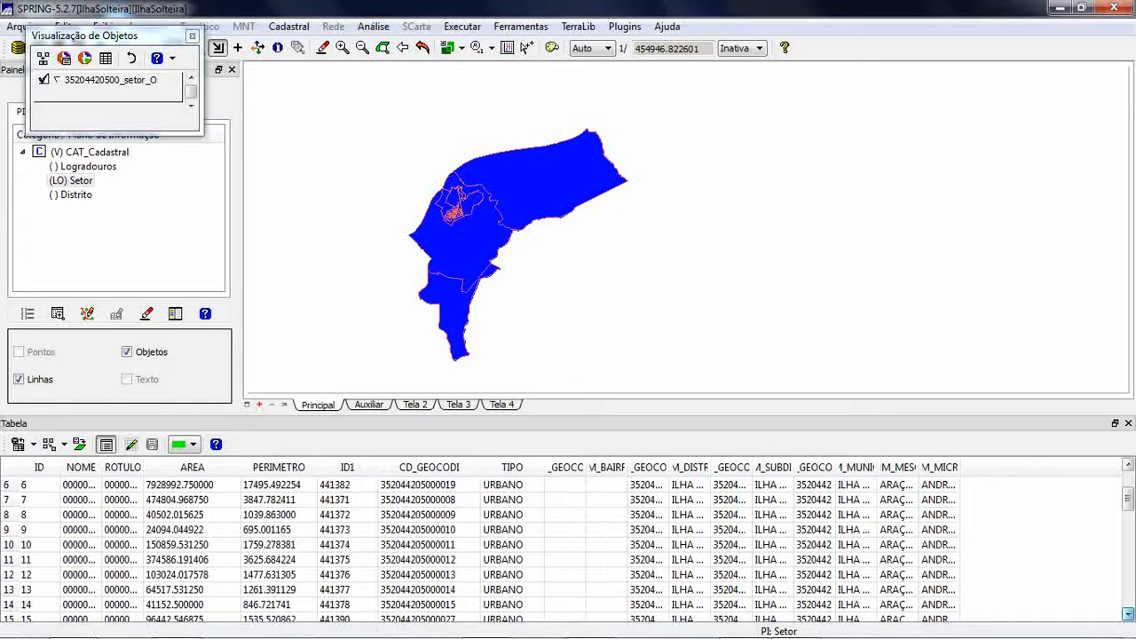
{"action": "scroll", "coordinate": [568, 550], "scroll_direction": "down", "scroll_amount": 7}
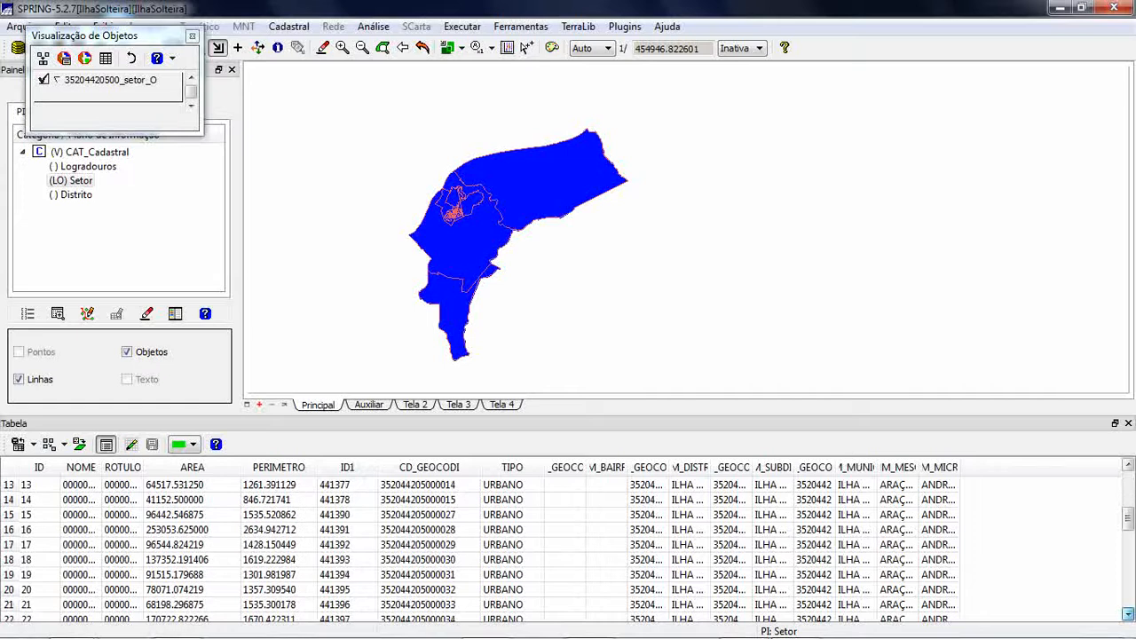
{"action": "scroll", "coordinate": [568, 550], "scroll_direction": "down", "scroll_amount": 7}
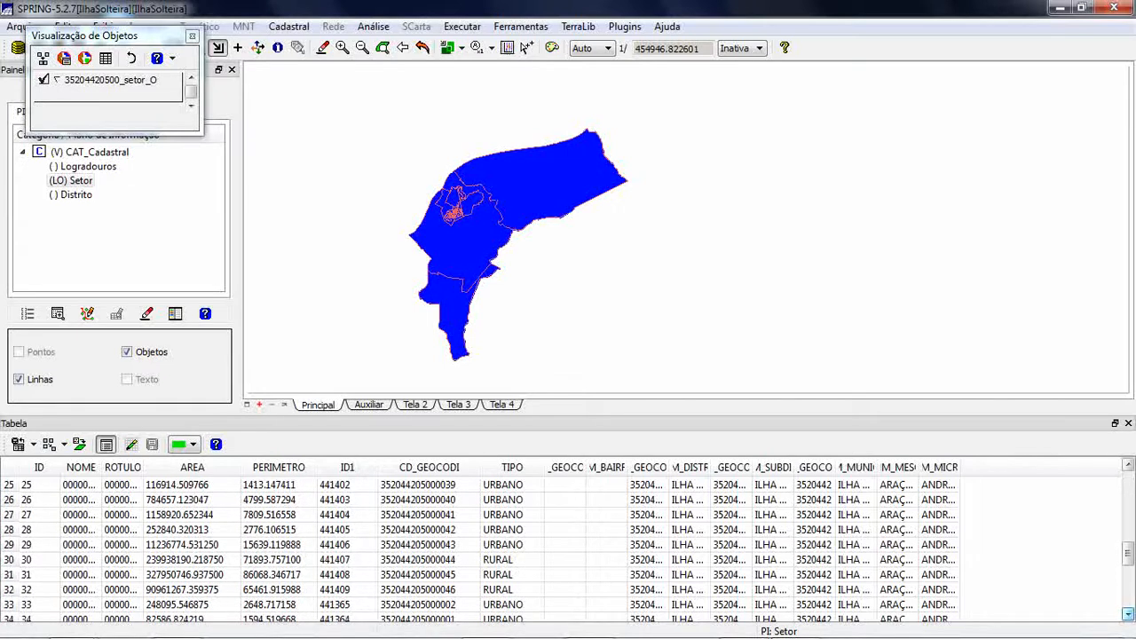
{"action": "scroll", "coordinate": [568, 550], "scroll_direction": "down", "scroll_amount": 1}
{"action": "scroll", "coordinate": [568, 551], "scroll_direction": "down", "scroll_amount": 5}
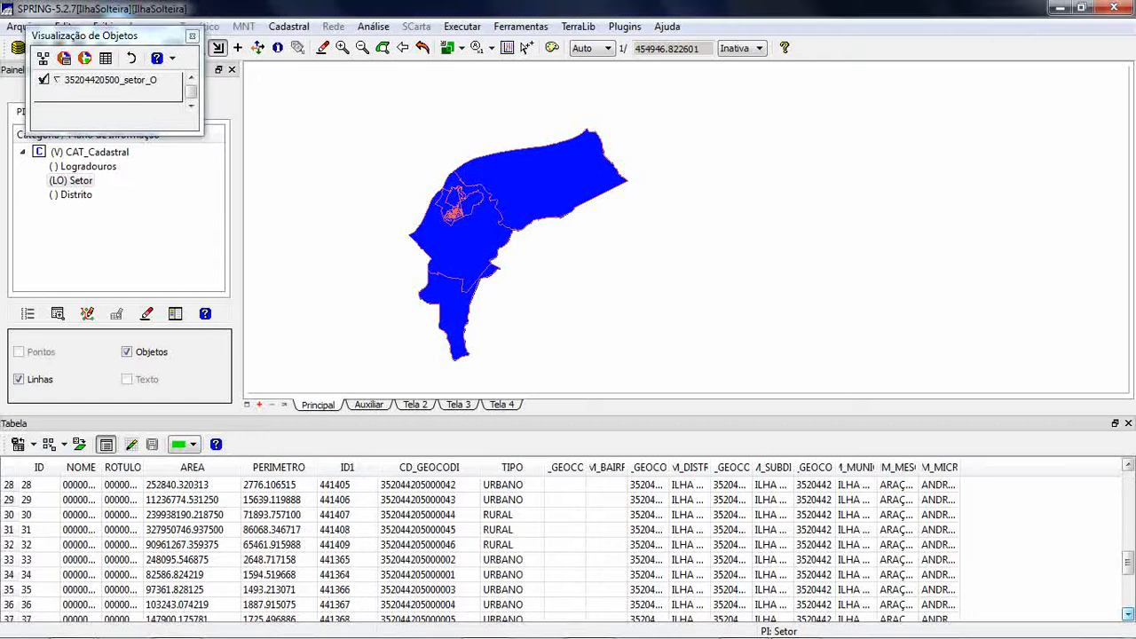
{"action": "scroll", "coordinate": [568, 550], "scroll_direction": "down", "scroll_amount": 1}
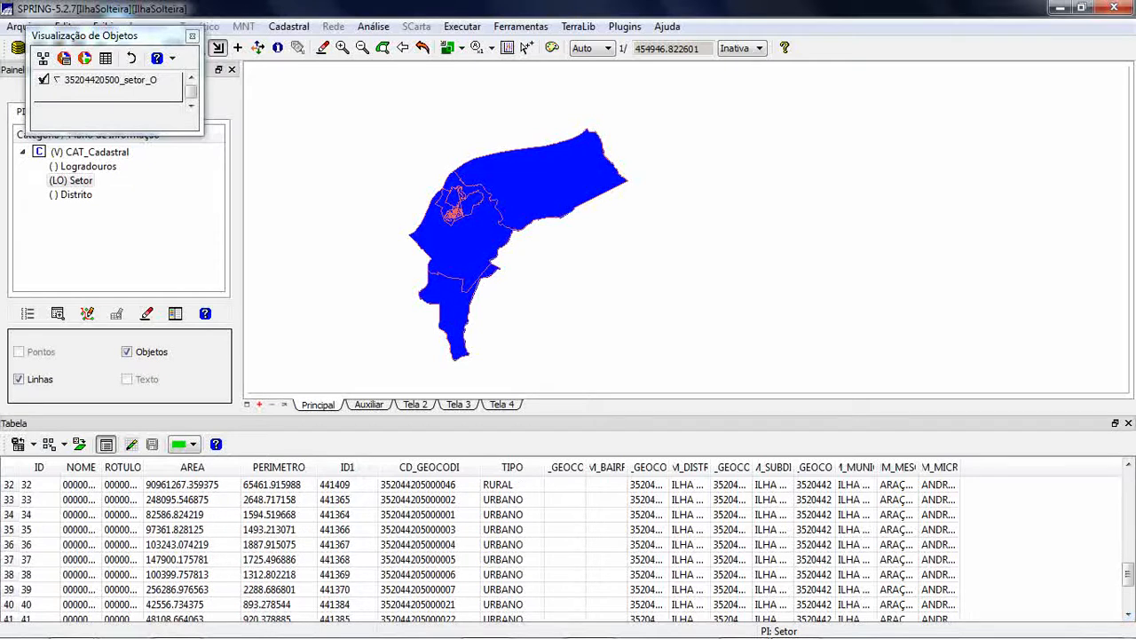
- Widen the district, subdistrict, municipality and mesoregion code and name columns so their values can be read in full
{"action": "left_click_drag", "start_coordinate": [669, 467], "coordinate": [1072, 468]}
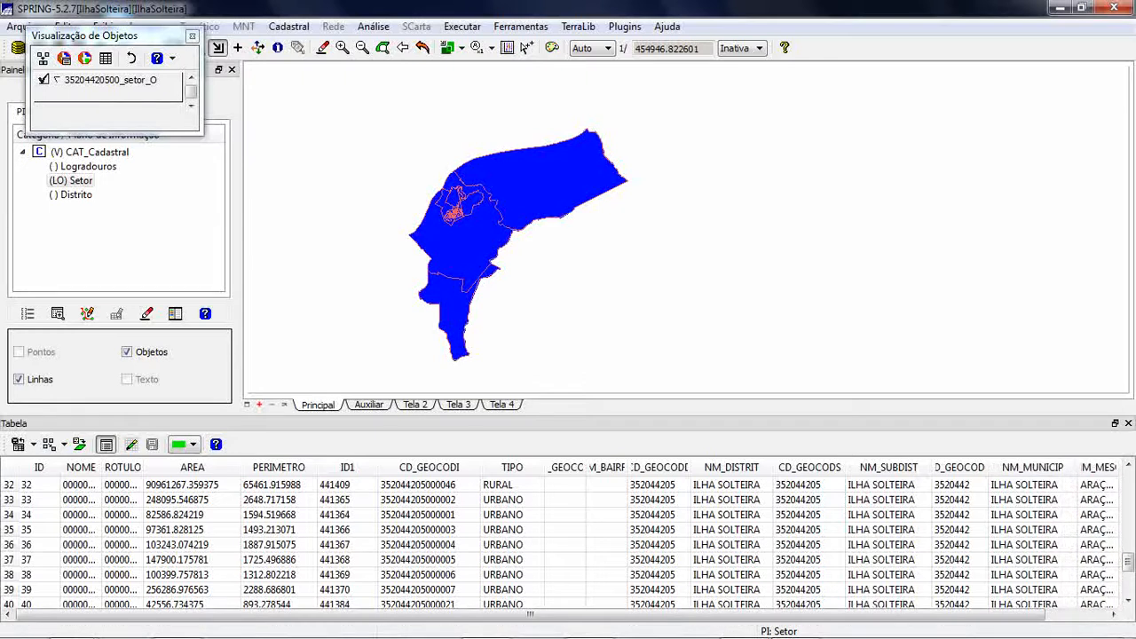
{"action": "left_click_drag", "start_coordinate": [906, 614], "coordinate": [968, 614]}
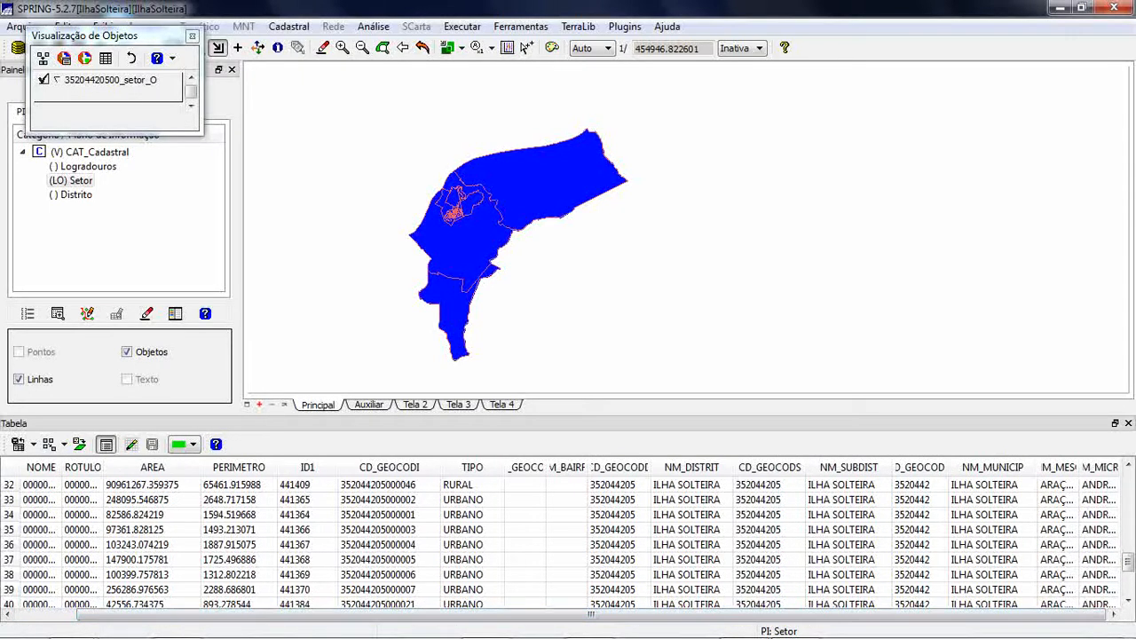
{"action": "left_click_drag", "start_coordinate": [1079, 468], "coordinate": [1100, 467]}
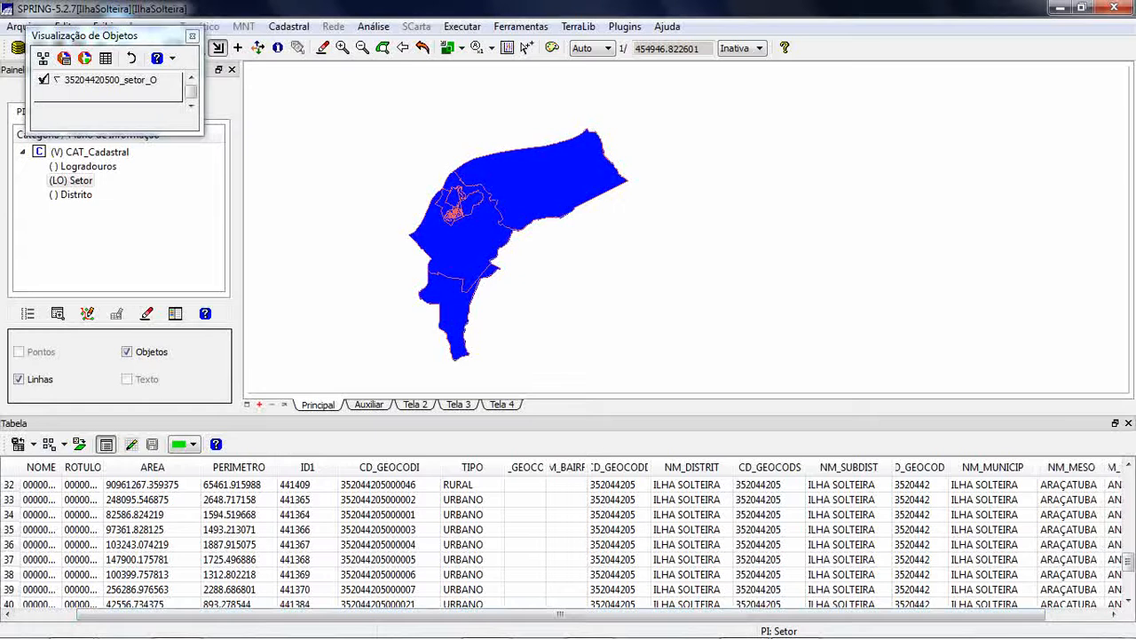
{"action": "left_click_drag", "start_coordinate": [995, 615], "coordinate": [1056, 614]}
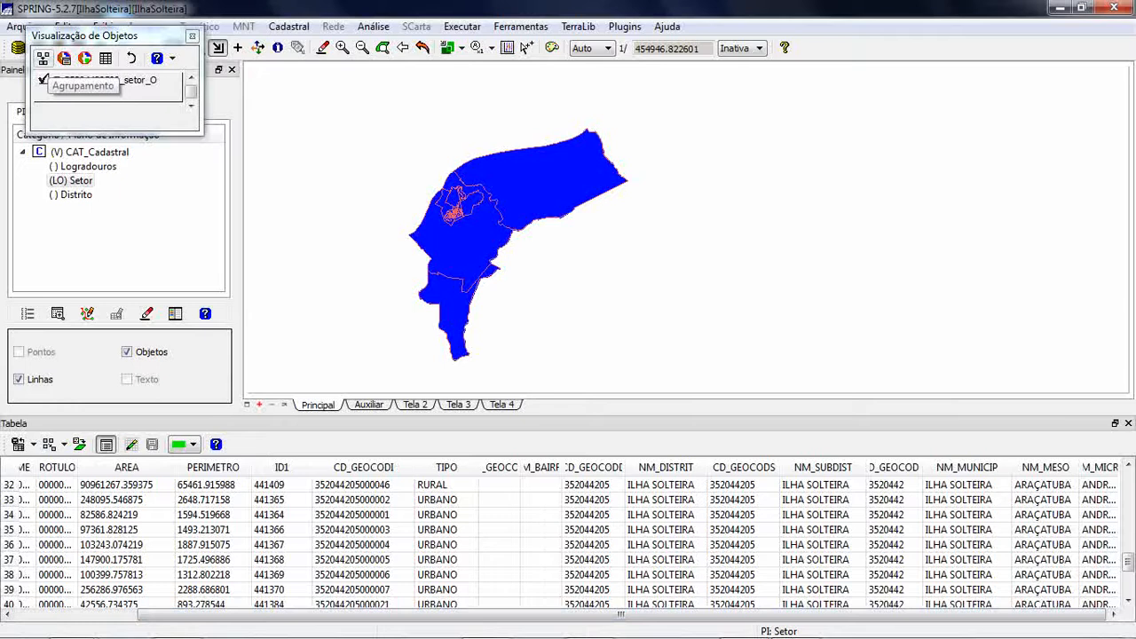
- Query the sector objects by attribute for TIPO = 'URBANO' and view the matching sectors on the map
{"action": "left_click", "coordinate": [64, 58]}
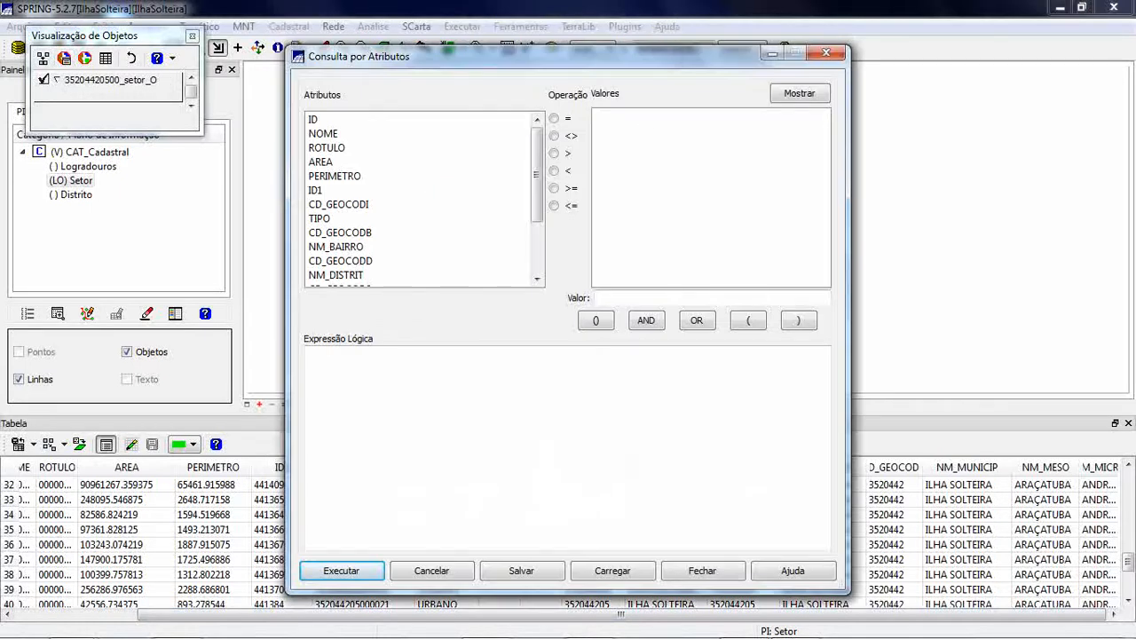
{"action": "mouse_move", "coordinate": [537, 175]}
{"action": "left_mouse_down"}
{"action": "mouse_move", "coordinate": [537, 214]}
{"action": "mouse_move", "coordinate": [537, 172]}
{"action": "left_mouse_up"}
{"action": "scroll", "coordinate": [417, 197], "scroll_direction": "down", "scroll_amount": 2}
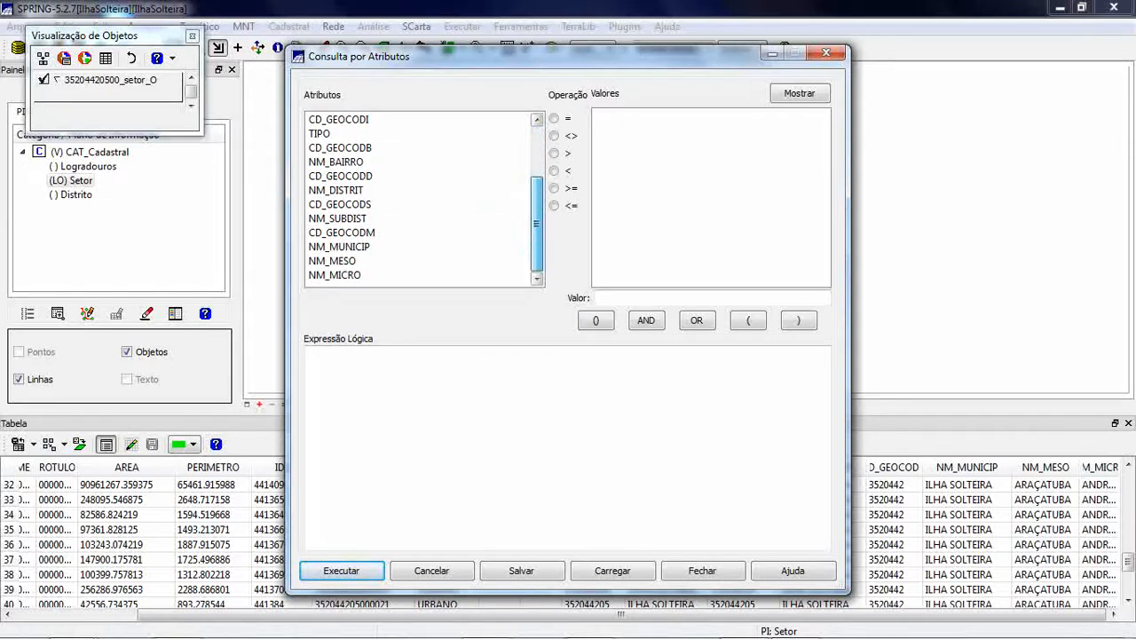
{"action": "scroll", "coordinate": [417, 177], "scroll_direction": "up", "scroll_amount": 2}
{"action": "scroll", "coordinate": [417, 178], "scroll_direction": "down", "scroll_amount": 1}
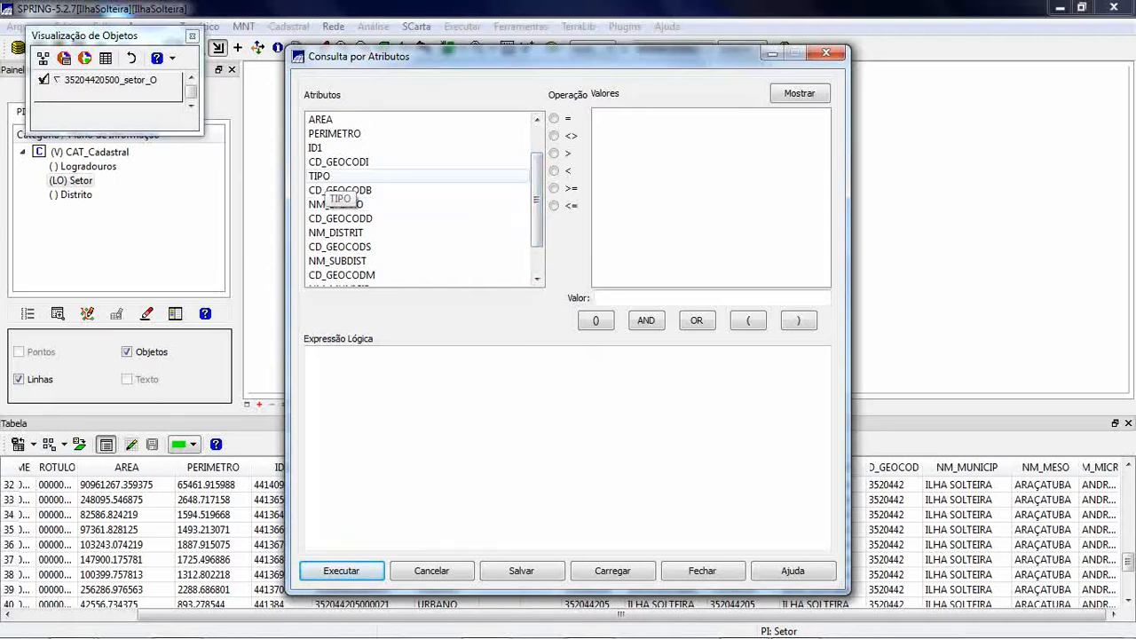
{"action": "left_click", "coordinate": [330, 176]}
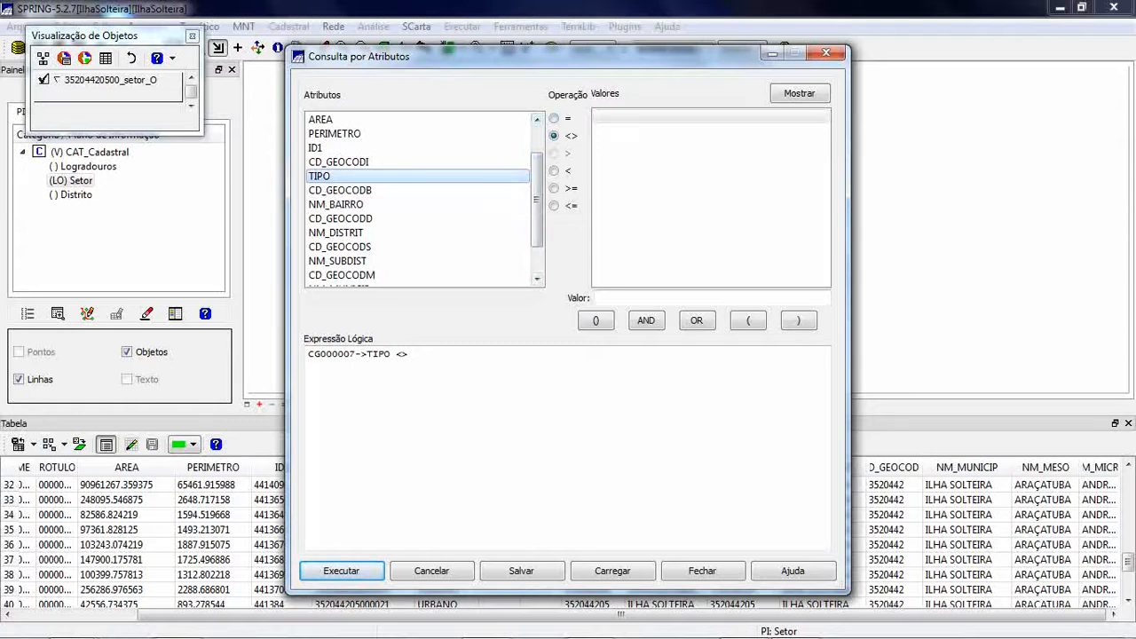
{"action": "left_click", "coordinate": [554, 118]}
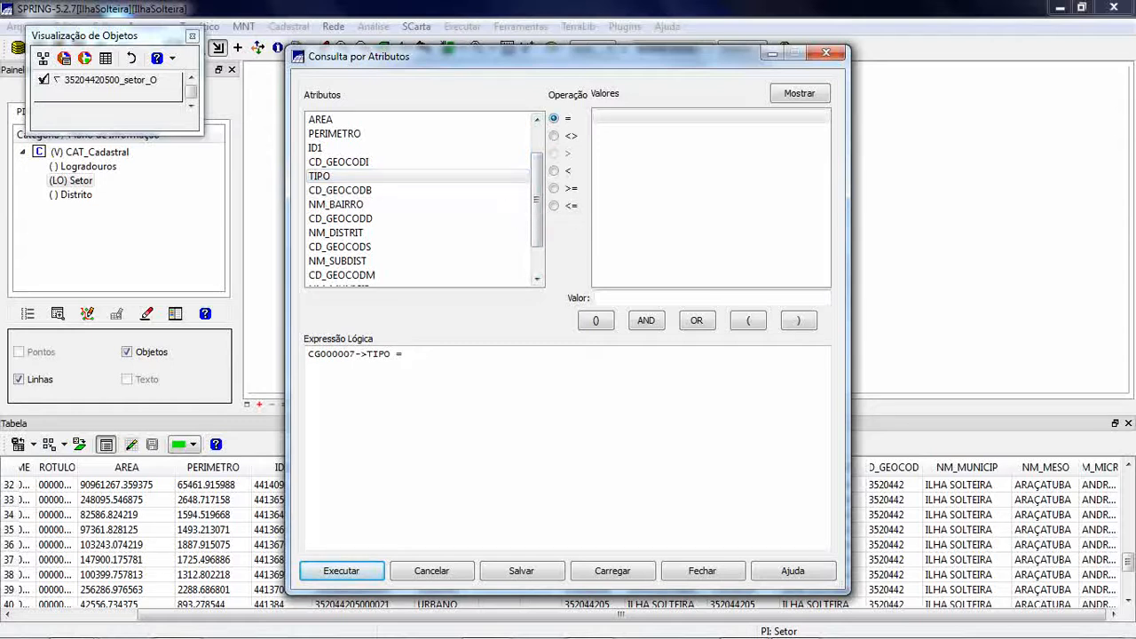
{"action": "left_click", "coordinate": [800, 93]}
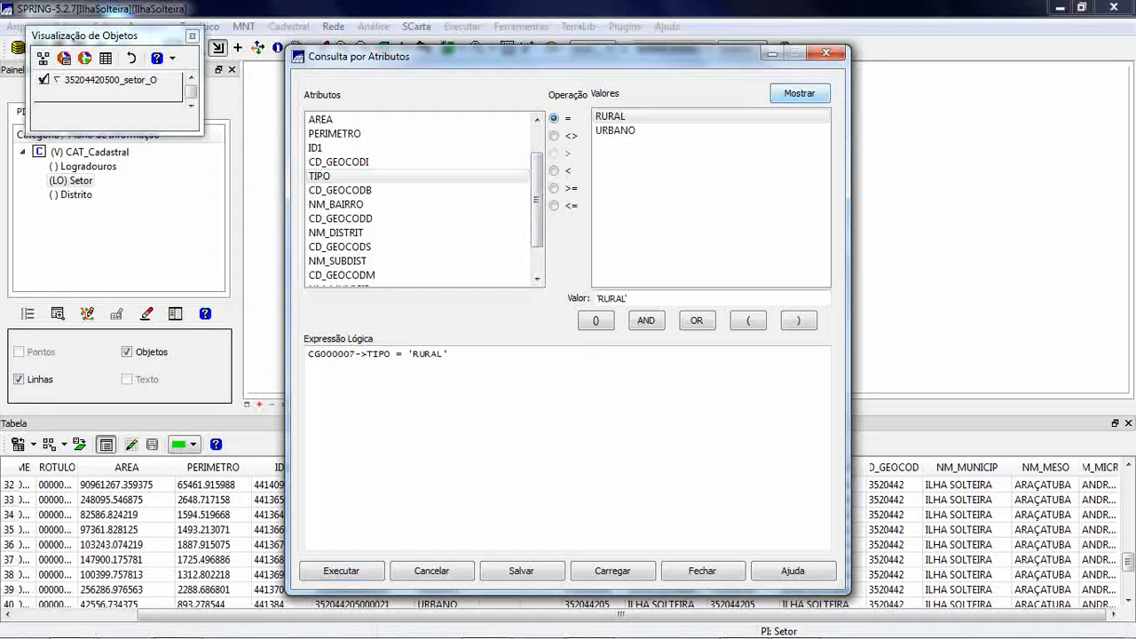
{"action": "left_click", "coordinate": [615, 131]}
{"action": "left_click", "coordinate": [342, 571]}
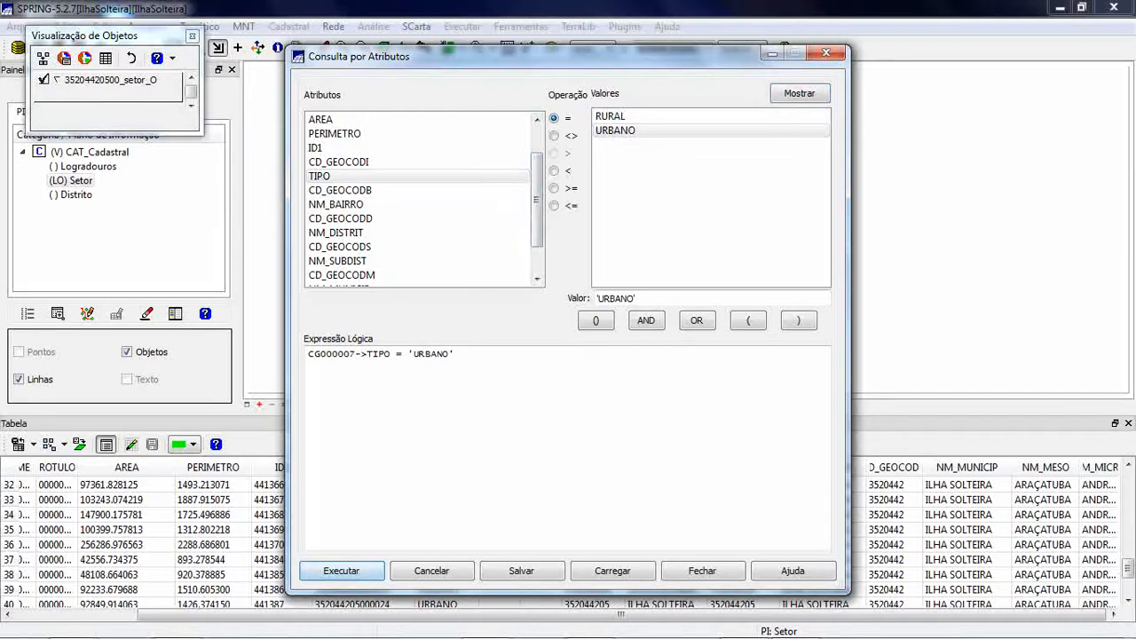
{"action": "left_click", "coordinate": [772, 53]}
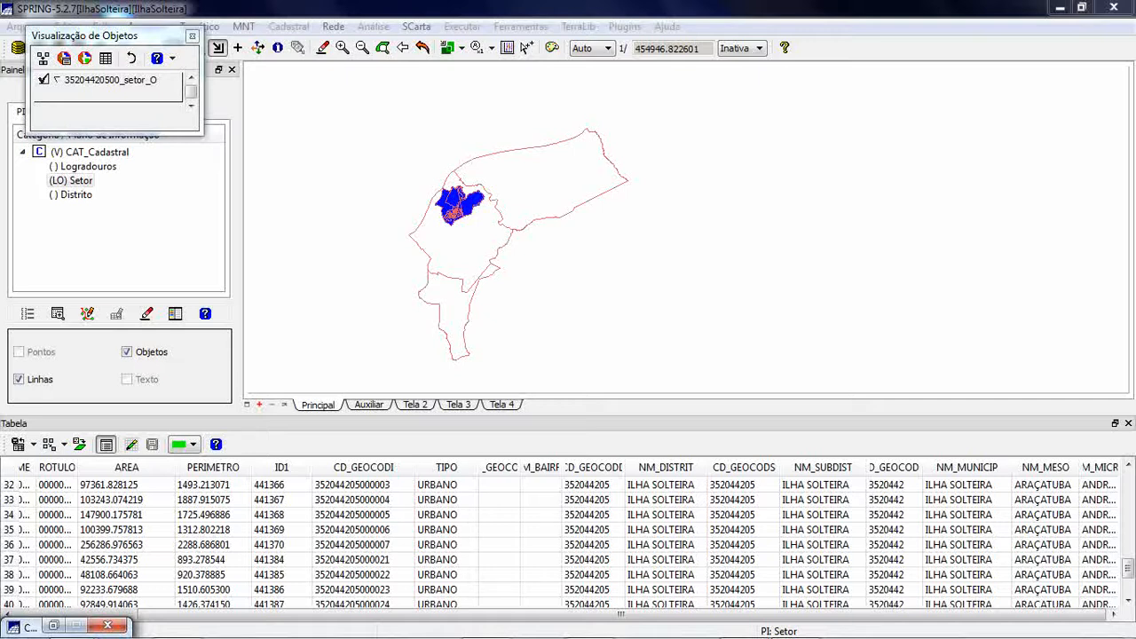
- Change the attribute query to TIPO = 'RURAL', run it, and close the query dialog
{"action": "left_click", "coordinate": [54, 626]}
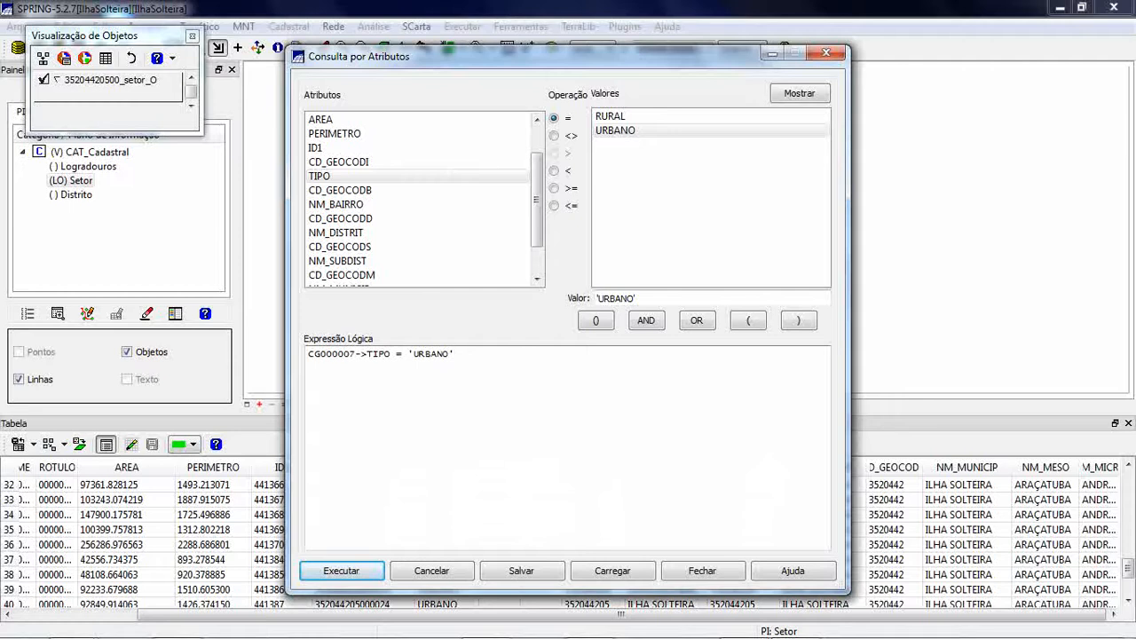
{"action": "key", "text": "BackSpace"}
{"action": "key", "text": "BackSpace"}
{"action": "key", "text": "BackSpace"}
{"action": "key", "text": "BackSpace"}
{"action": "key", "text": "BackSpace"}
{"action": "key", "text": "BackSpace"}
{"action": "key", "text": "BackSpace"}
{"action": "key", "text": "BackSpace"}
{"action": "key", "text": "BackSpace"}
{"action": "left_click", "coordinate": [611, 116]}
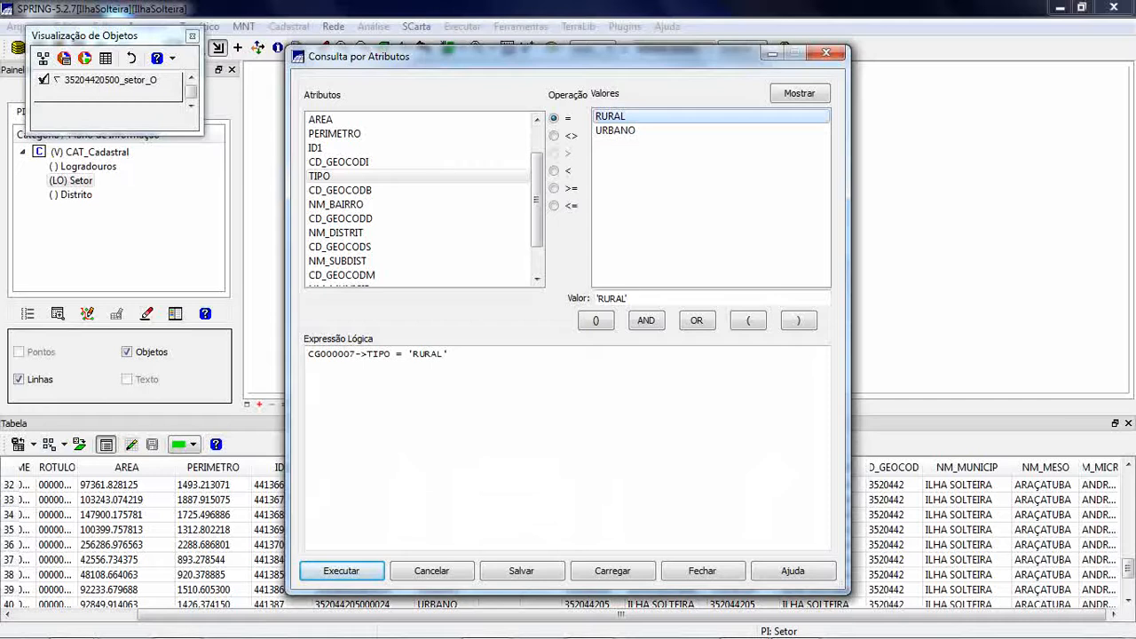
{"action": "key", "text": "Return"}
{"action": "left_click", "coordinate": [612, 571]}
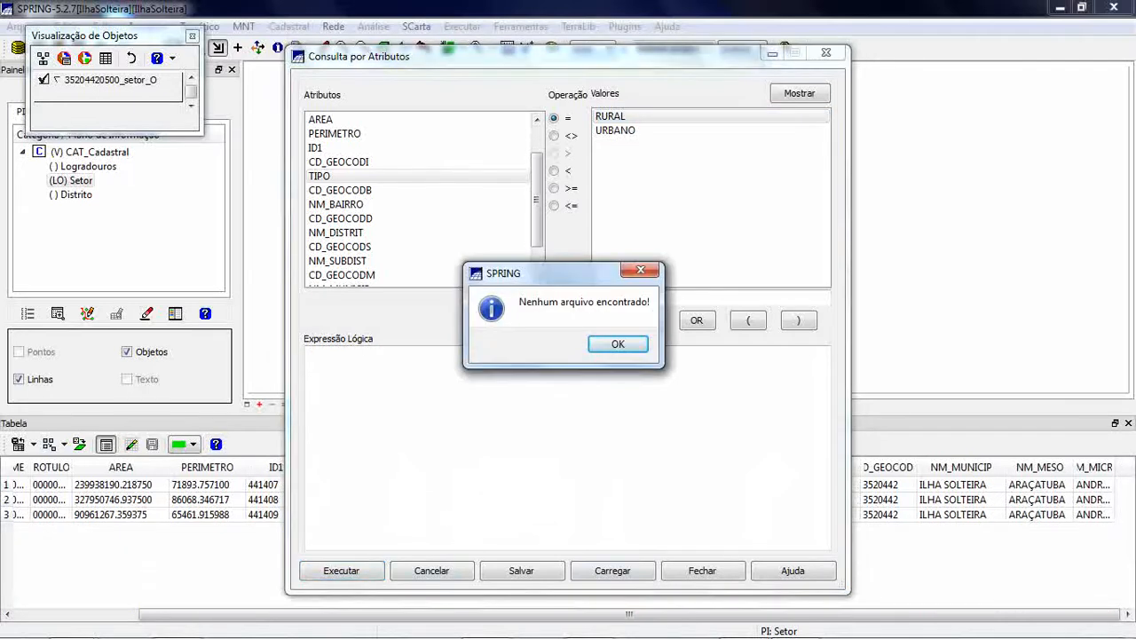
{"action": "key", "text": "Return"}
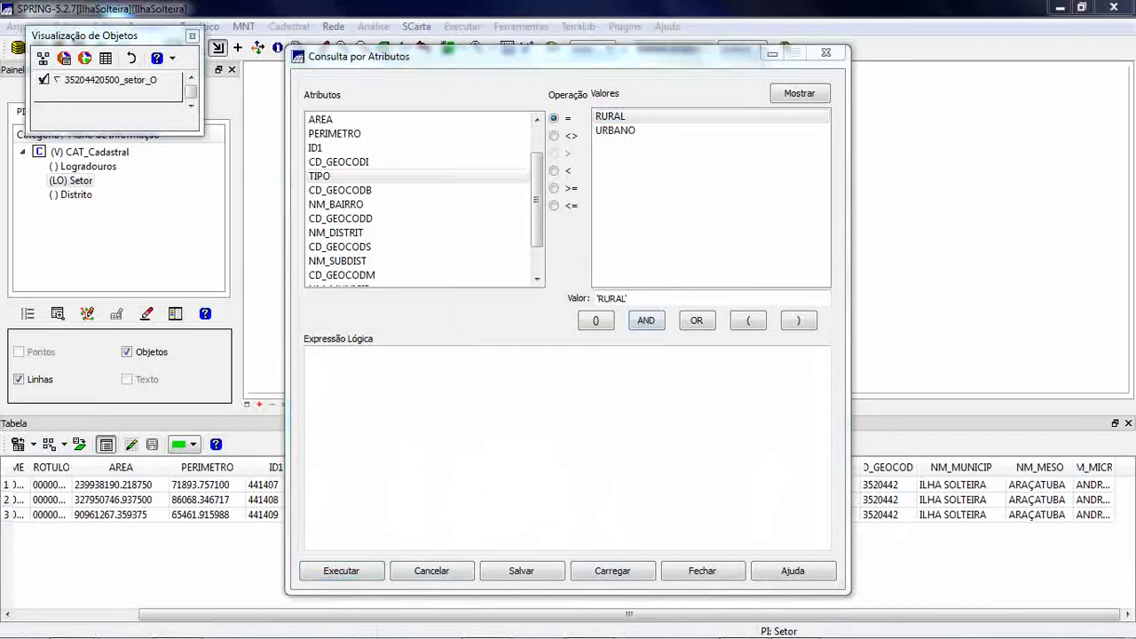
{"action": "left_click", "coordinate": [702, 570]}
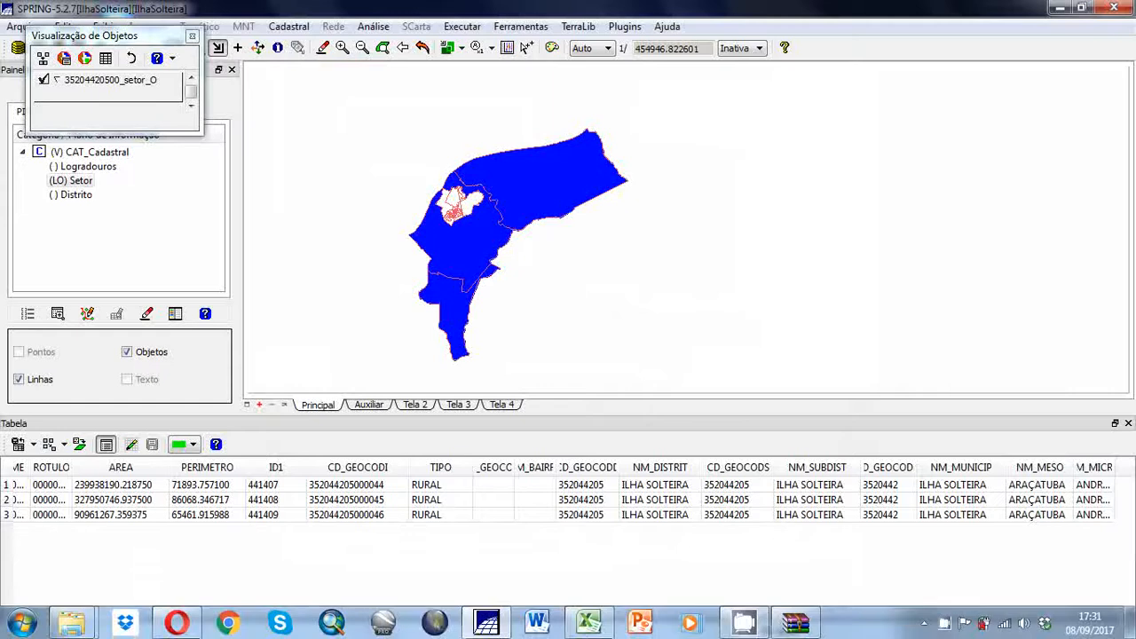
- Reset the object selection, query the sectors for AREA <= 7000, and check the result on the map
{"action": "left_click", "coordinate": [131, 57]}
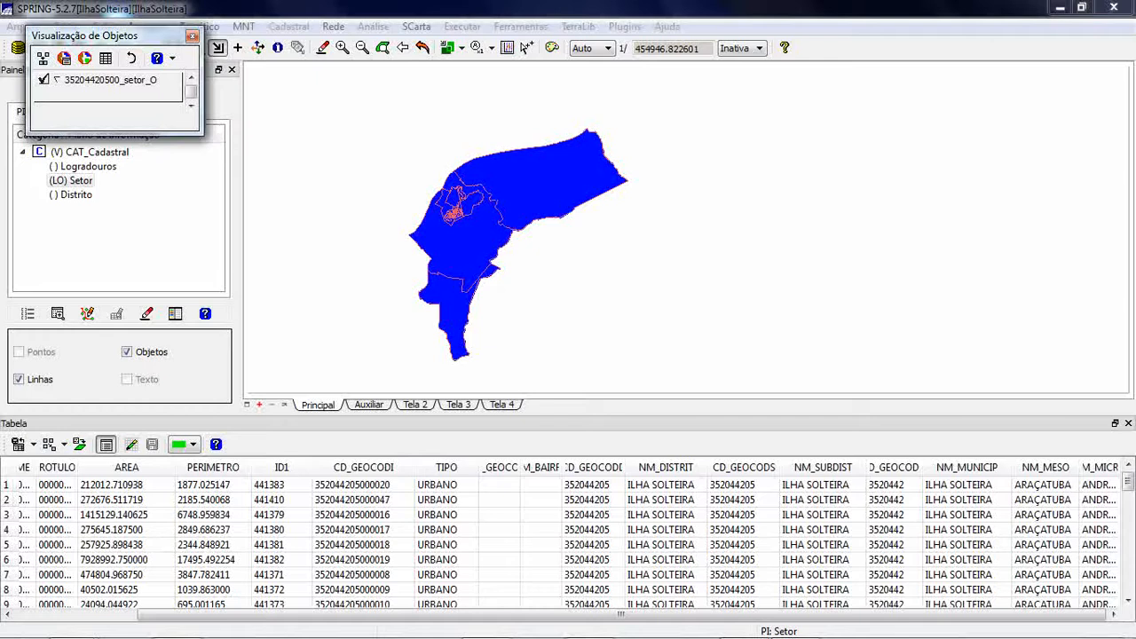
{"action": "left_click", "coordinate": [64, 57]}
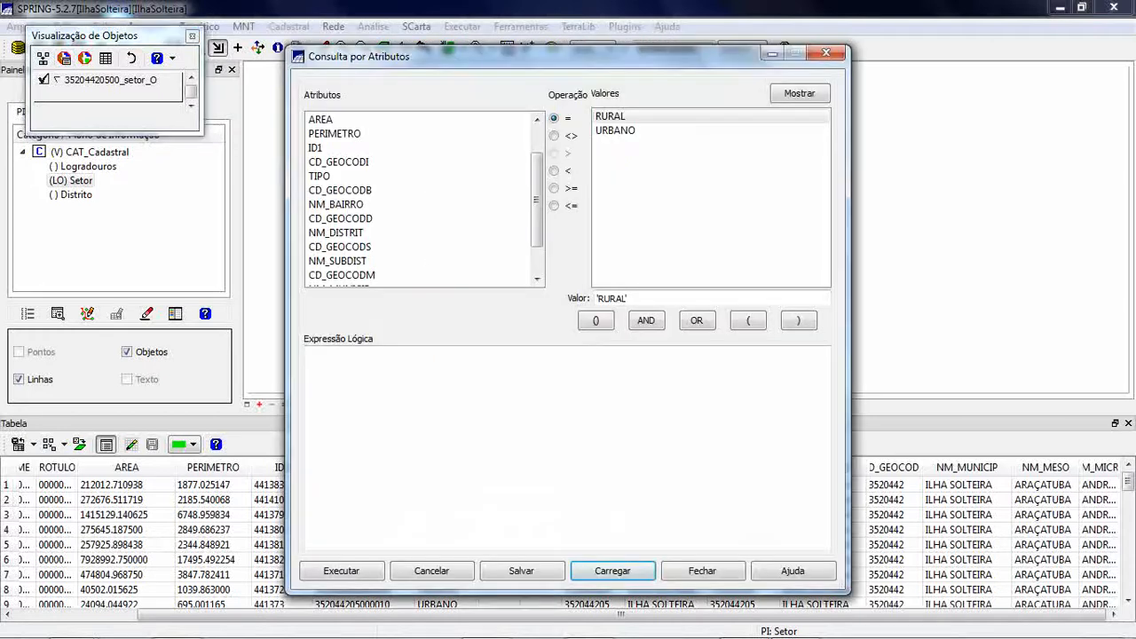
{"action": "left_click_drag", "start_coordinate": [537, 200], "coordinate": [537, 171]}
{"action": "left_click_drag", "start_coordinate": [399, 56], "coordinate": [546, 42]}
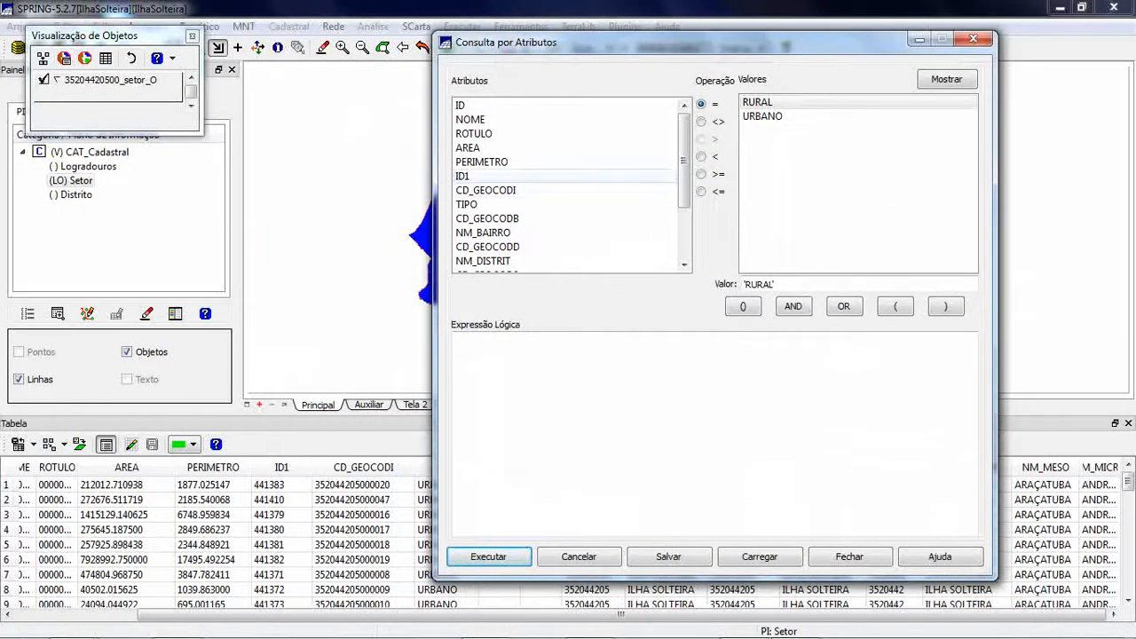
{"action": "left_click", "coordinate": [511, 148]}
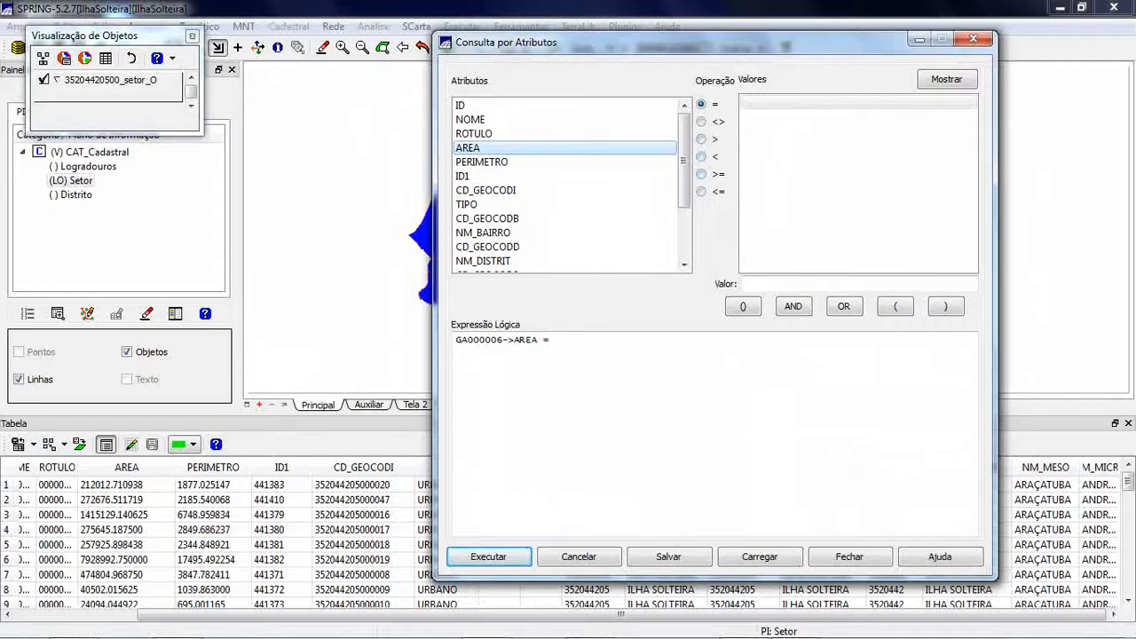
{"action": "left_click", "coordinate": [701, 191]}
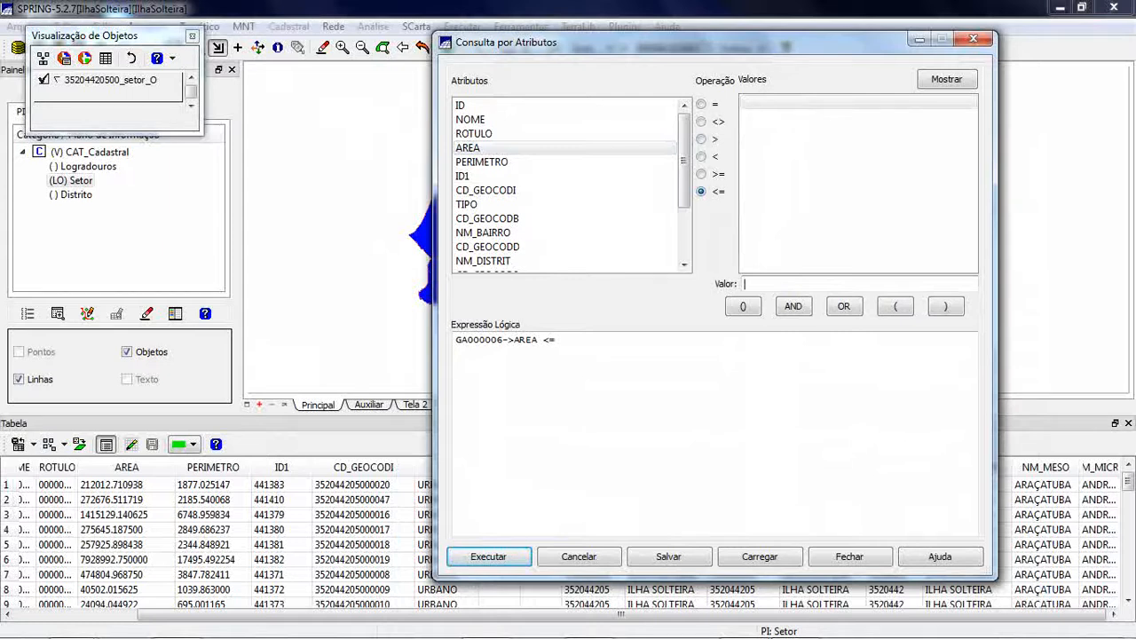
{"action": "type", "text": "7000"}
{"action": "key", "text": "Return"}
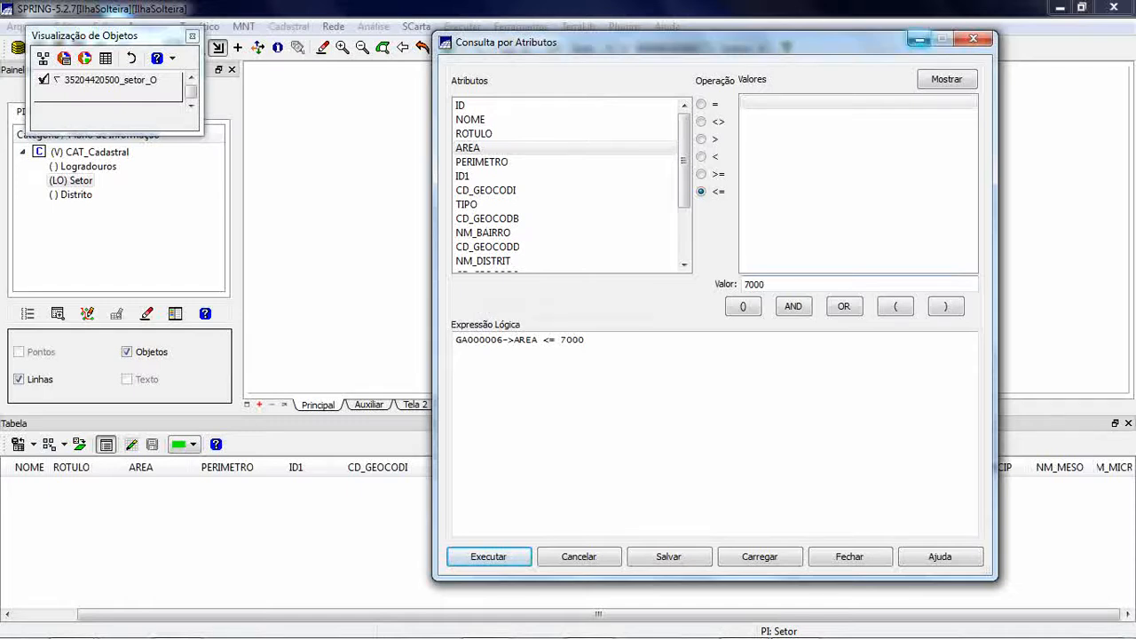
{"action": "left_click", "coordinate": [919, 39]}
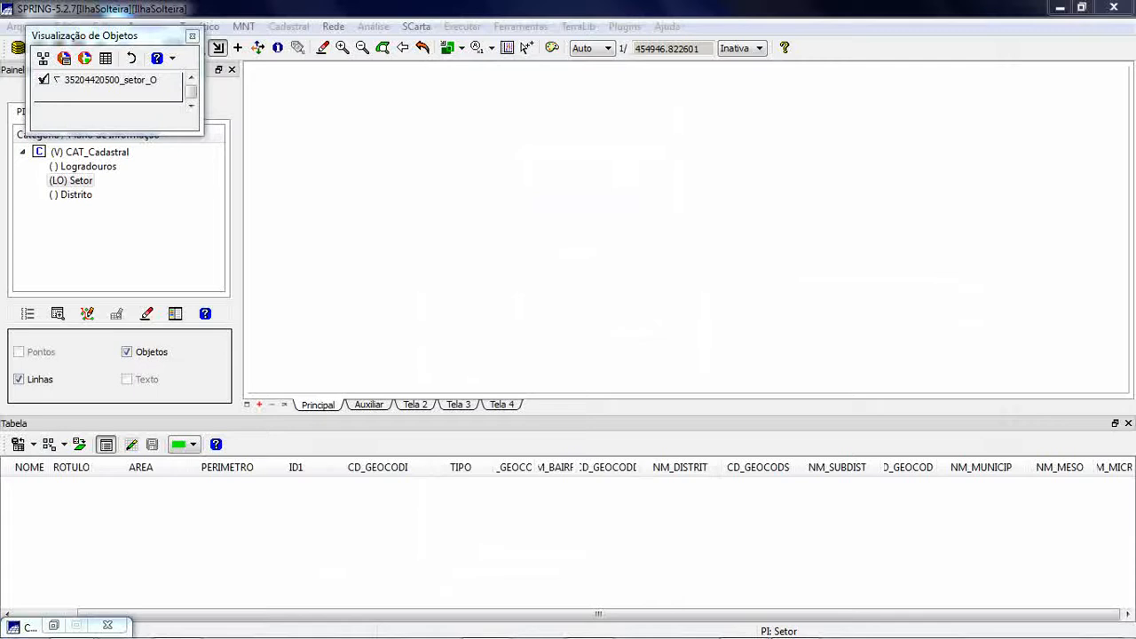
{"action": "left_click", "coordinate": [53, 626]}
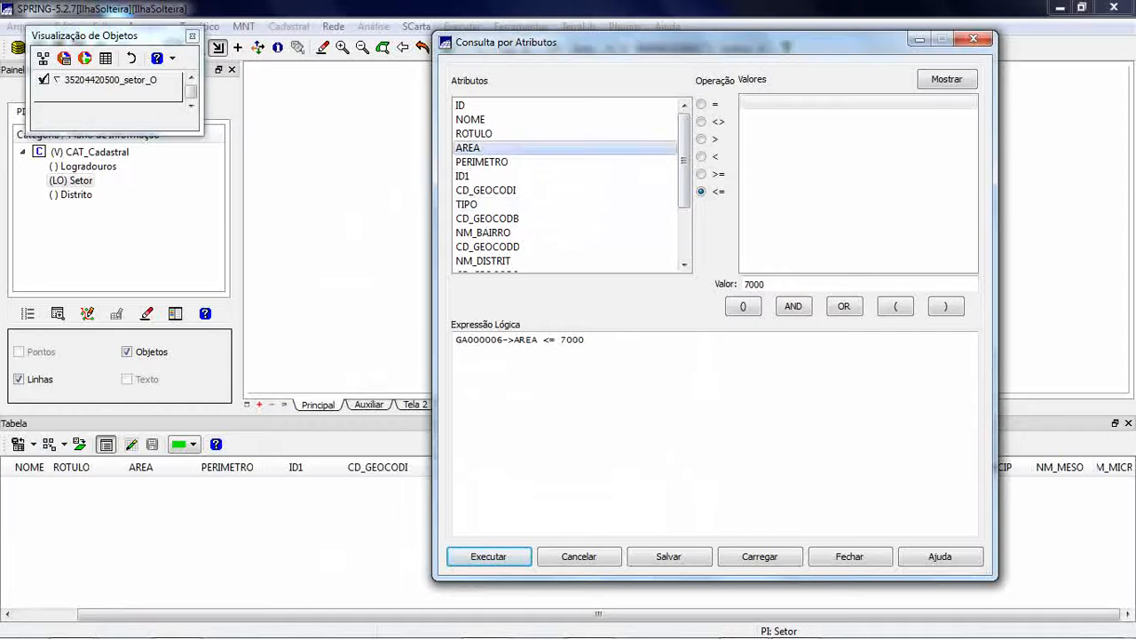
- Run the attribute query with AREA >= 7000 and check the matching sectors on the map
{"action": "left_click", "coordinate": [701, 174]}
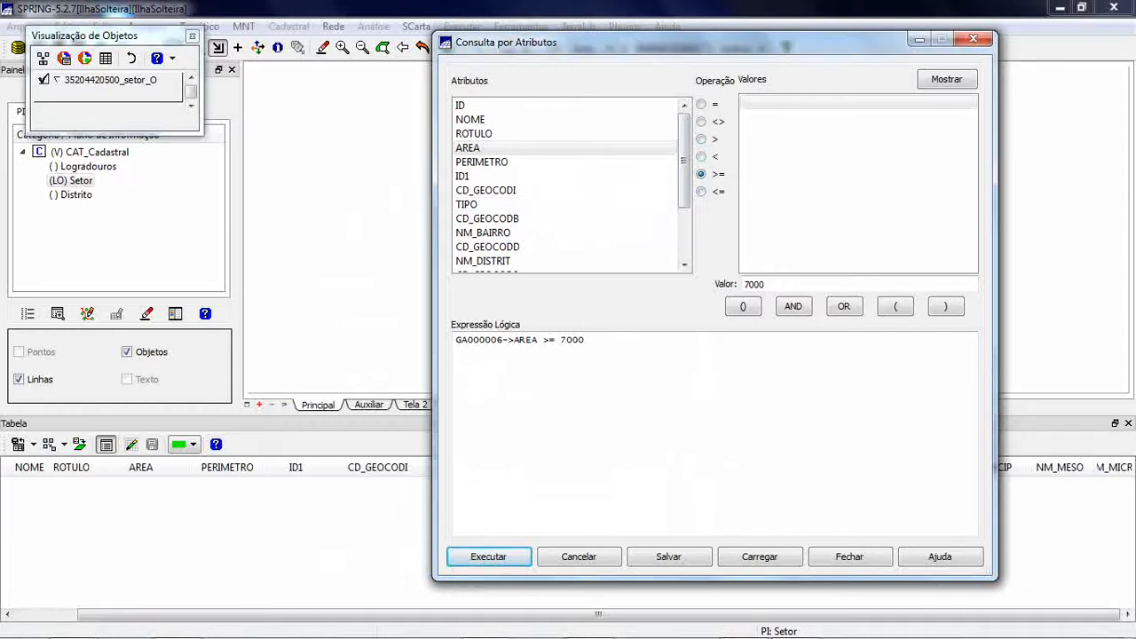
{"action": "left_click", "coordinate": [488, 557]}
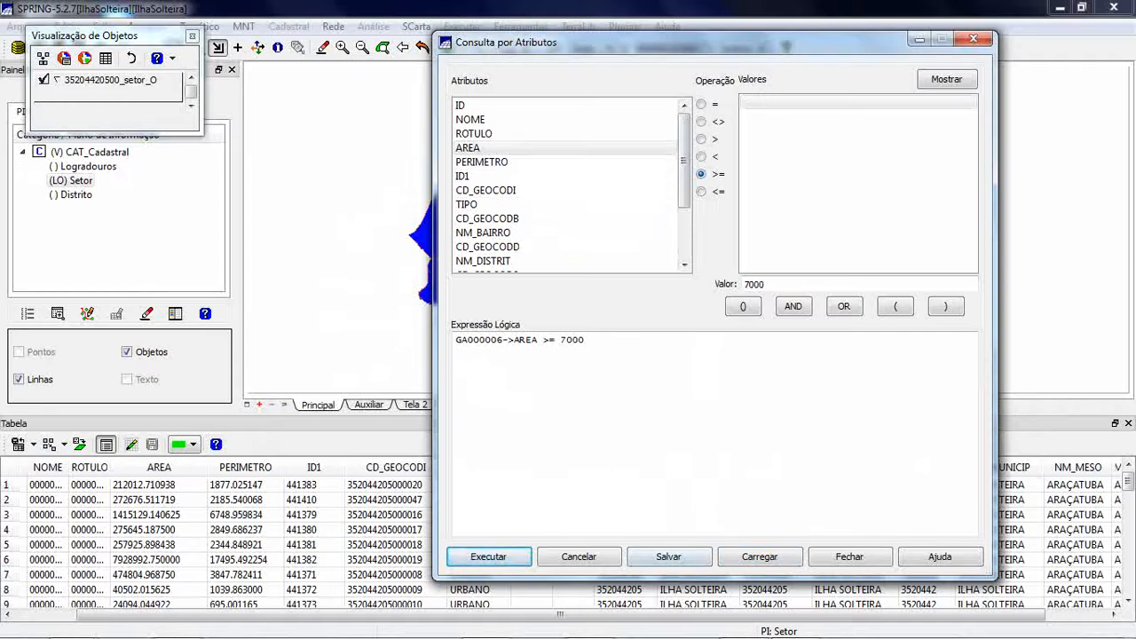
{"action": "left_click", "coordinate": [920, 39]}
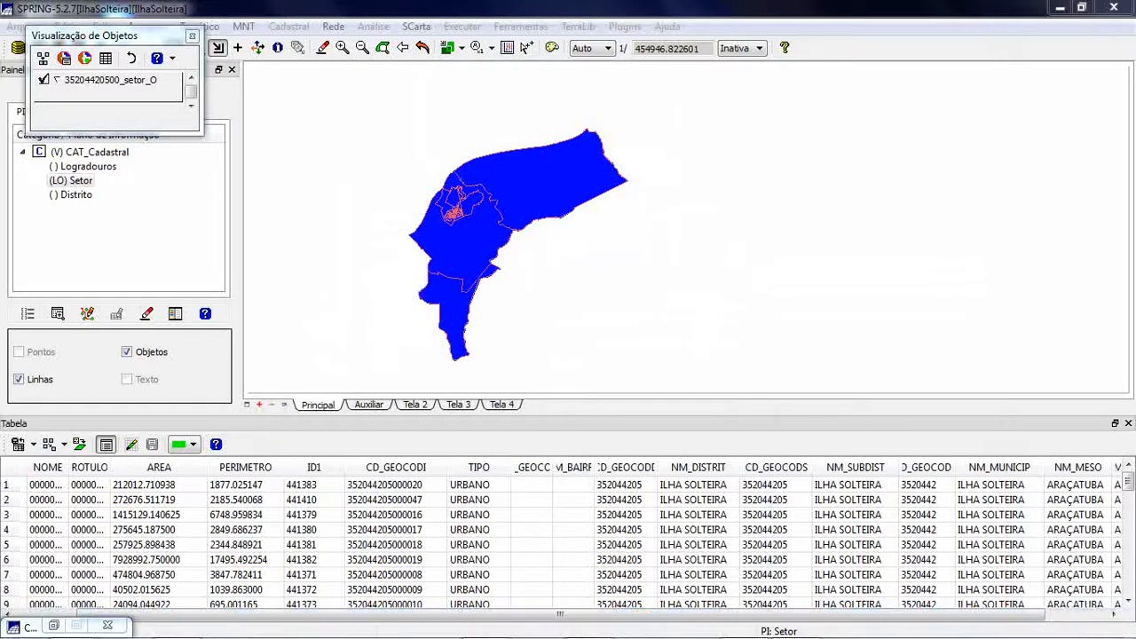
- Change the attribute query expression to AREA >= 200000, run it, and close the query dialog
{"action": "left_click", "coordinate": [53, 625]}
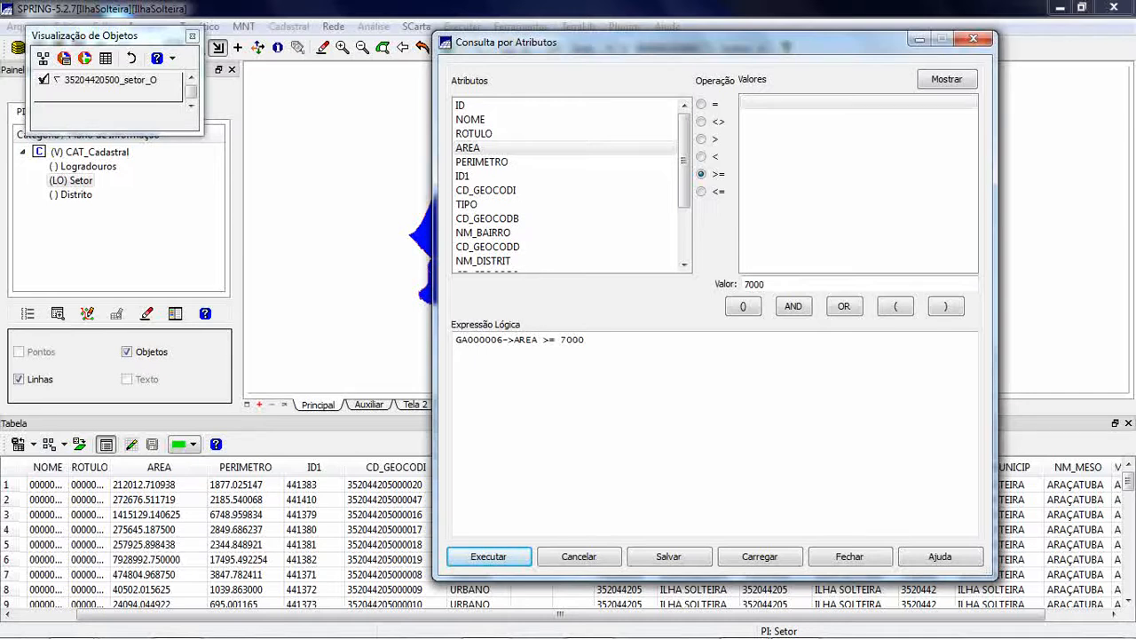
{"action": "left_click", "coordinate": [586, 340]}
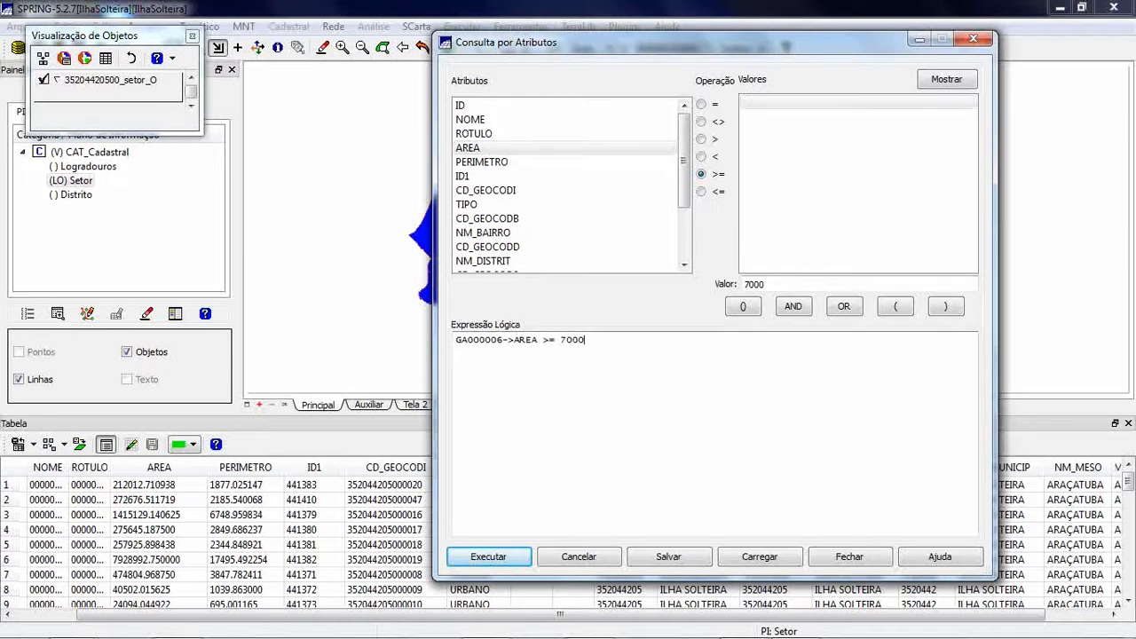
{"action": "key", "text": "BackSpace"}
{"action": "key", "text": "BackSpace"}
{"action": "key", "text": "BackSpace"}
{"action": "key", "text": "BackSpace"}
{"action": "type", "text": "200000"}
{"action": "left_click", "coordinate": [488, 557]}
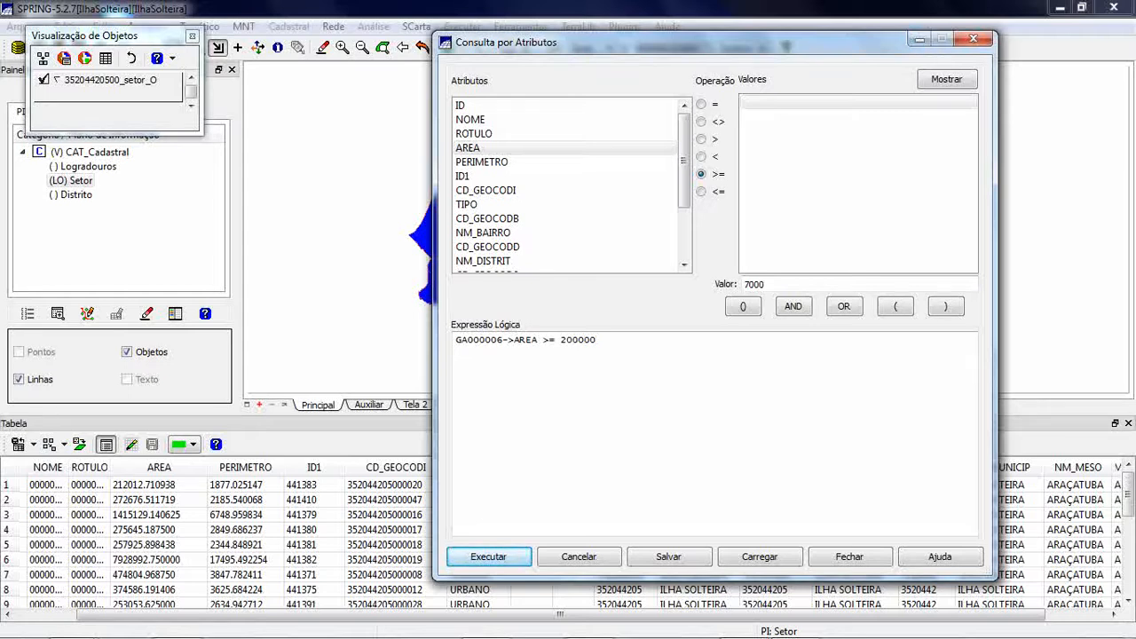
{"action": "left_click", "coordinate": [850, 557]}
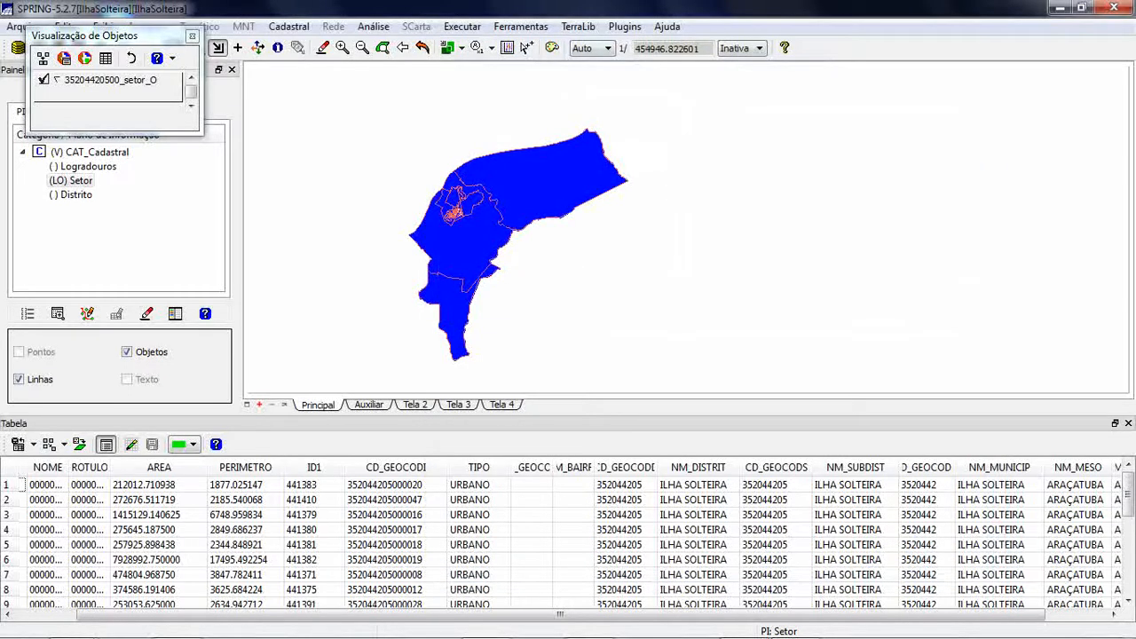
- Examine the small urban sectors on the map up close and restore the overall map view
{"action": "left_click", "coordinate": [342, 47]}
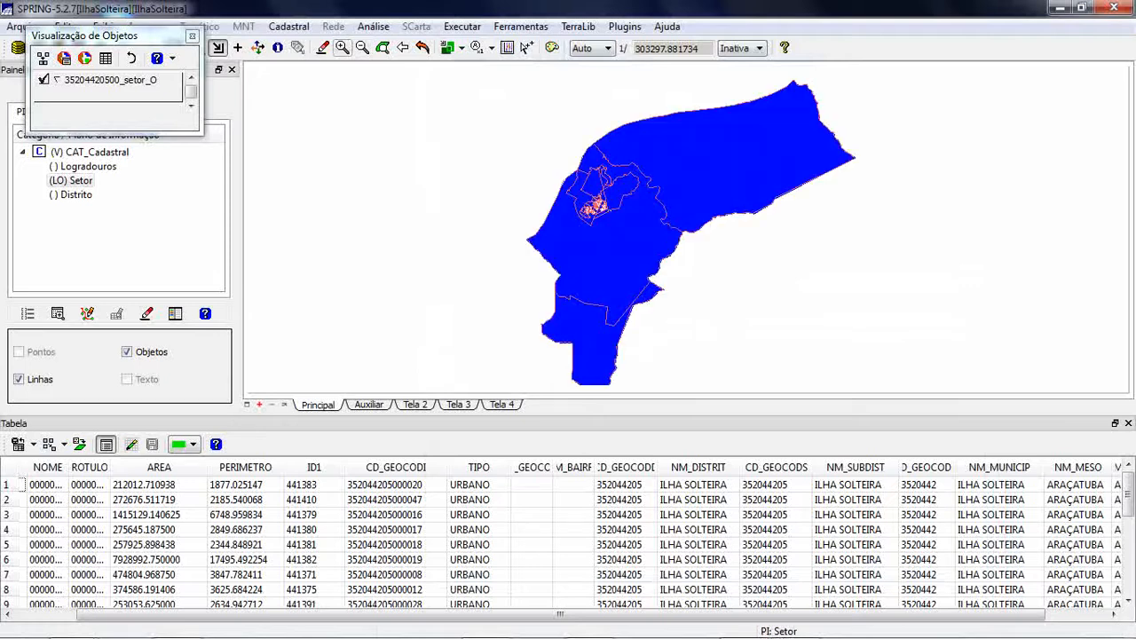
{"action": "left_click", "coordinate": [342, 47]}
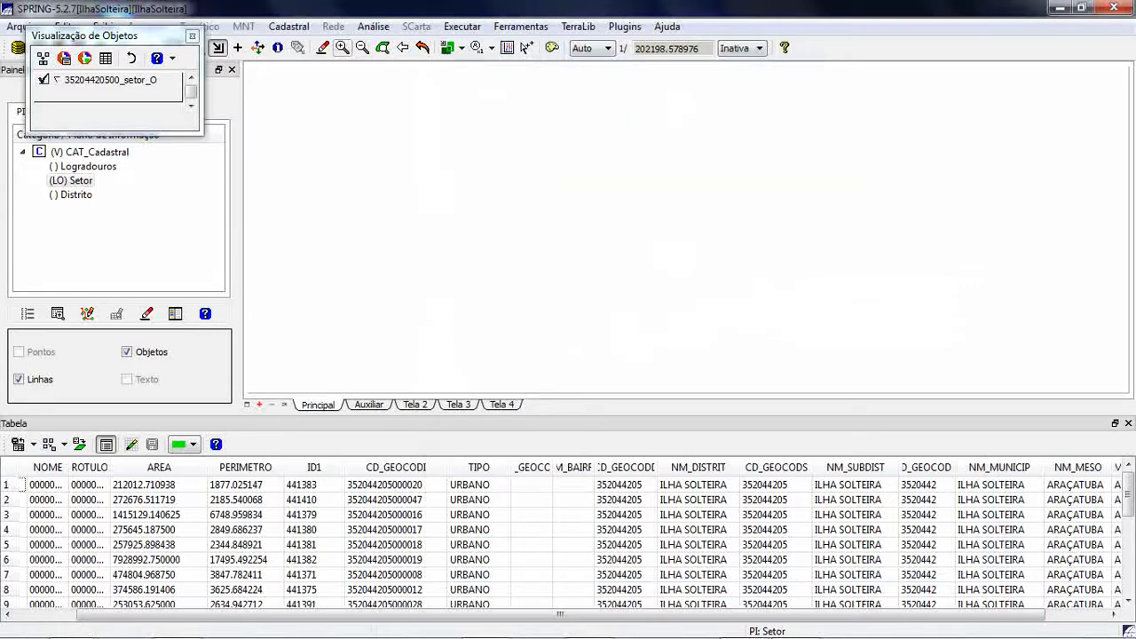
{"action": "left_click", "coordinate": [342, 47]}
{"action": "left_click", "coordinate": [342, 47]}
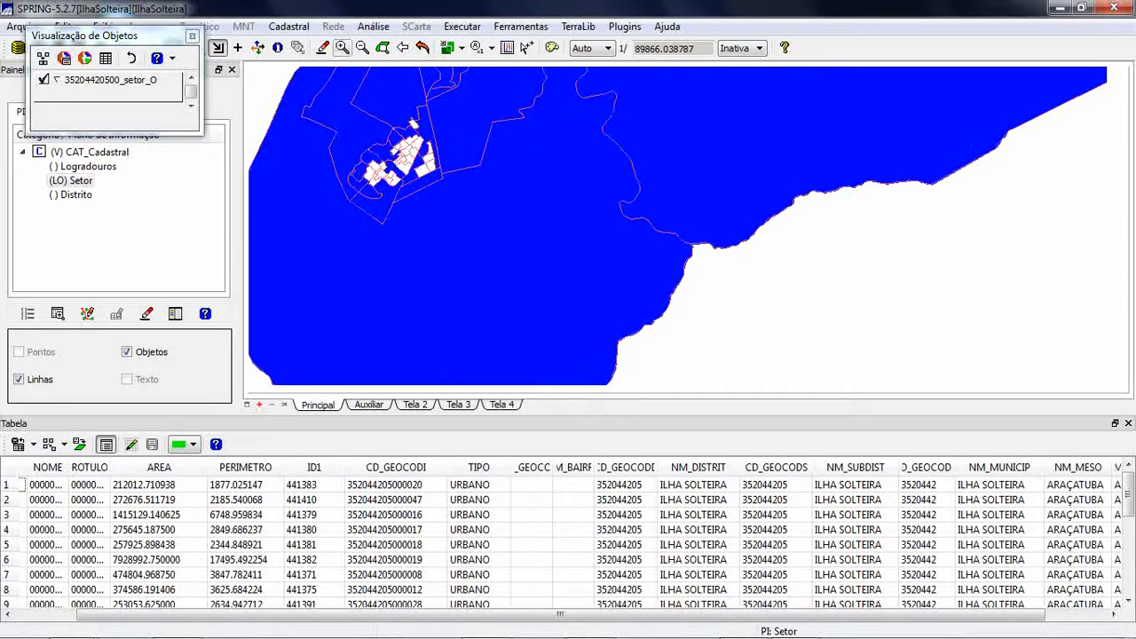
{"action": "left_click", "coordinate": [342, 47]}
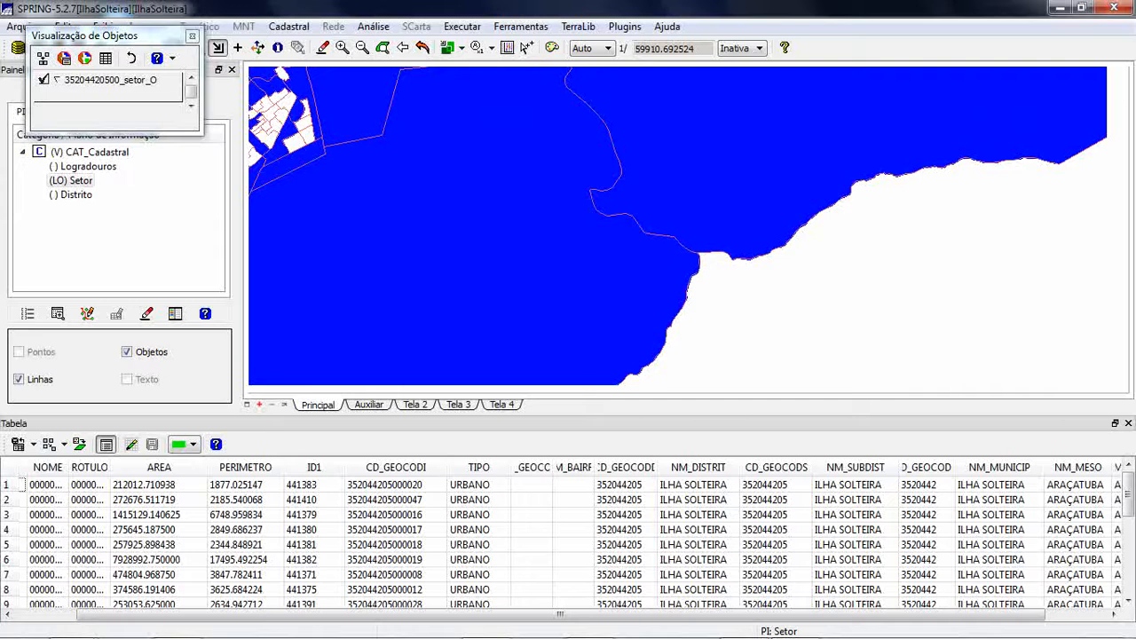
{"action": "left_click", "coordinate": [257, 47]}
{"action": "left_click_drag", "start_coordinate": [418, 173], "coordinate": [595, 256]}
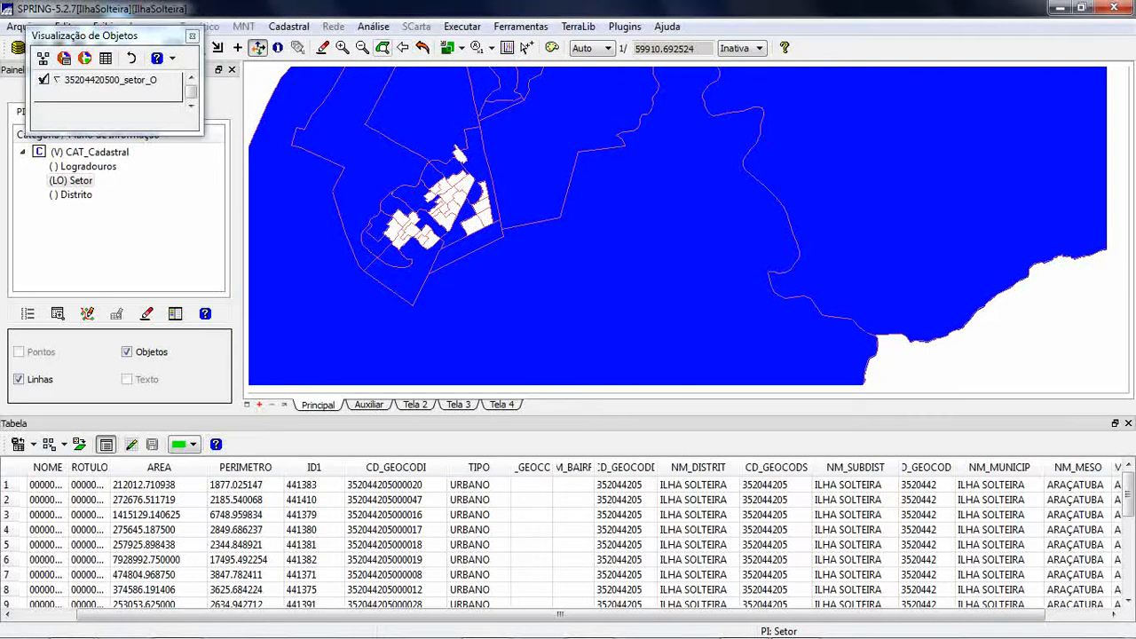
{"action": "left_click", "coordinate": [422, 47]}
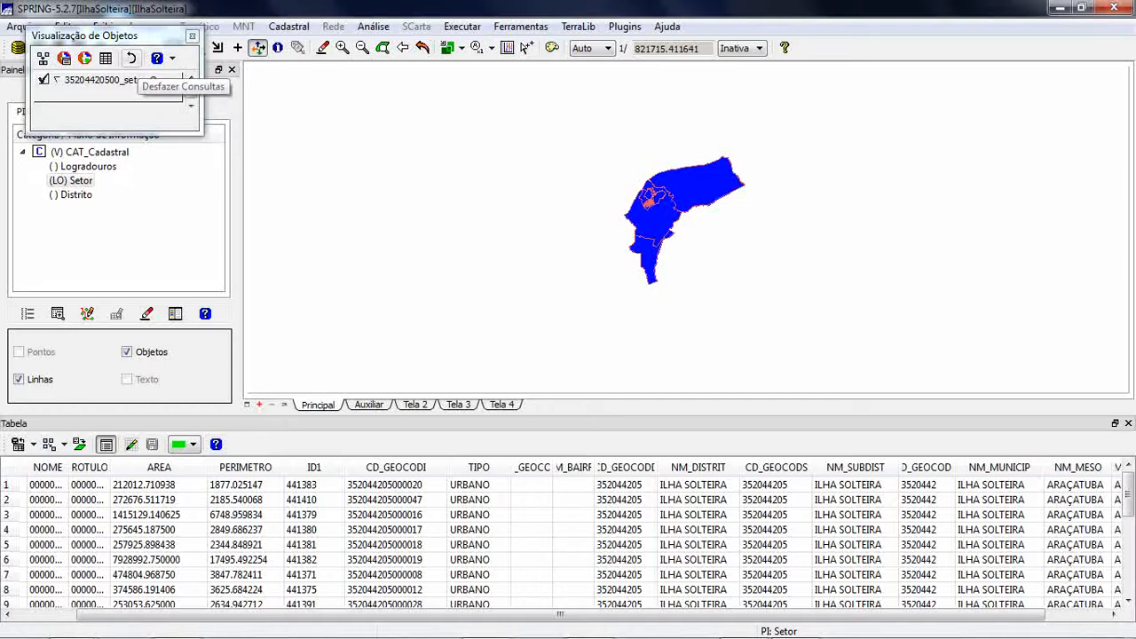
- Undo the object queries, redraw the map framed on the whole municipality, and minimize the program window
{"action": "left_click", "coordinate": [132, 58]}
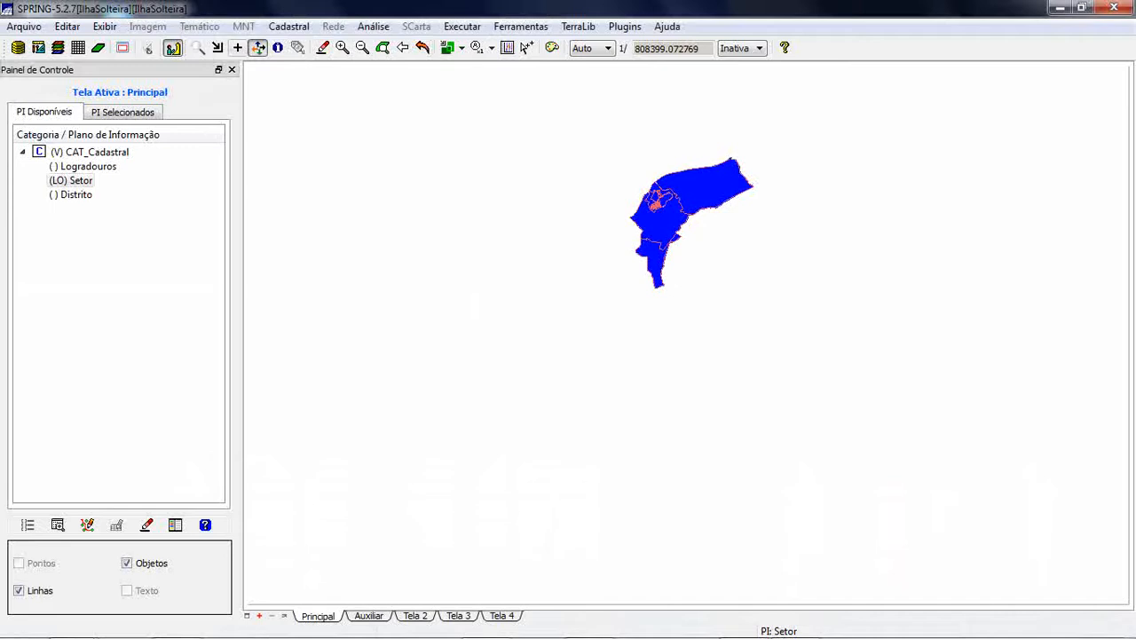
{"action": "left_click", "coordinate": [217, 47]}
{"action": "left_click_drag", "start_coordinate": [611, 140], "coordinate": [780, 338]}
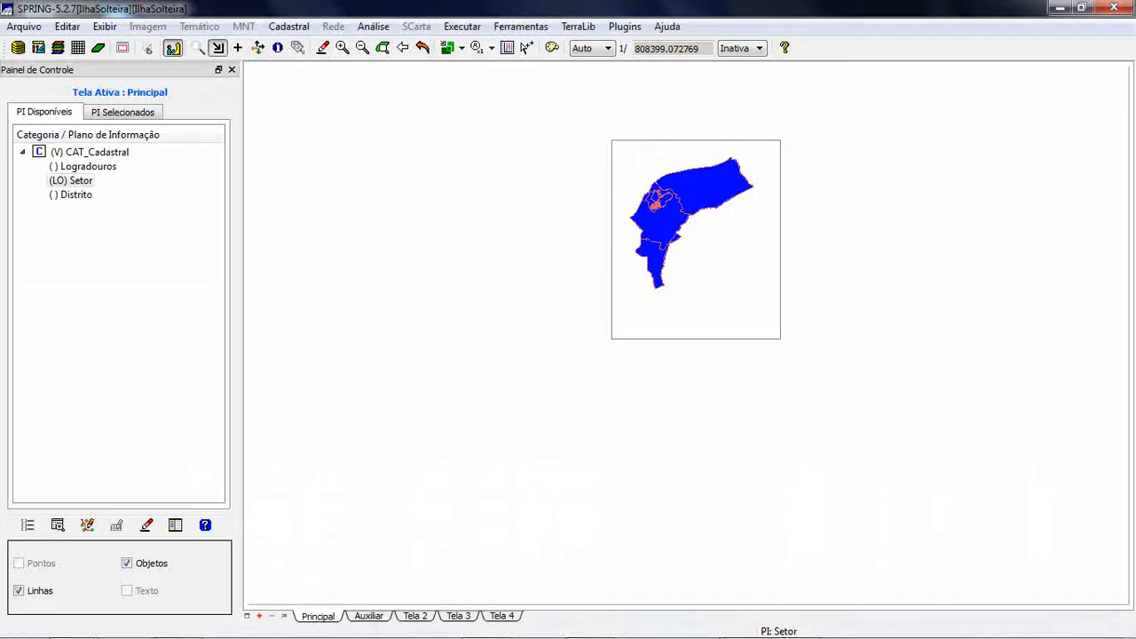
{"action": "left_click", "coordinate": [323, 48]}
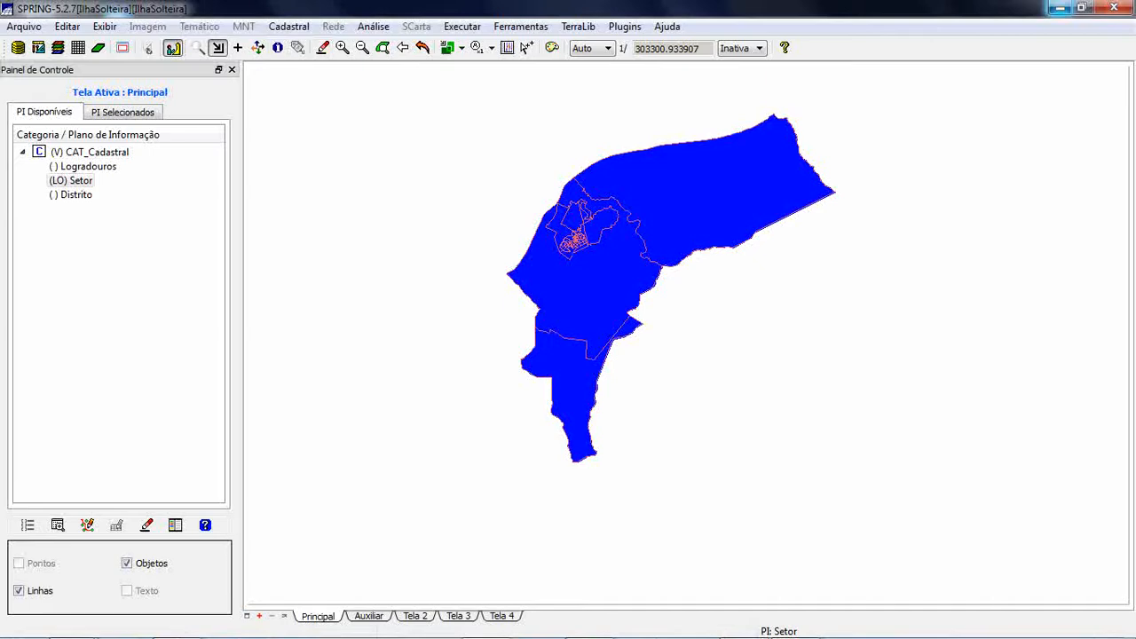
{"action": "left_click", "coordinate": [1059, 7]}
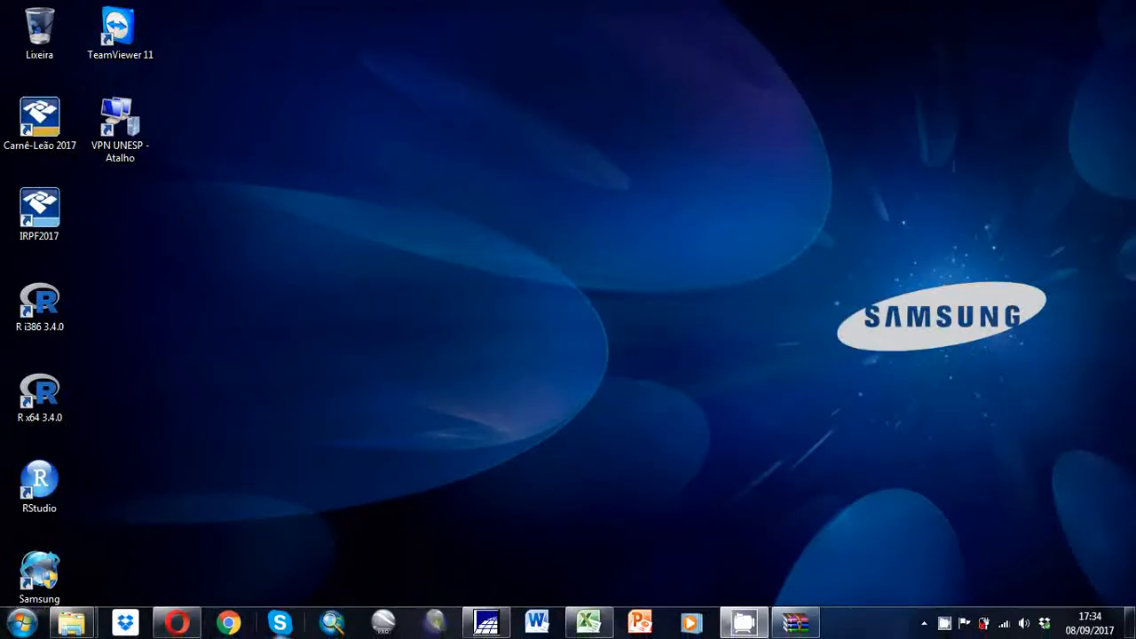